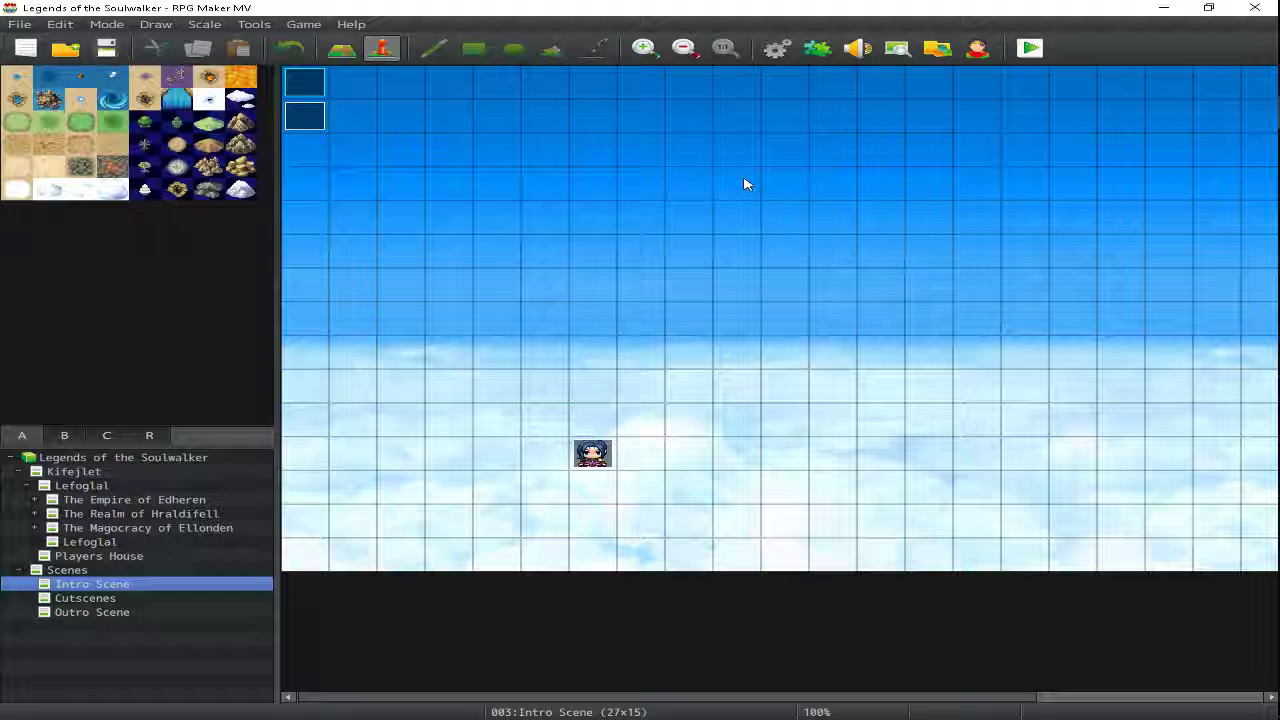
# Open the Database's Common Events and select the empty slot 0006 below Time System.
pyautogui.click(777, 60)
pyautogui.click(285, 227)
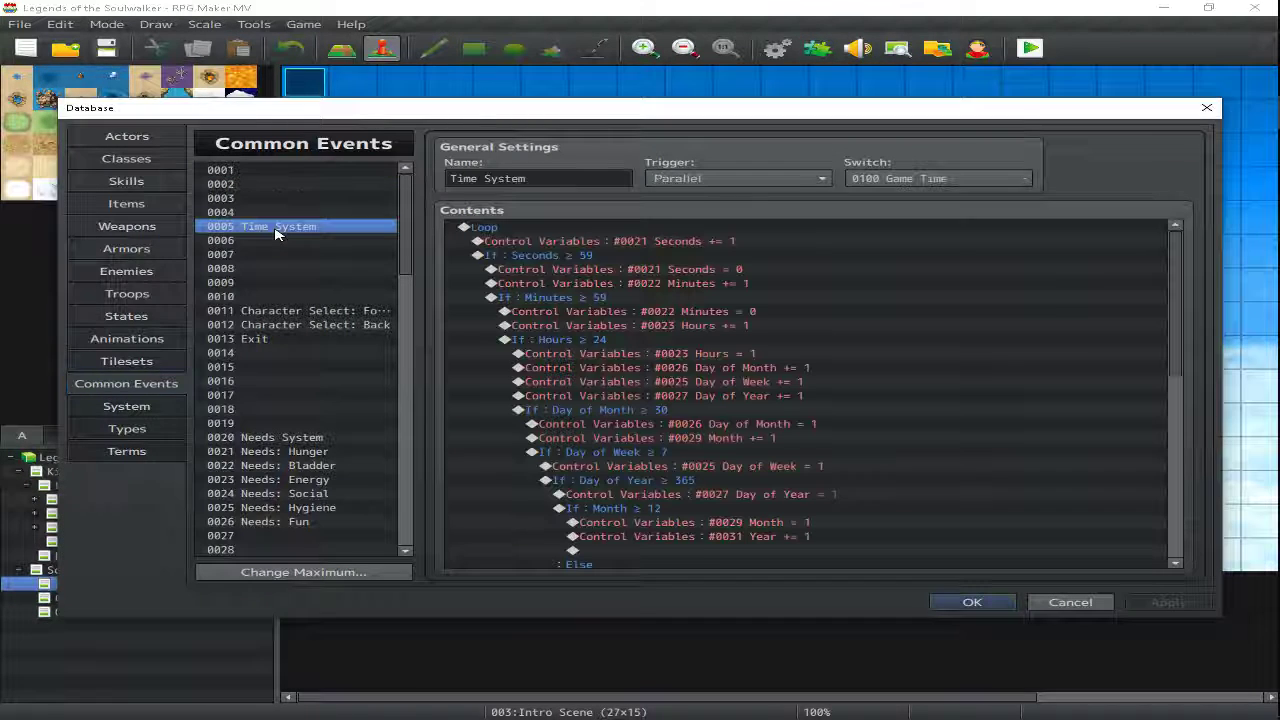
pyautogui.click(278, 241)
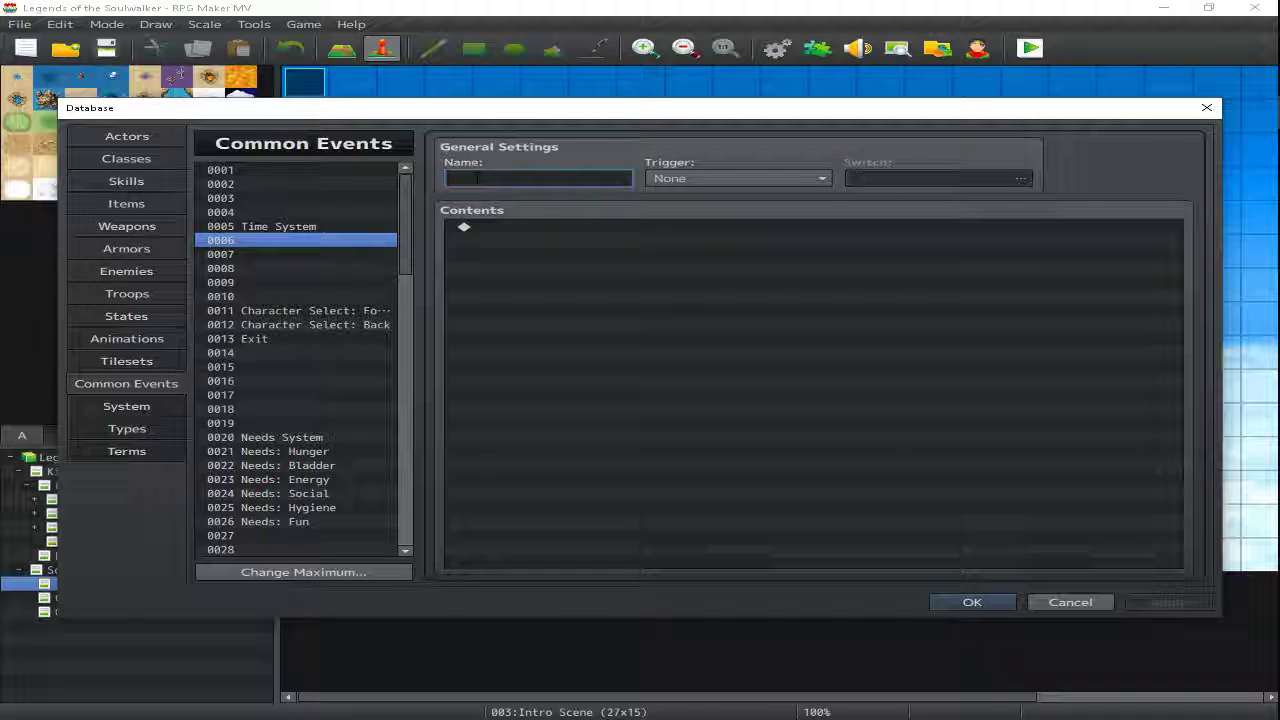
# Name common event 0006 'Tint System' and set its trigger to Parallel.
pyautogui.hotkey('alt', 'Tab')
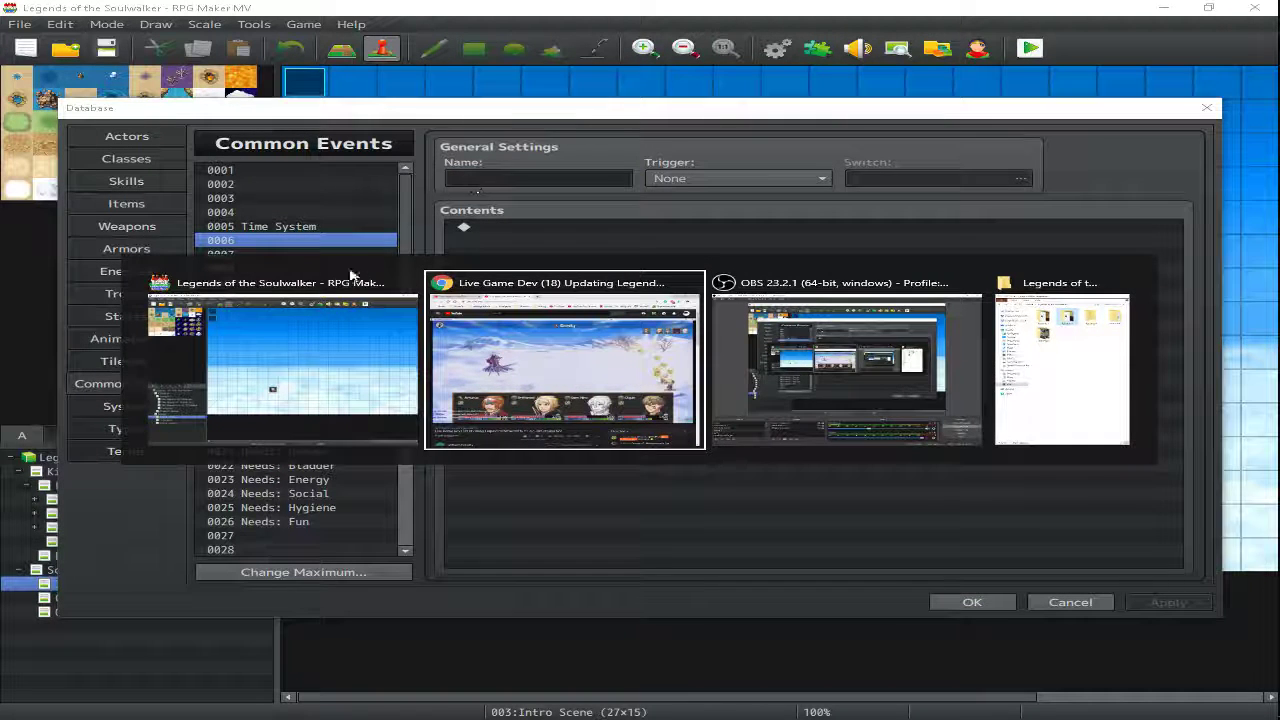
pyautogui.click(325, 326)
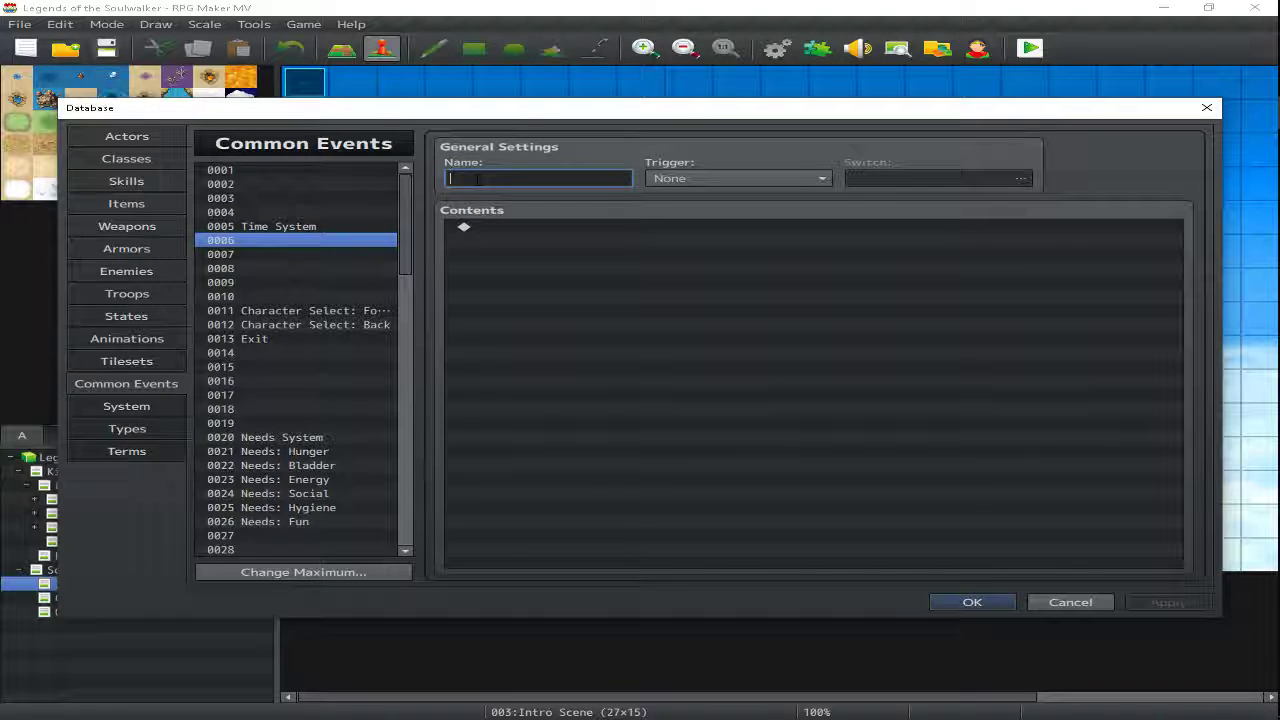
pyautogui.write('Tint System')
pyautogui.click(700, 178)
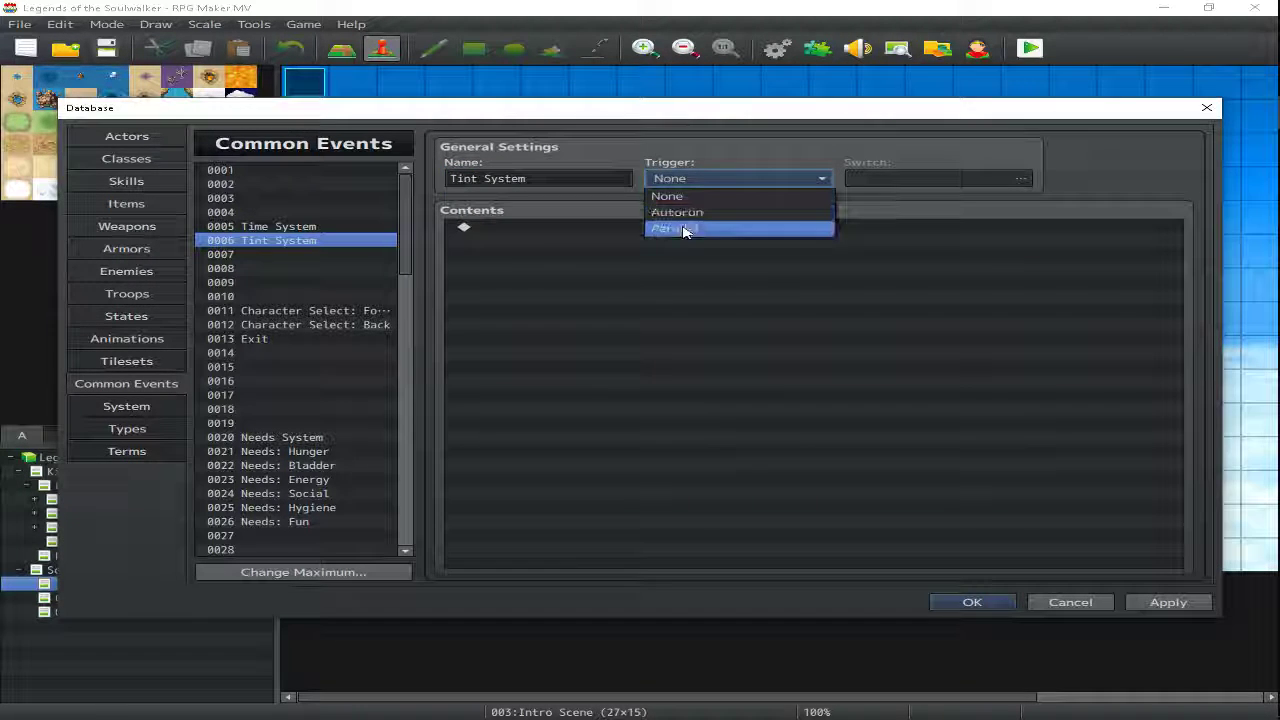
pyautogui.click(686, 230)
# Assign switch 0100 Game Time as the Tint System's controlling switch.
pyautogui.click(868, 186)
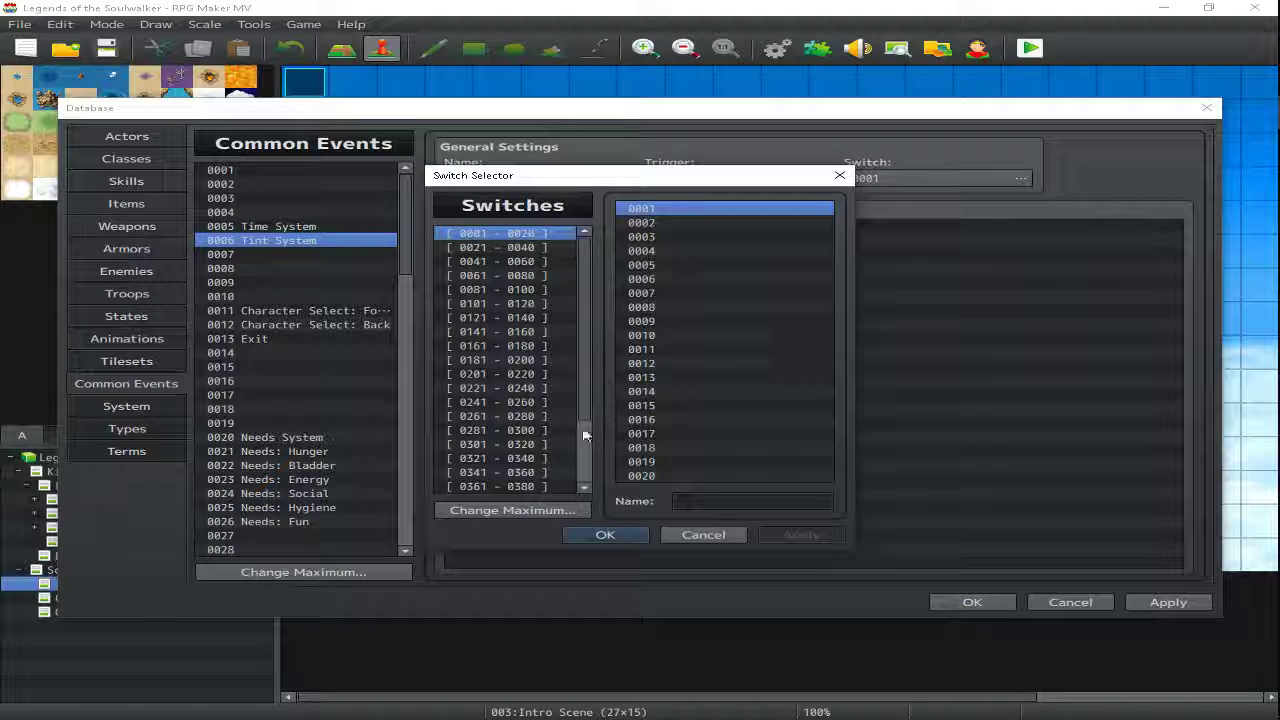
pyautogui.click(489, 289)
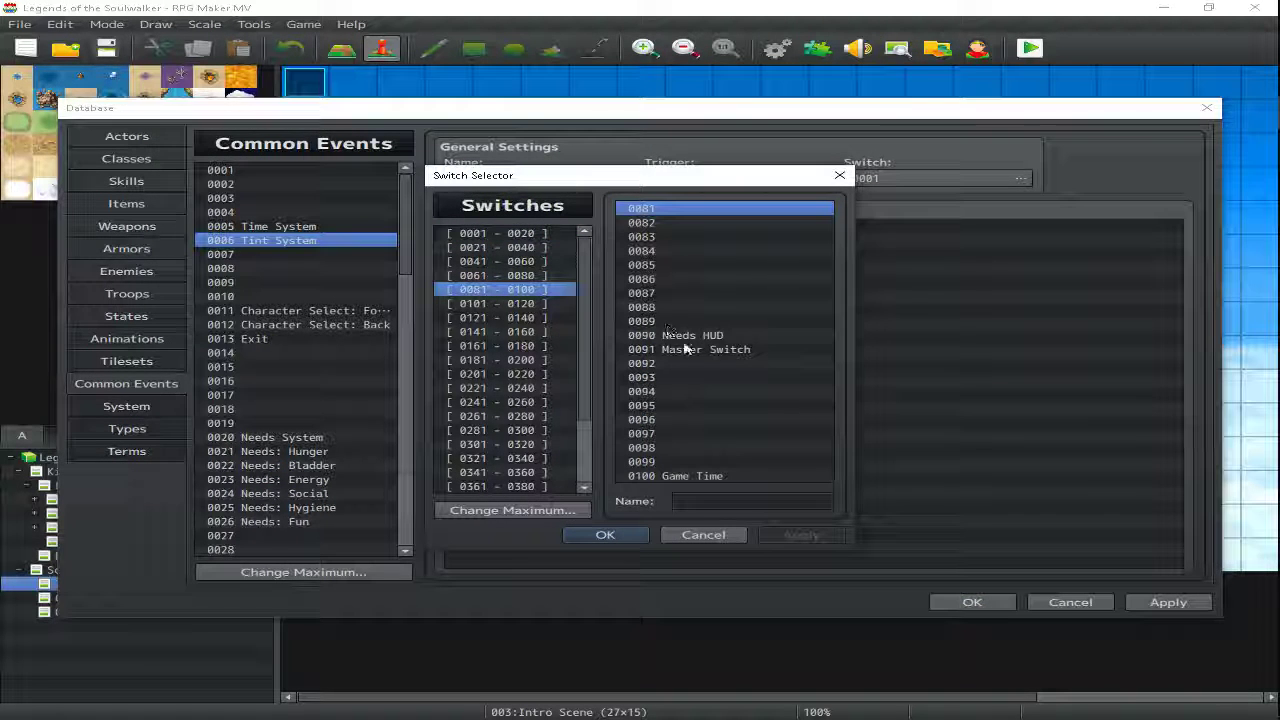
pyautogui.click(697, 477)
pyautogui.click(620, 537)
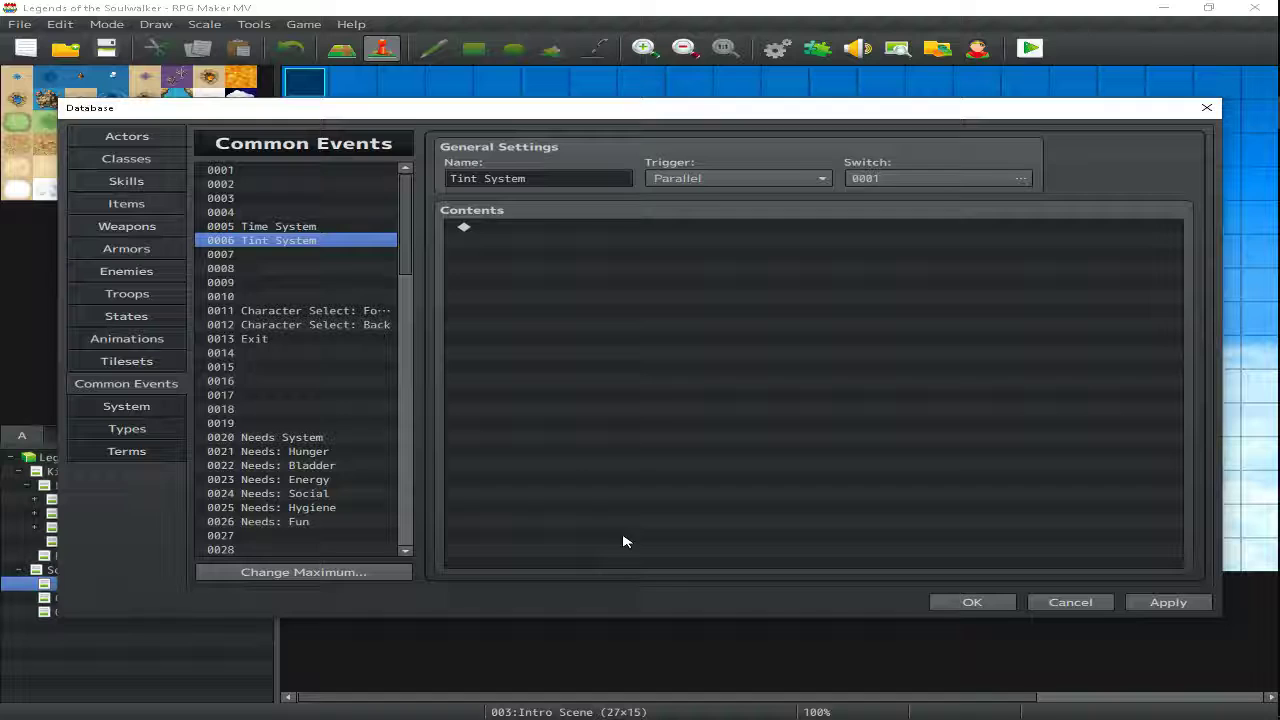
pyautogui.click(329, 227)
pyautogui.click(290, 241)
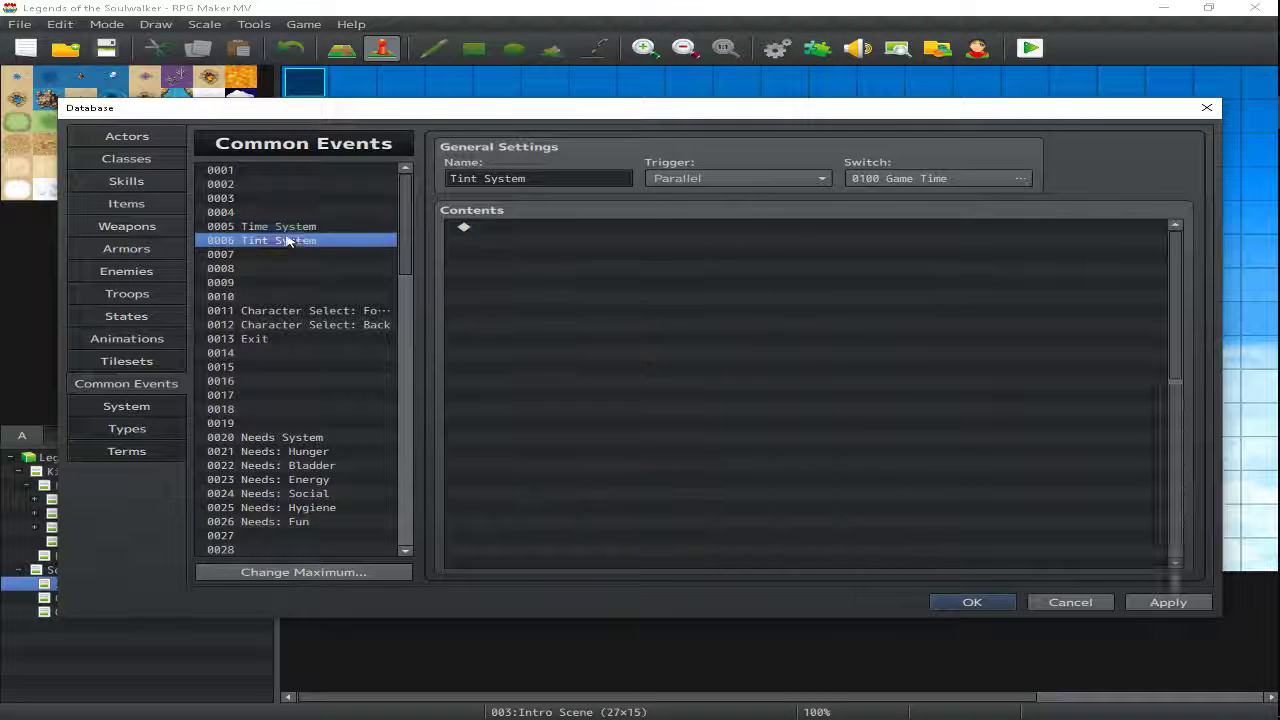
# Add a Conditional Branch on variable Hours = 0 to Tint System and apply it.
pyautogui.rightClick(559, 256)
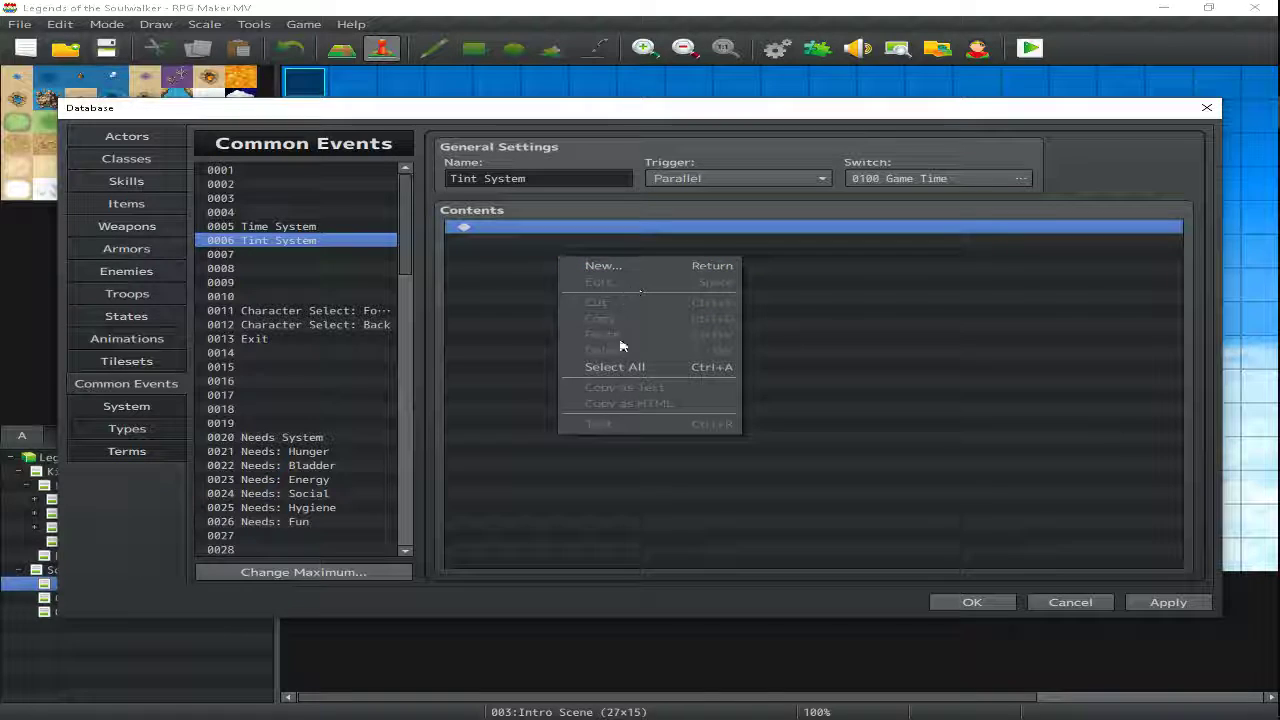
pyautogui.click(526, 271)
pyautogui.doubleClick(526, 271)
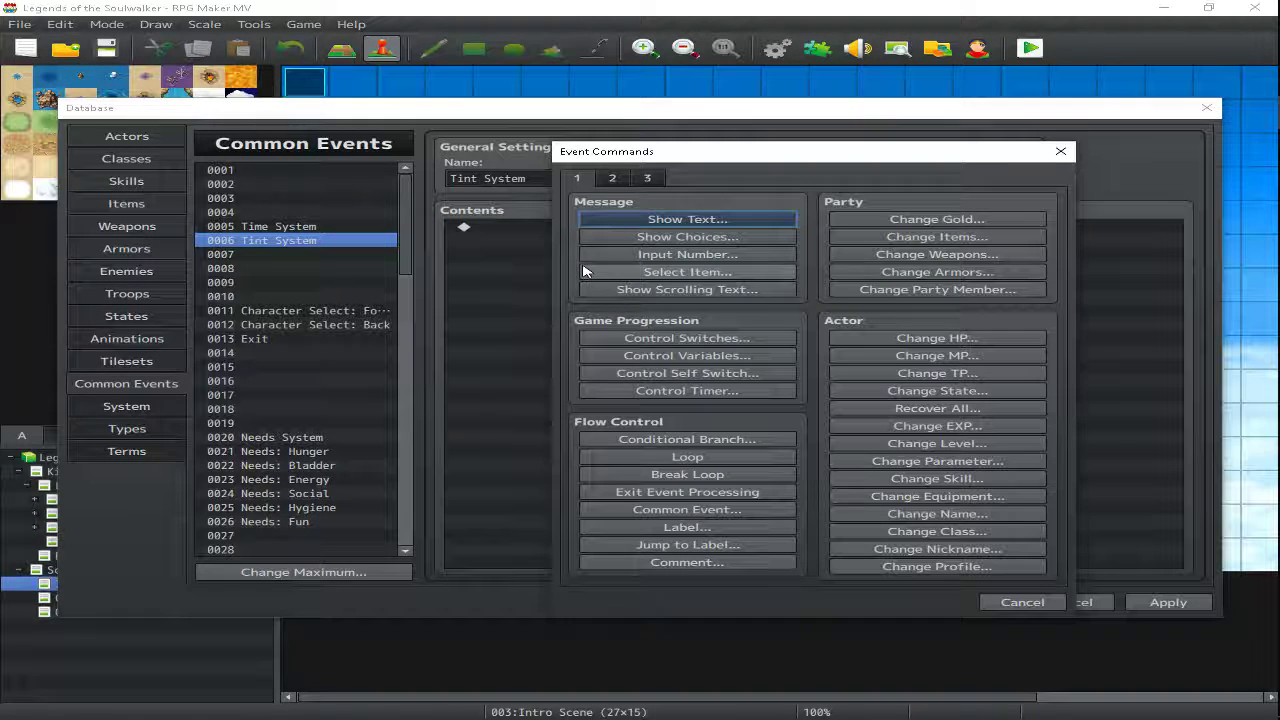
pyautogui.click(705, 438)
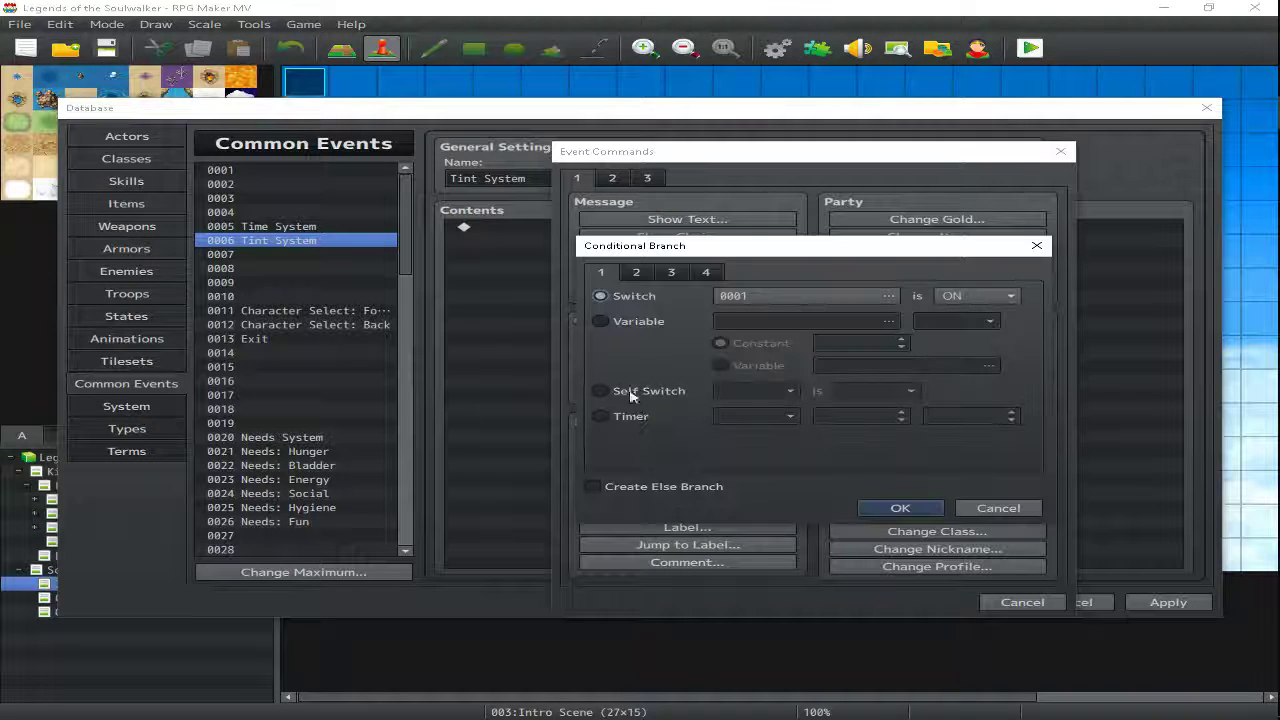
pyautogui.click(637, 320)
pyautogui.click(900, 508)
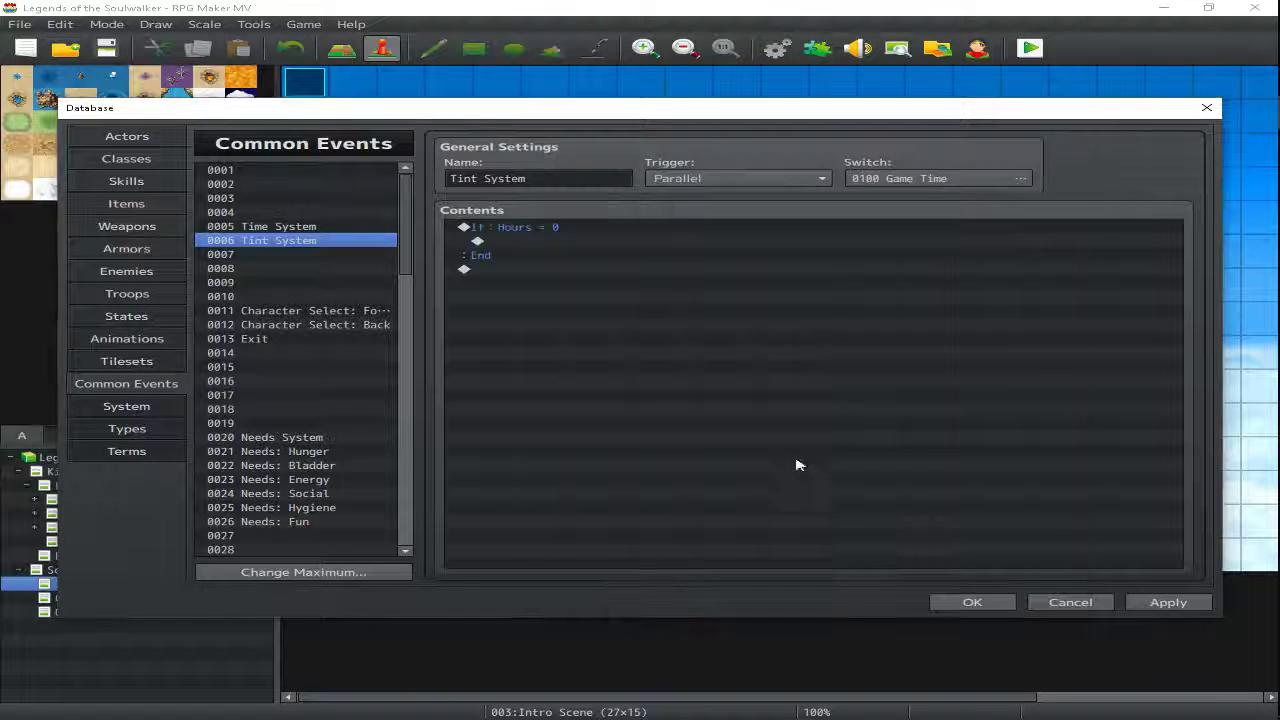
pyautogui.click(1143, 600)
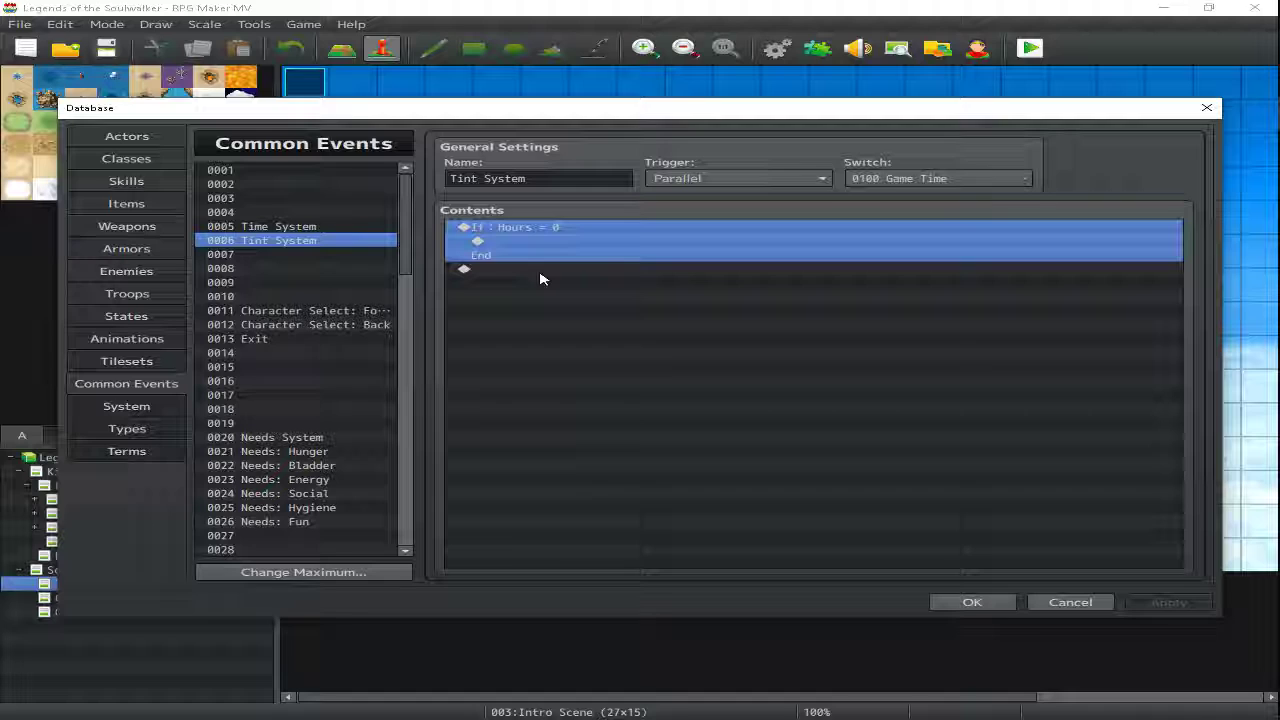
# Paste further copies of the Hours branch block and check the Hours = 0 condition.
pyautogui.hotkey('ctrl', 'v')
pyautogui.press('Escape')
pyautogui.click(278, 226)
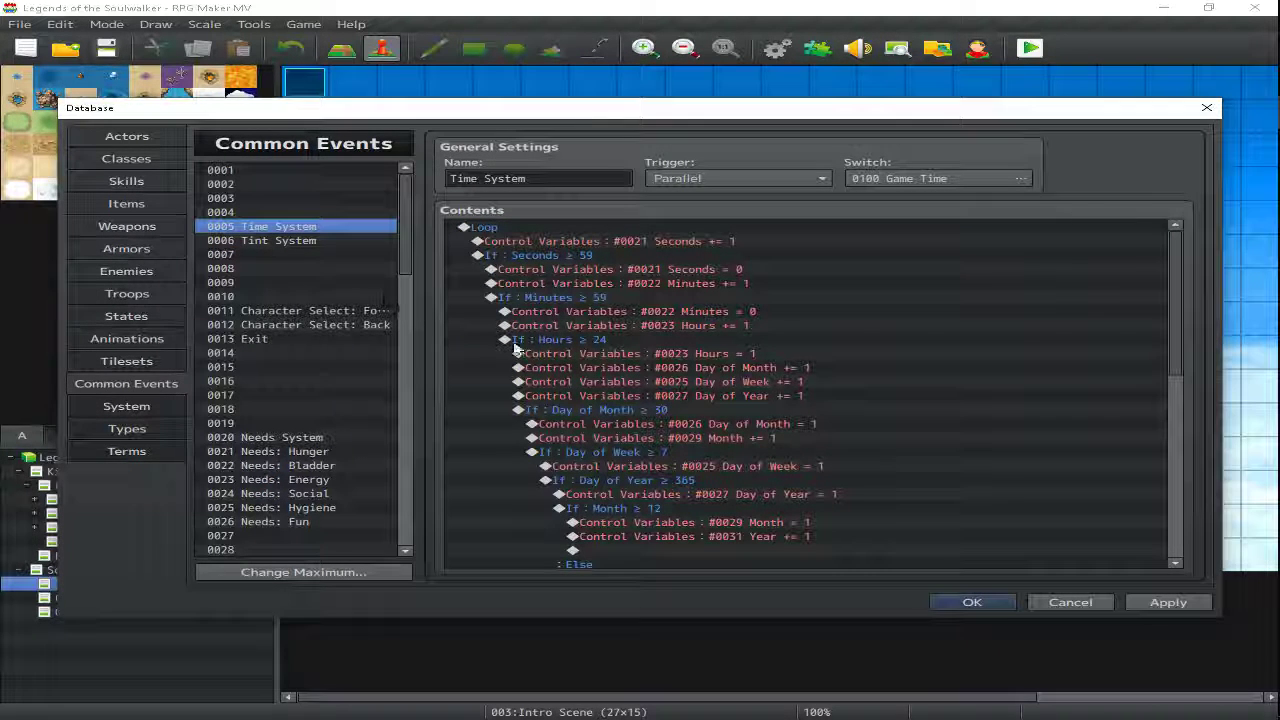
pyautogui.click(305, 240)
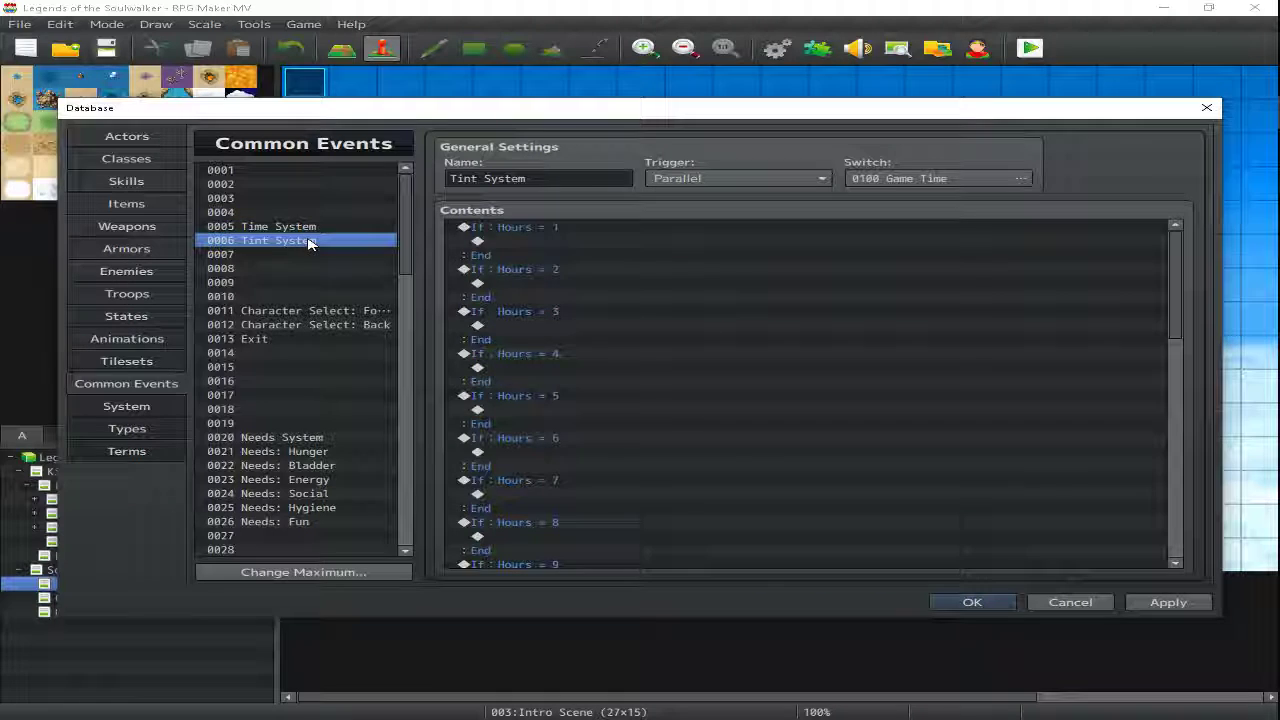
pyautogui.scroll(-15, 568, 376)
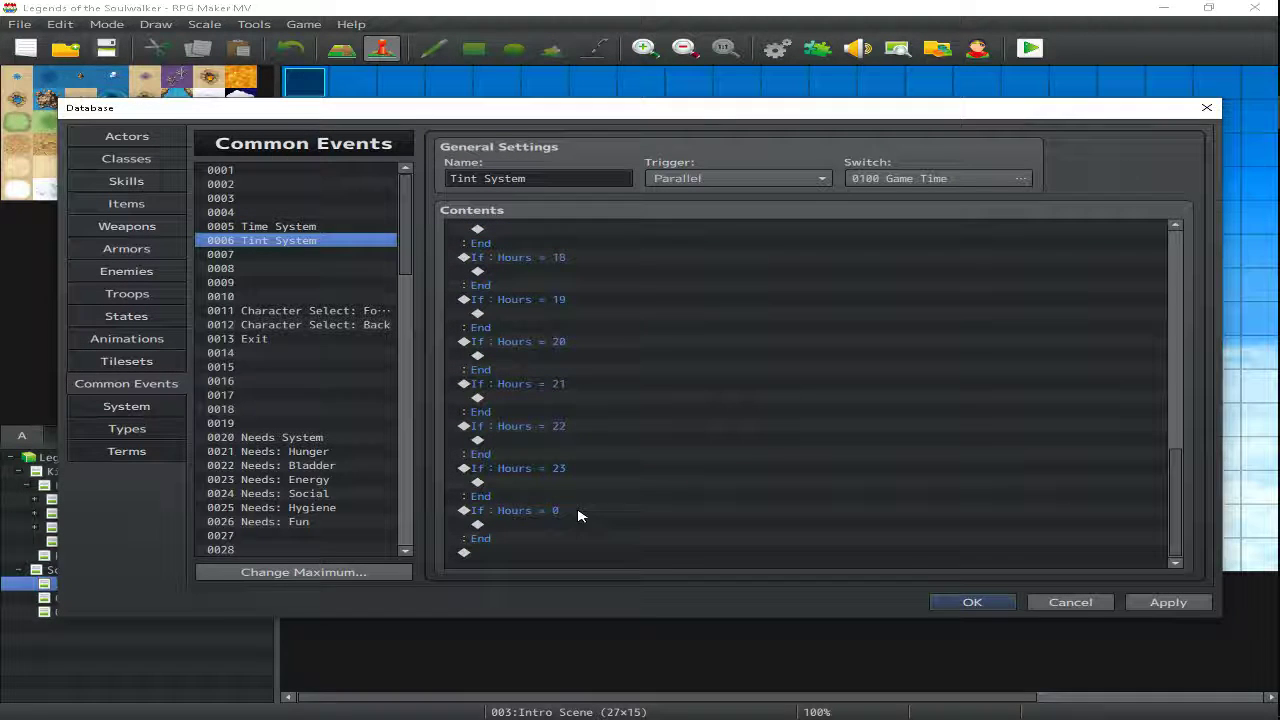
pyautogui.click(576, 512)
pyautogui.doubleClick(576, 514)
pyautogui.press('Escape')
pyautogui.scroll(3, 714, 409)
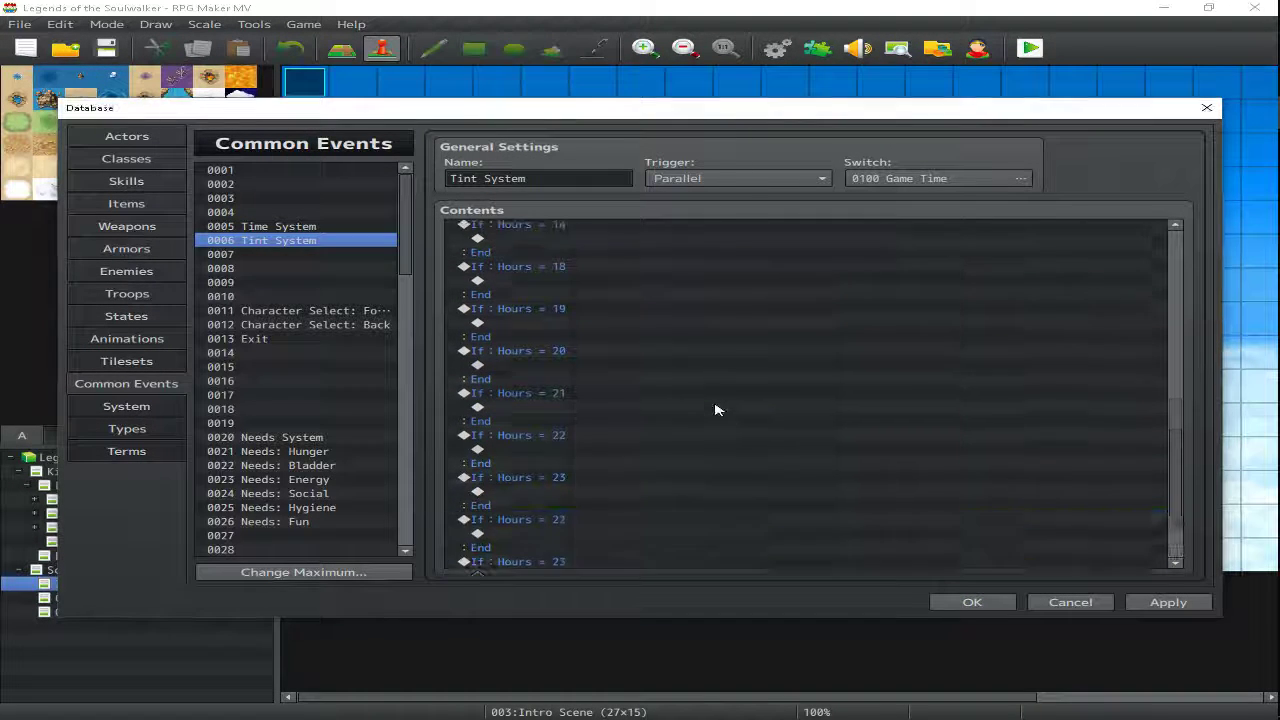
pyautogui.scroll(12, 714, 409)
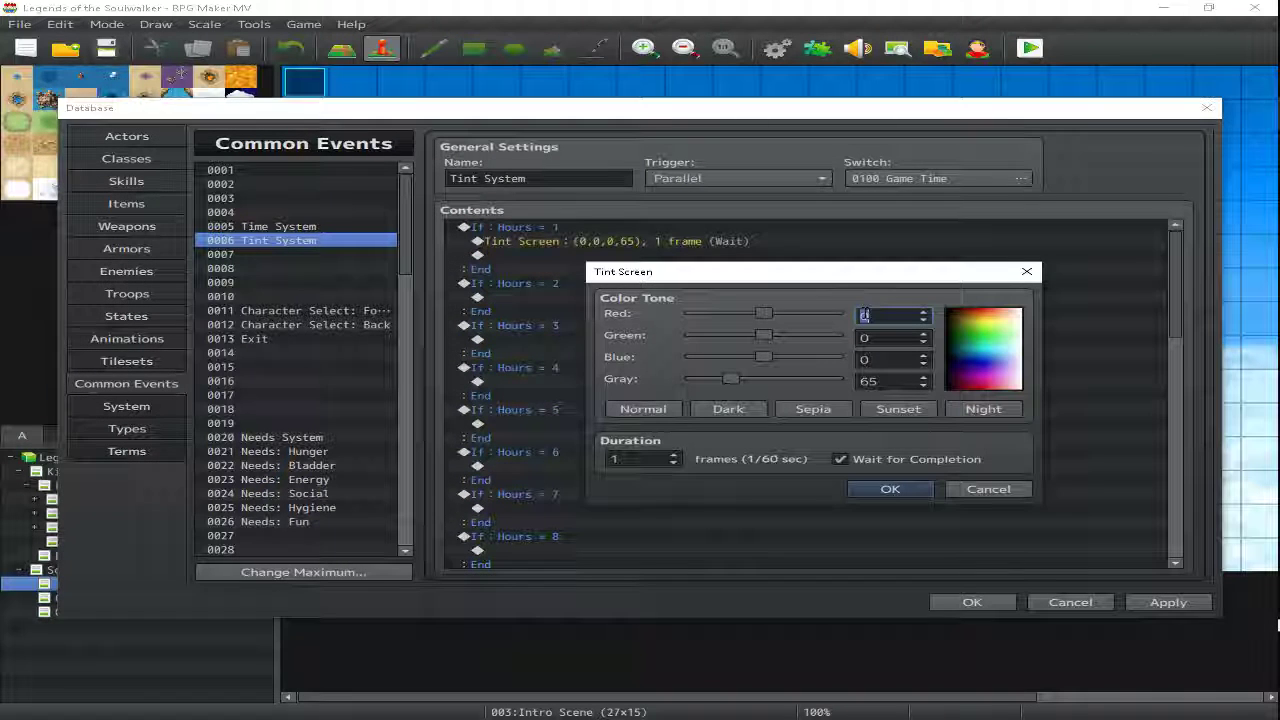
# Enter the hour 1 tint values, including blue 40 and gray 155, then reopen that tint.
pyautogui.write('20')
pyautogui.press('Tab')
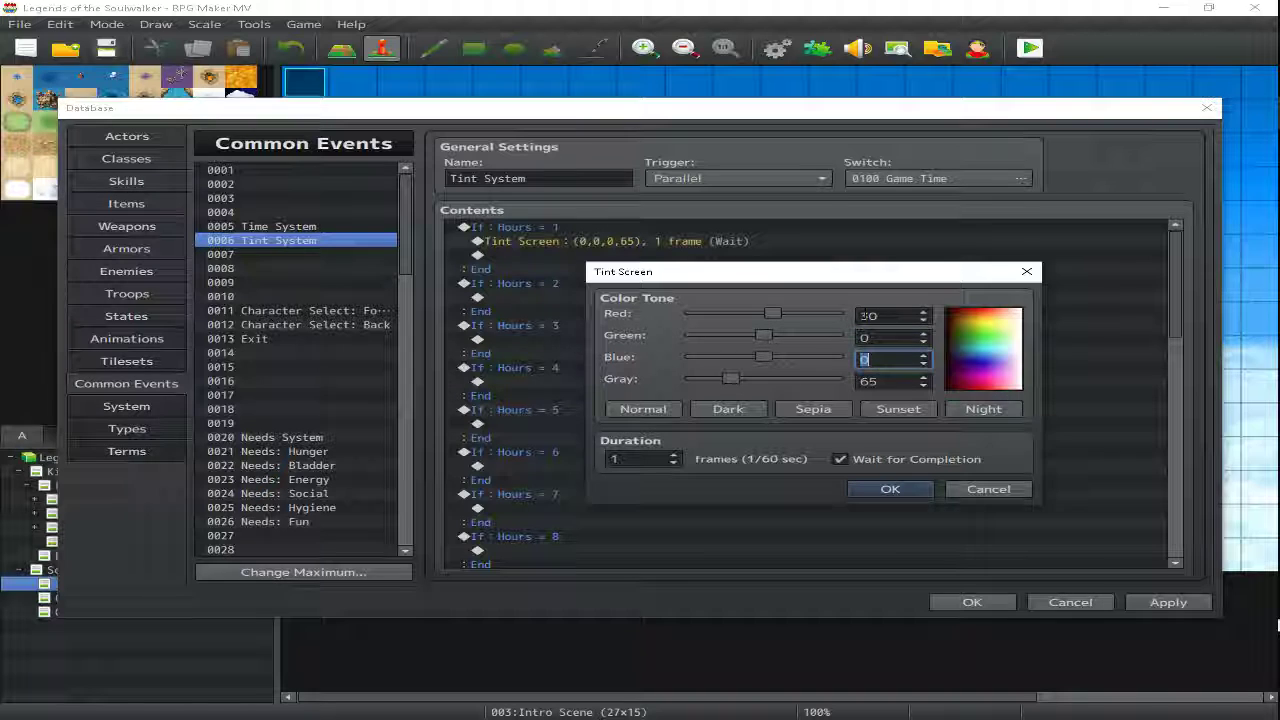
pyautogui.write('40')
pyautogui.press('Tab')
pyautogui.press('Tab')
pyautogui.press('Tab')
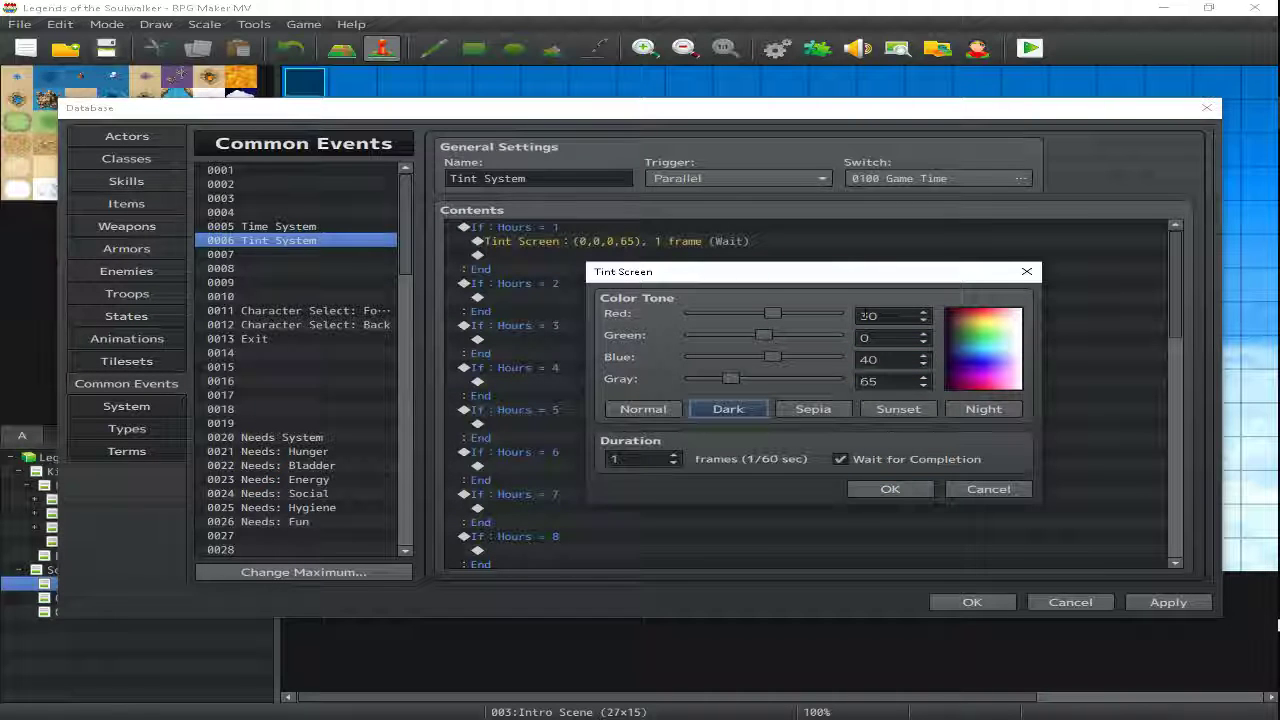
pyautogui.moveTo(884, 381); pyautogui.dragTo(858, 382)
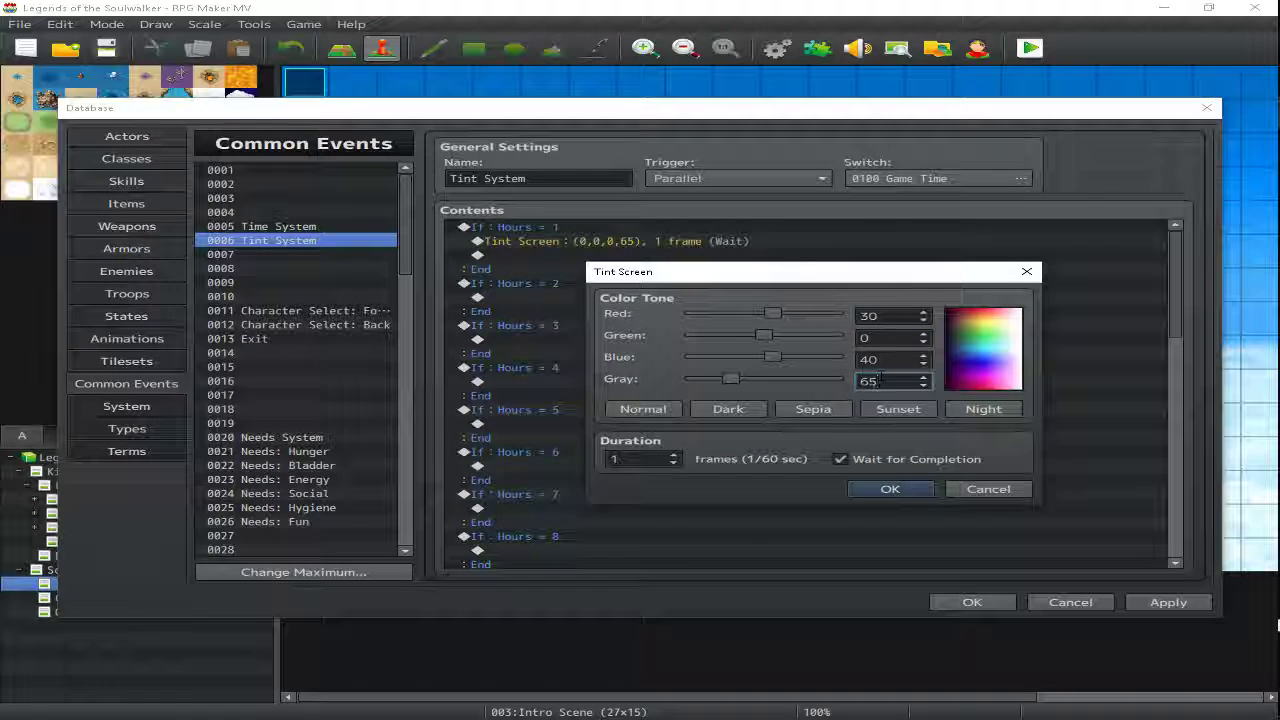
pyautogui.write('155')
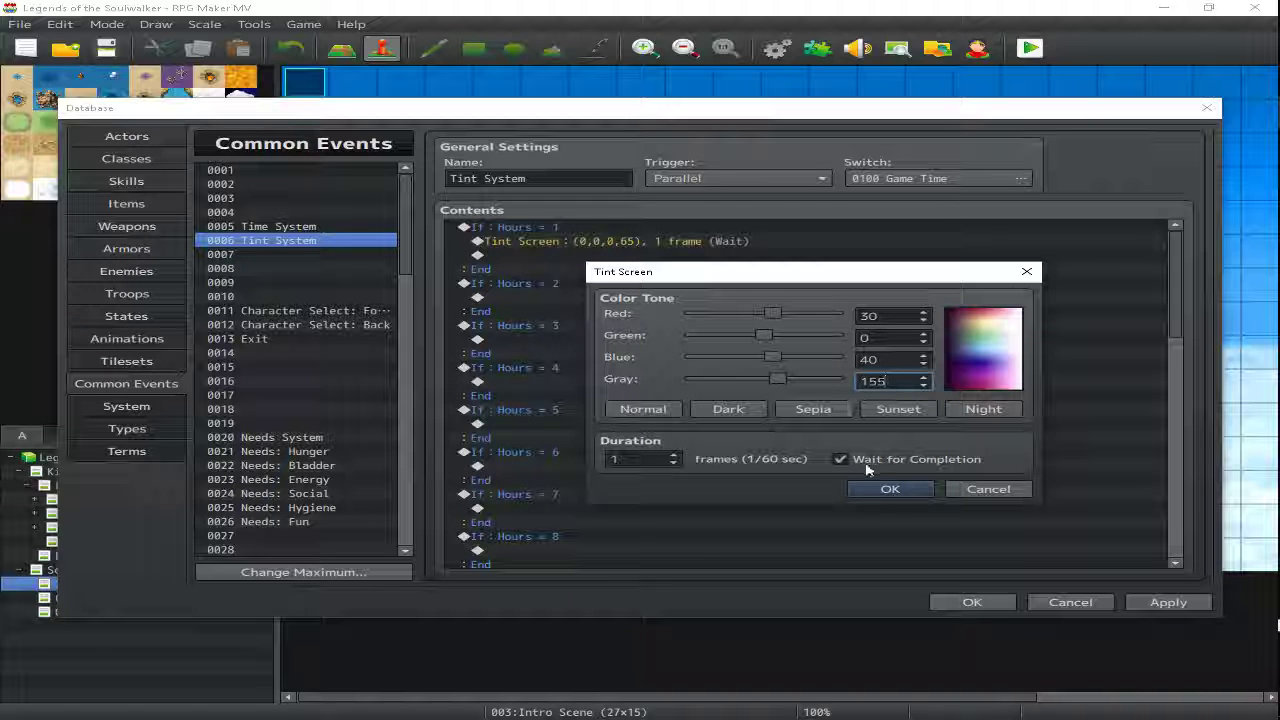
pyautogui.click(887, 492)
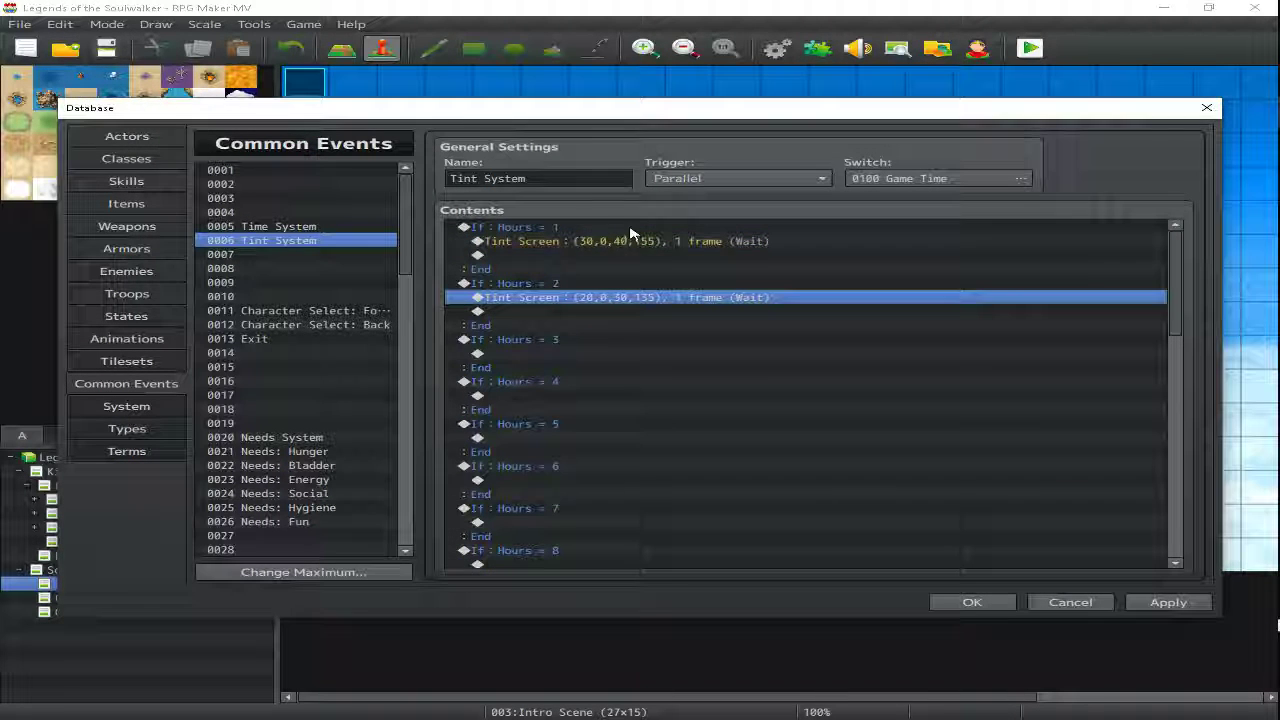
pyautogui.click(633, 241)
pyautogui.doubleClick(633, 241)
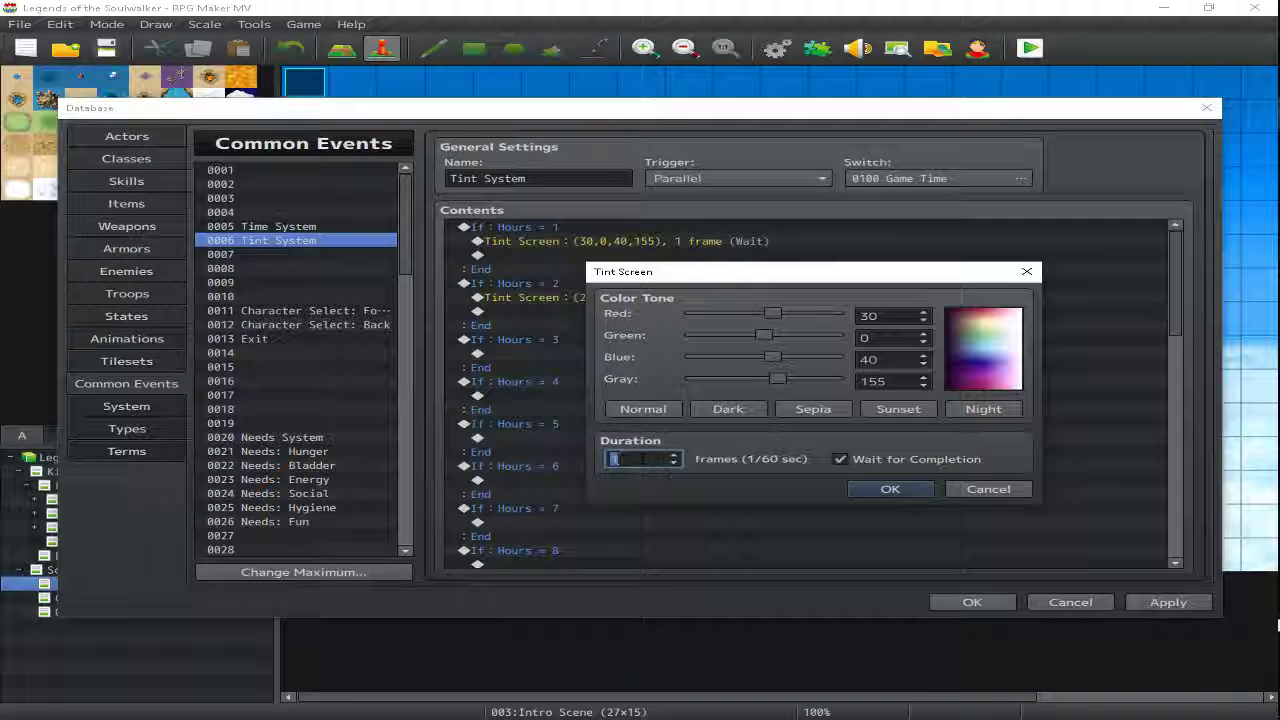
# Give the hour 1 and hour 2 tints a 60-frame duration.
pyautogui.write('60')
pyautogui.press('Return')
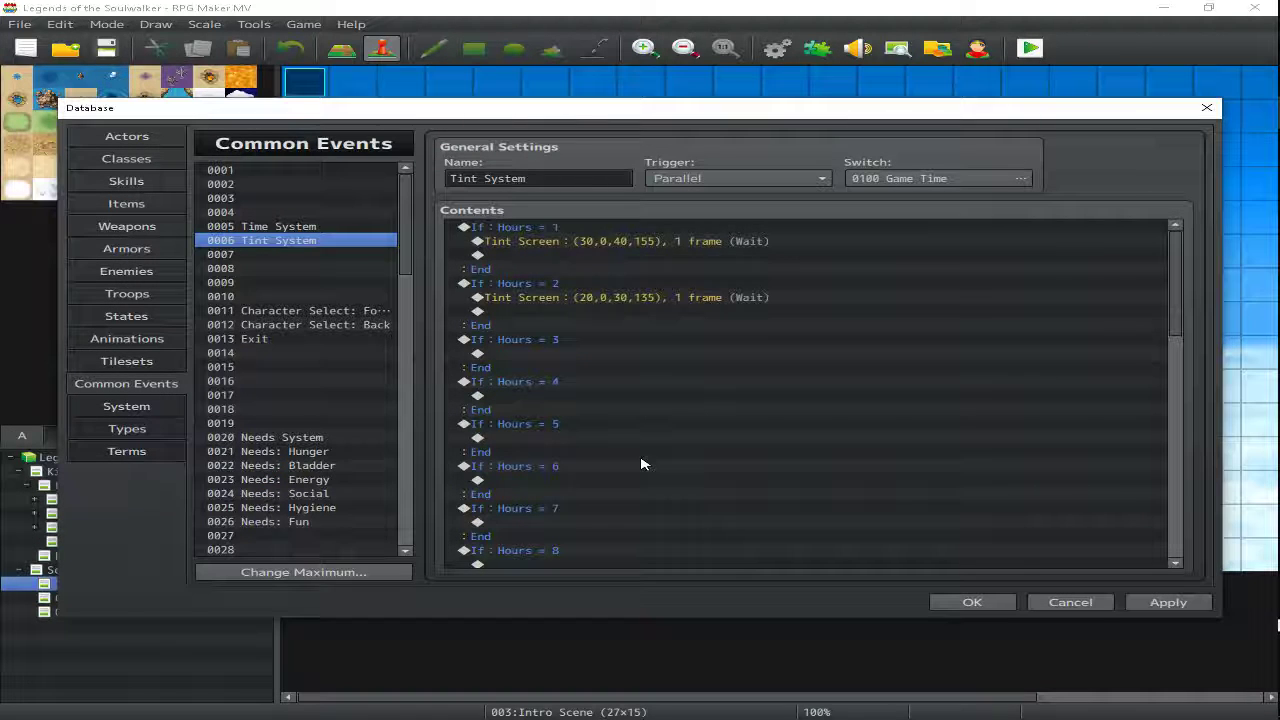
pyautogui.doubleClick(620, 297)
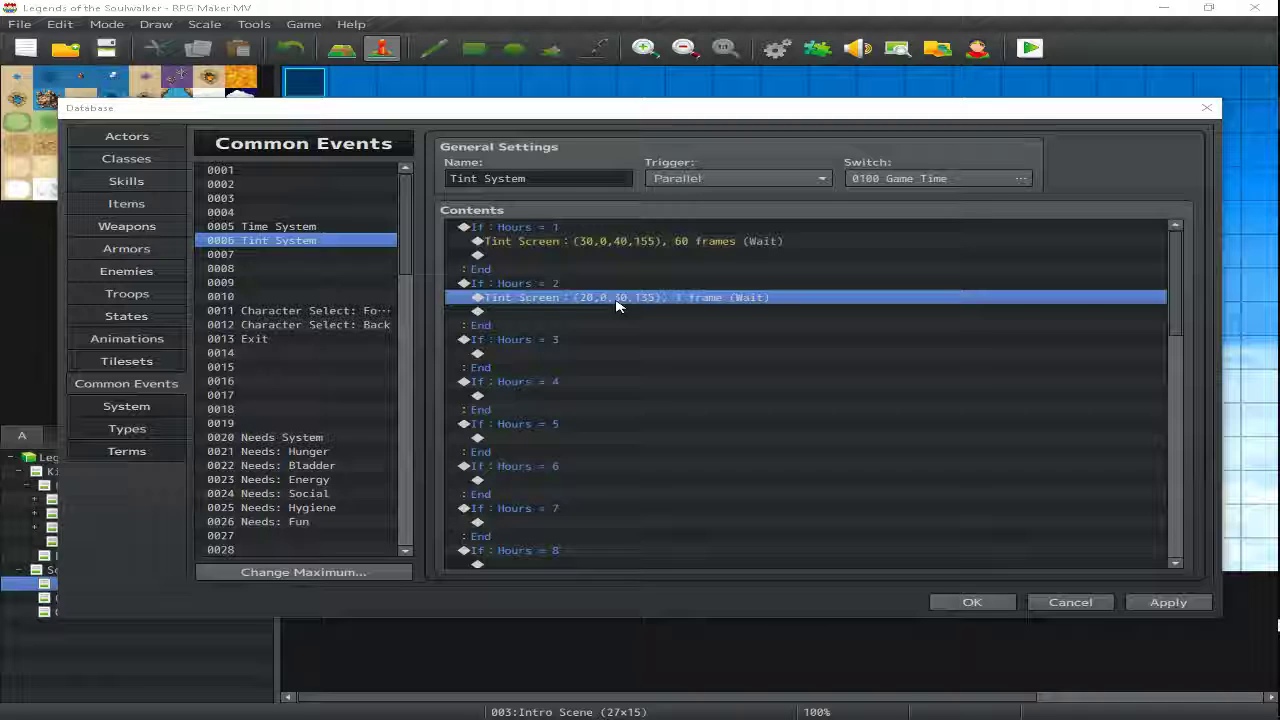
pyautogui.write('60')
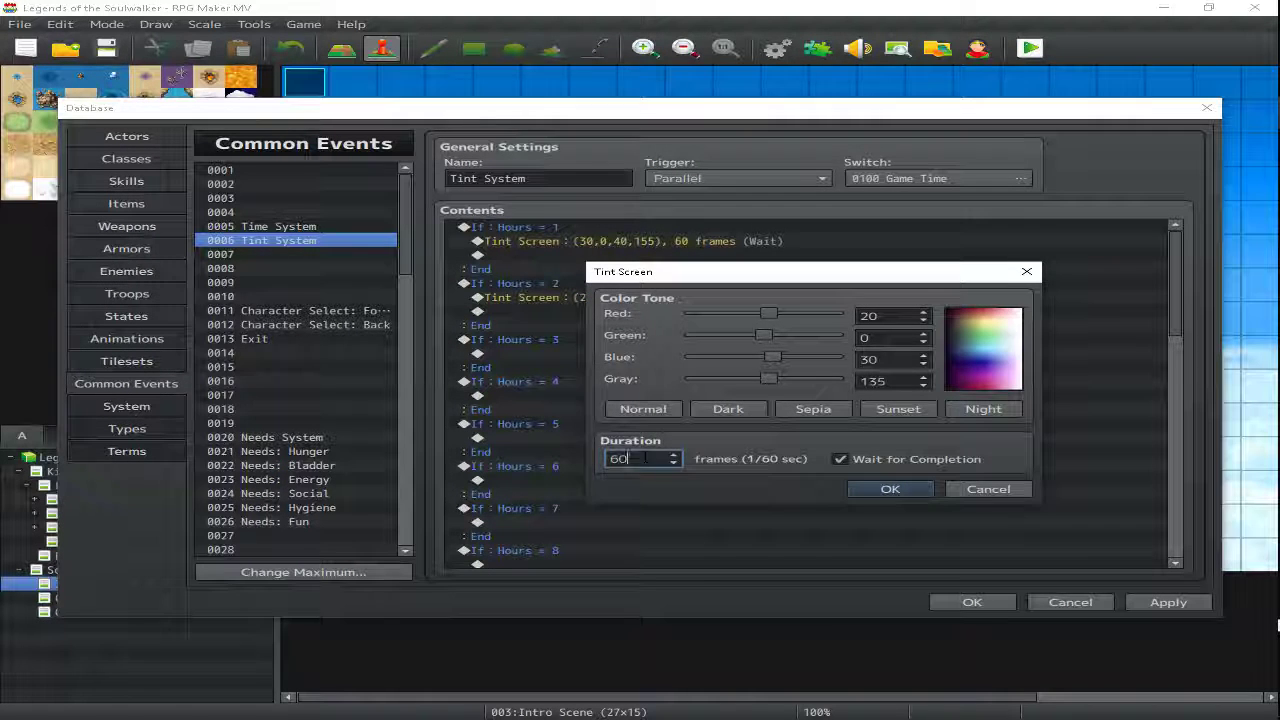
pyautogui.press('Return')
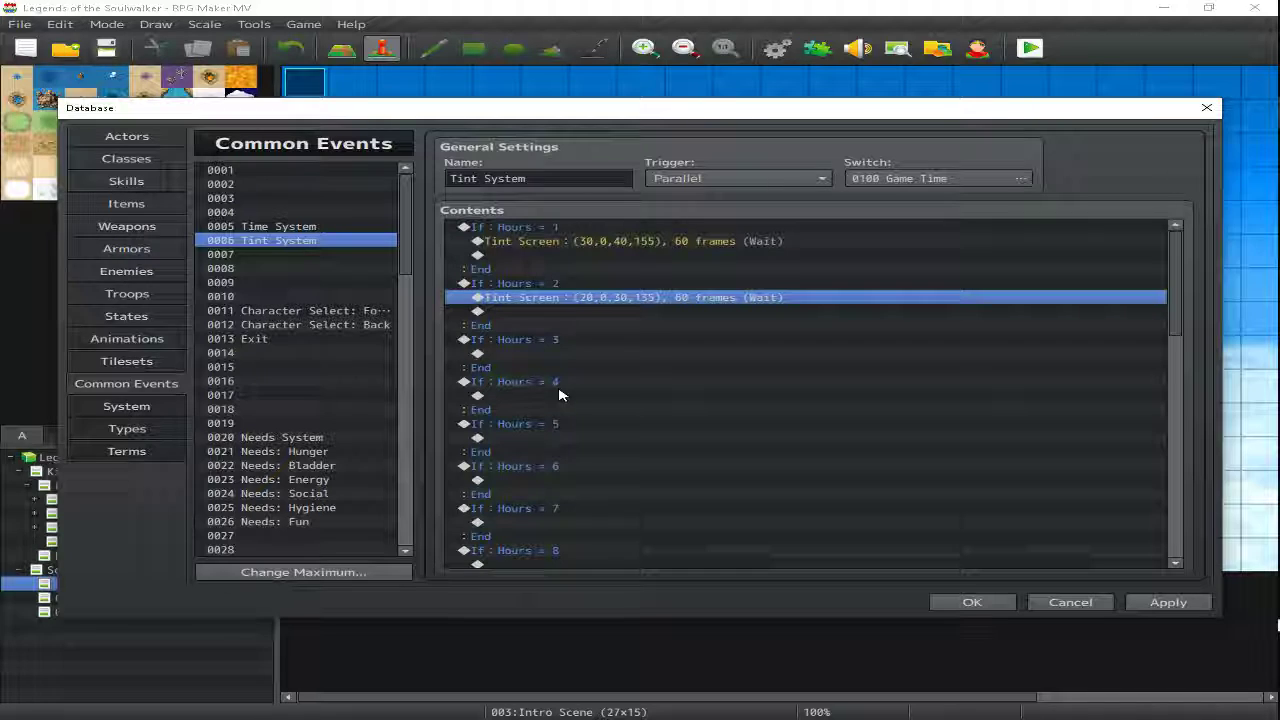
# Change the hour 1 and hour 2 tint durations to 120 frames, close the Database and save.
pyautogui.click(588, 243)
pyautogui.doubleClick(588, 243)
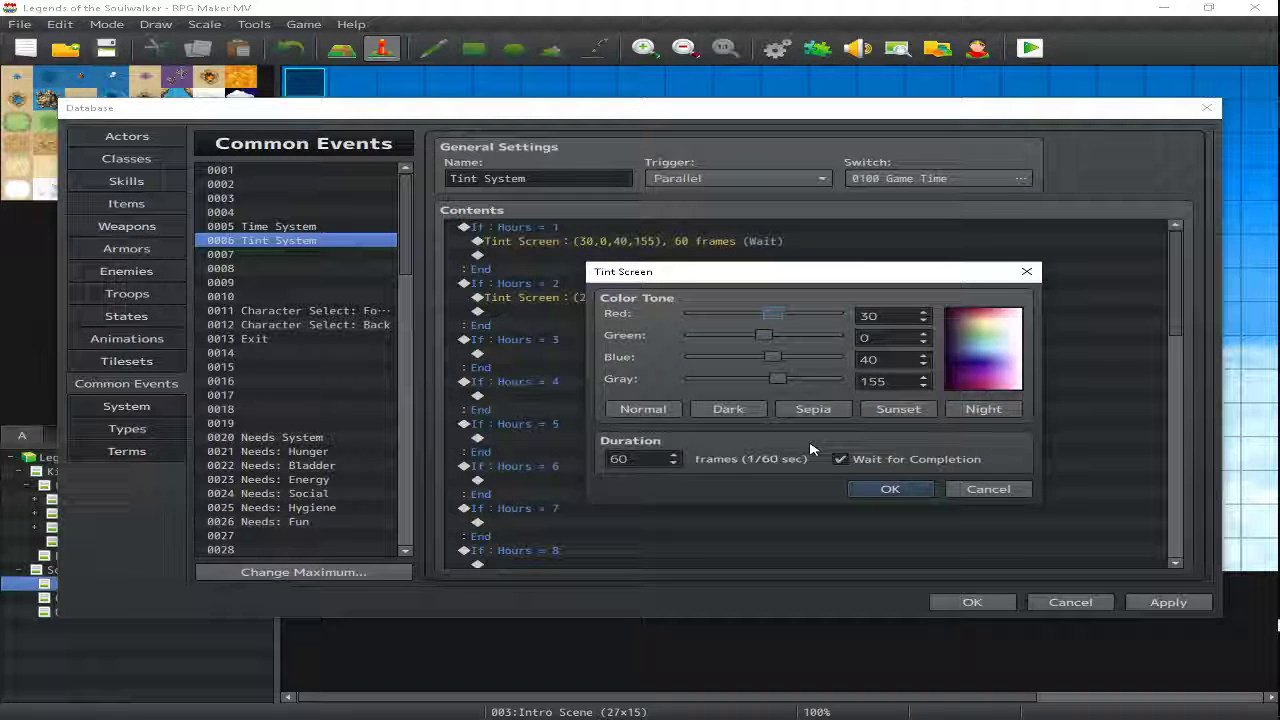
pyautogui.doubleClick(645, 458)
pyautogui.write('120')
pyautogui.press('Return')
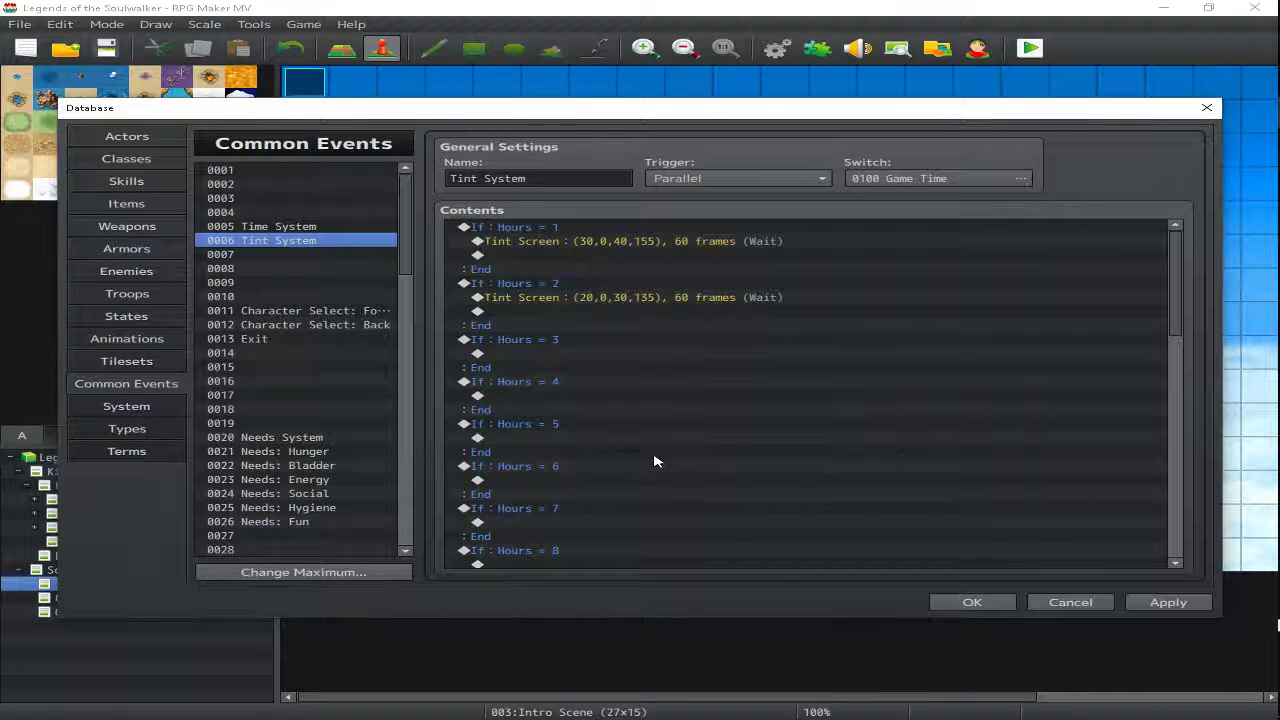
pyautogui.click(612, 298)
pyautogui.doubleClick(612, 299)
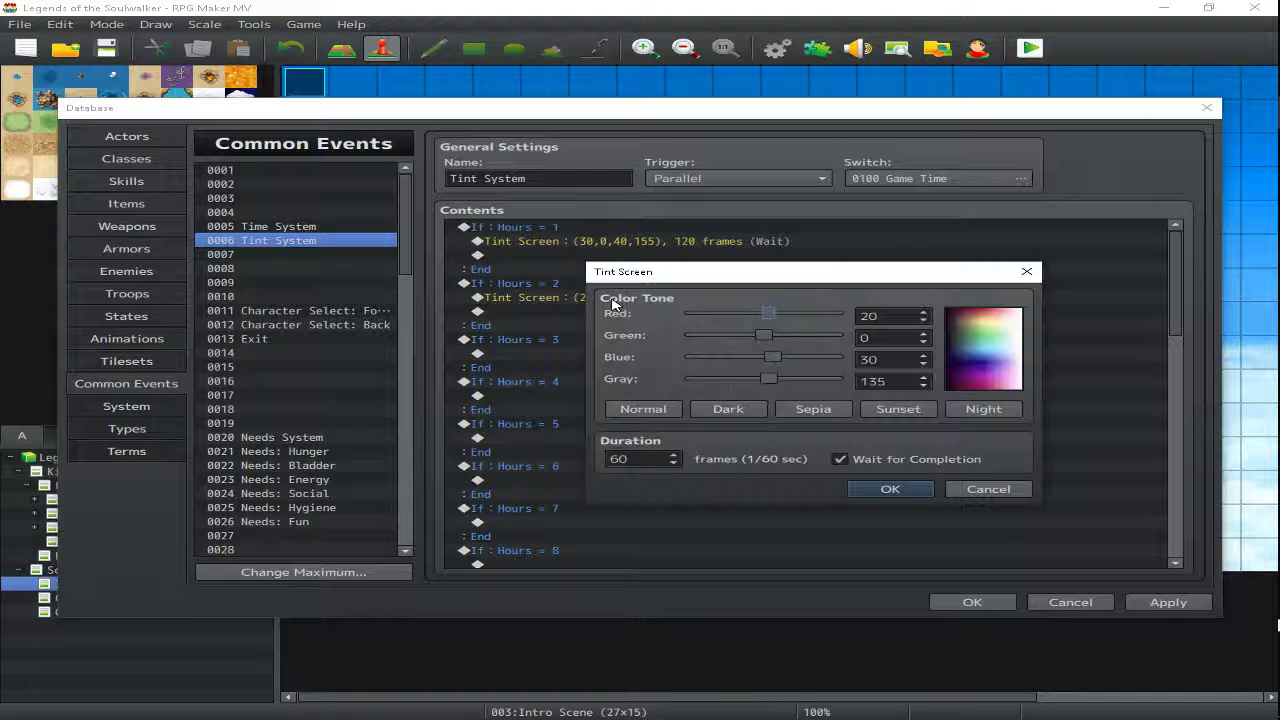
pyautogui.doubleClick(635, 458)
pyautogui.write('12')
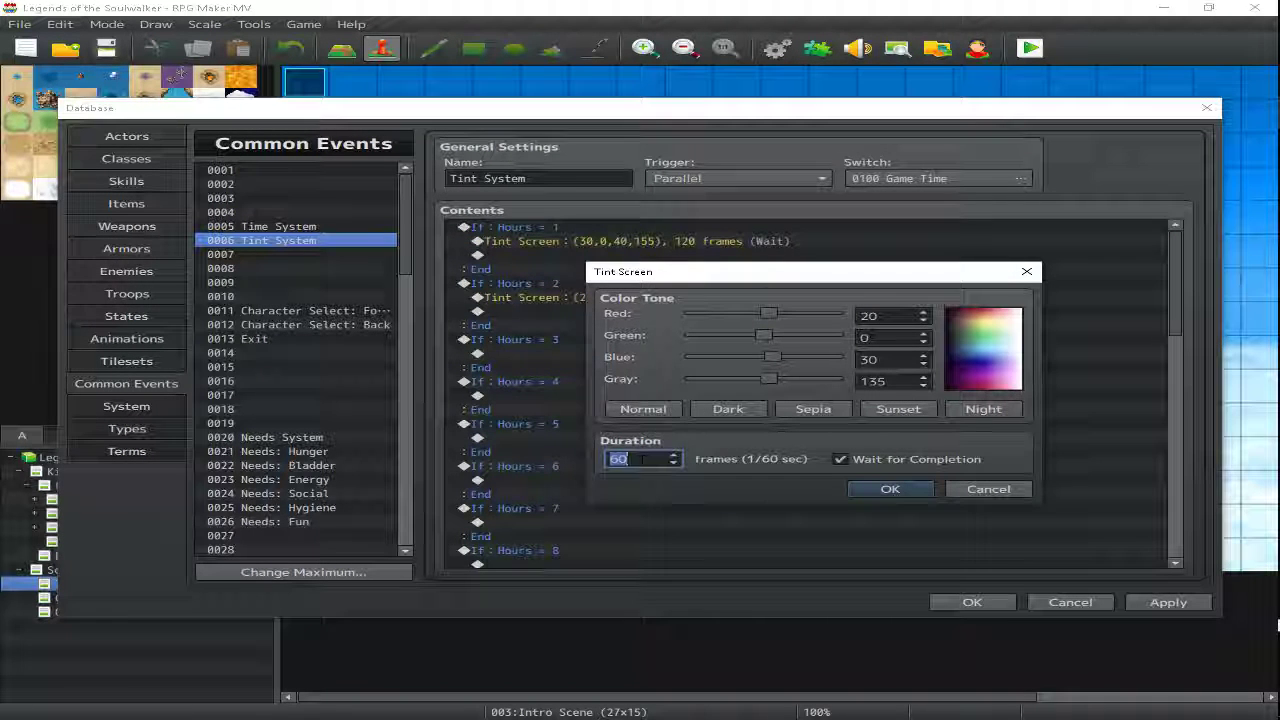
pyautogui.write('0')
pyautogui.press('Return')
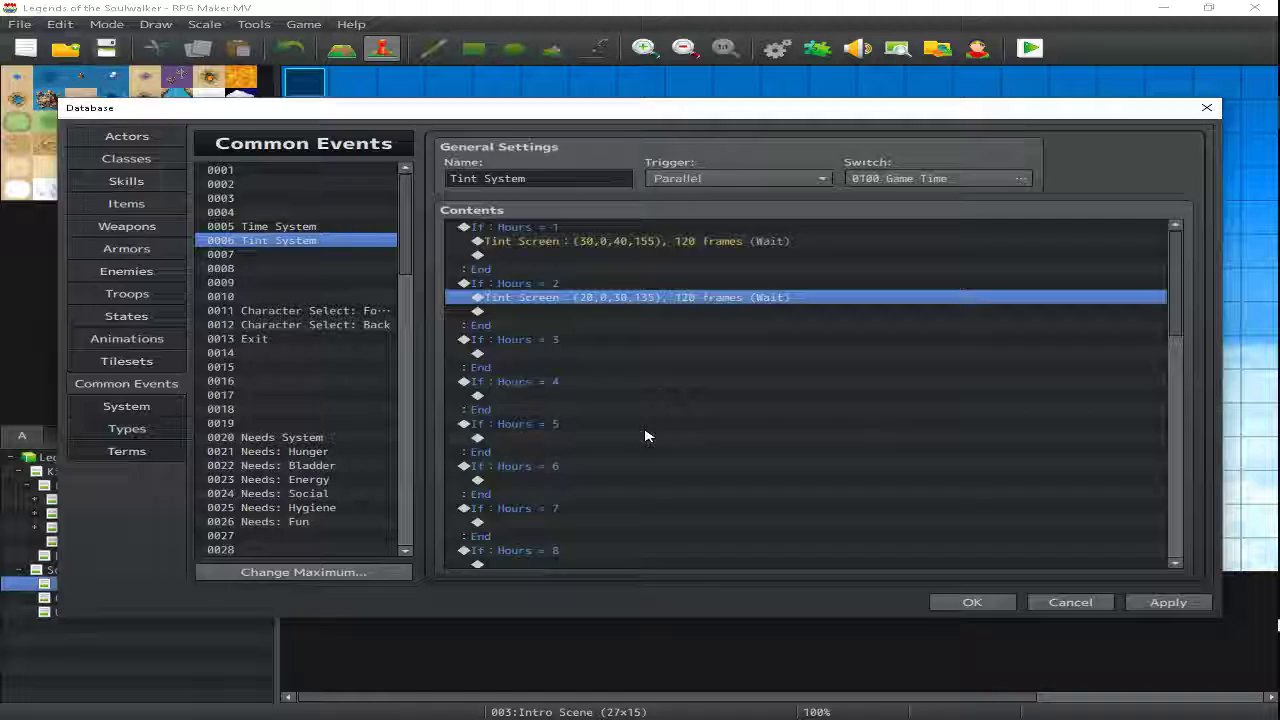
pyautogui.press('Return')
pyautogui.click(115, 52)
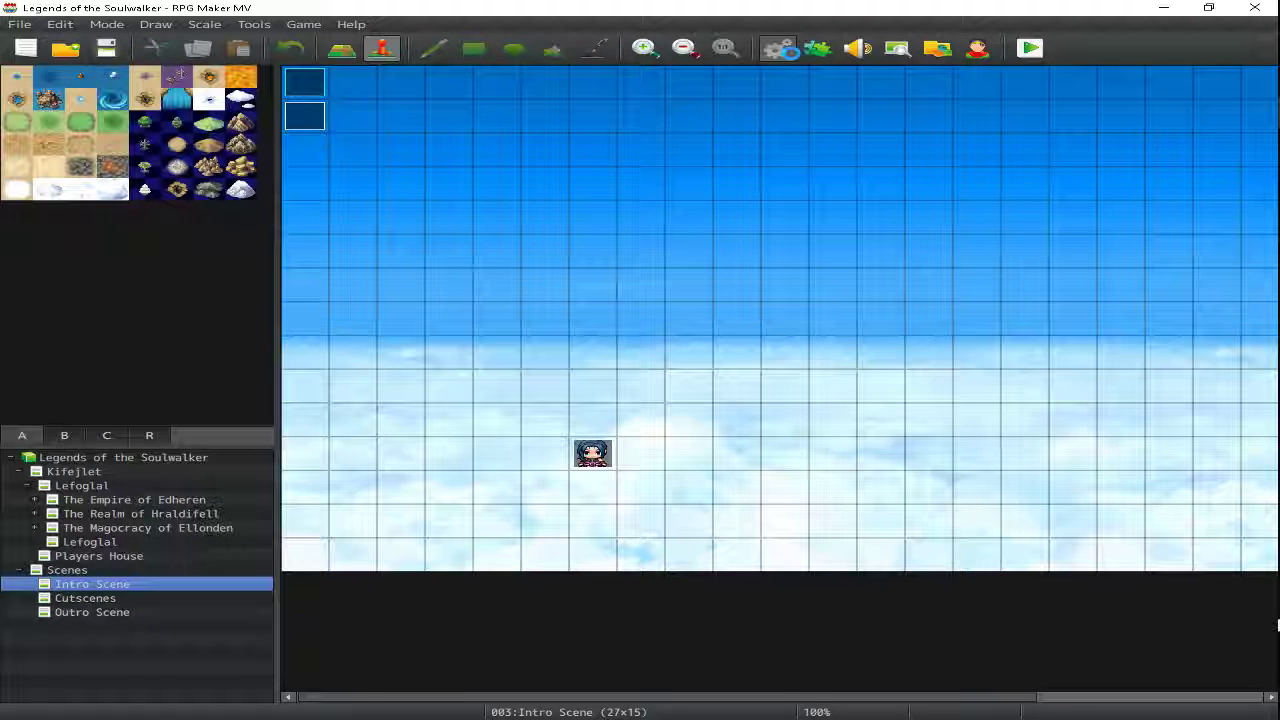
# Review the Tint System tints through hour 23, apply and close the Database, then playtest.
pyautogui.click(790, 56)
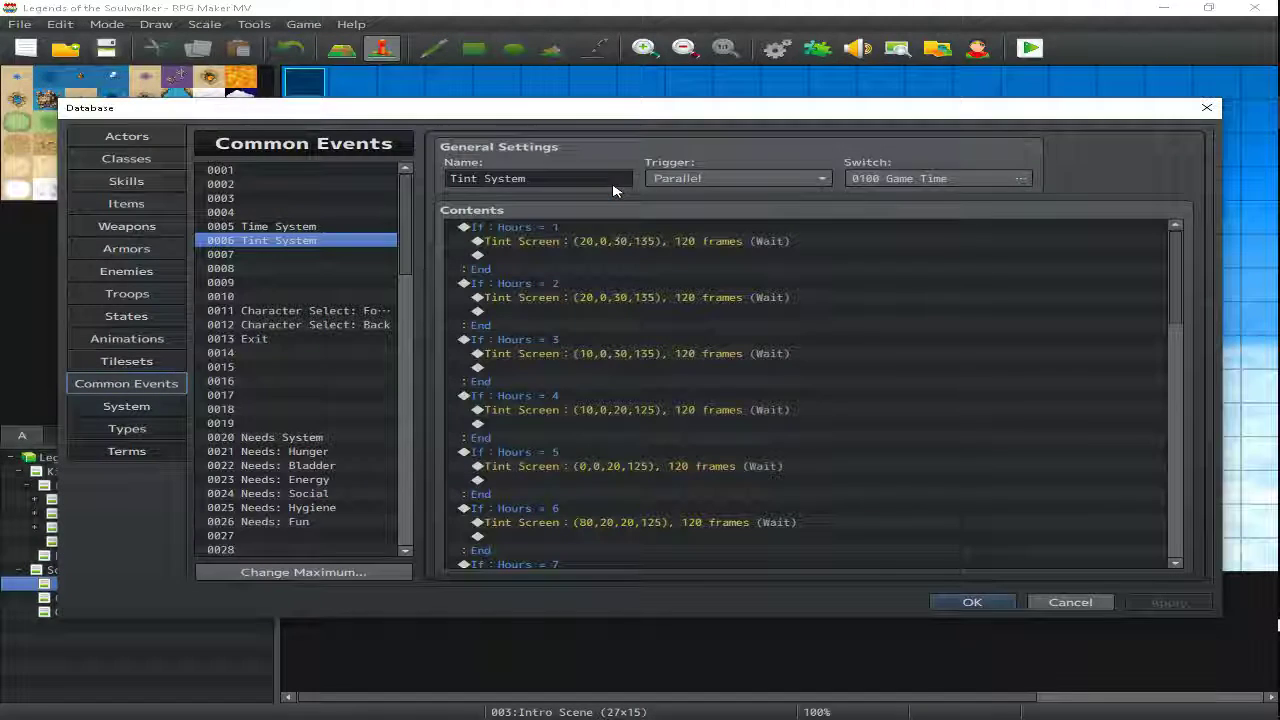
pyautogui.scroll(-10, 701, 430)
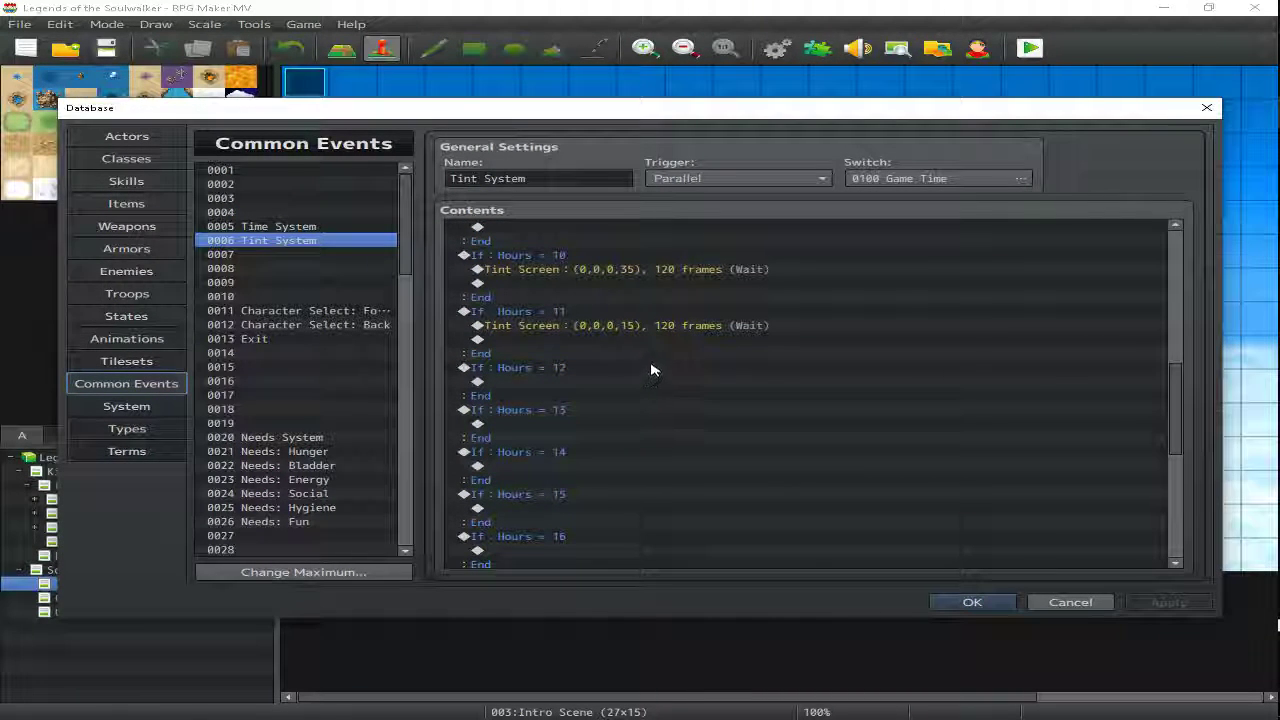
pyautogui.scroll(-11, 969, 534)
pyautogui.click(969, 523)
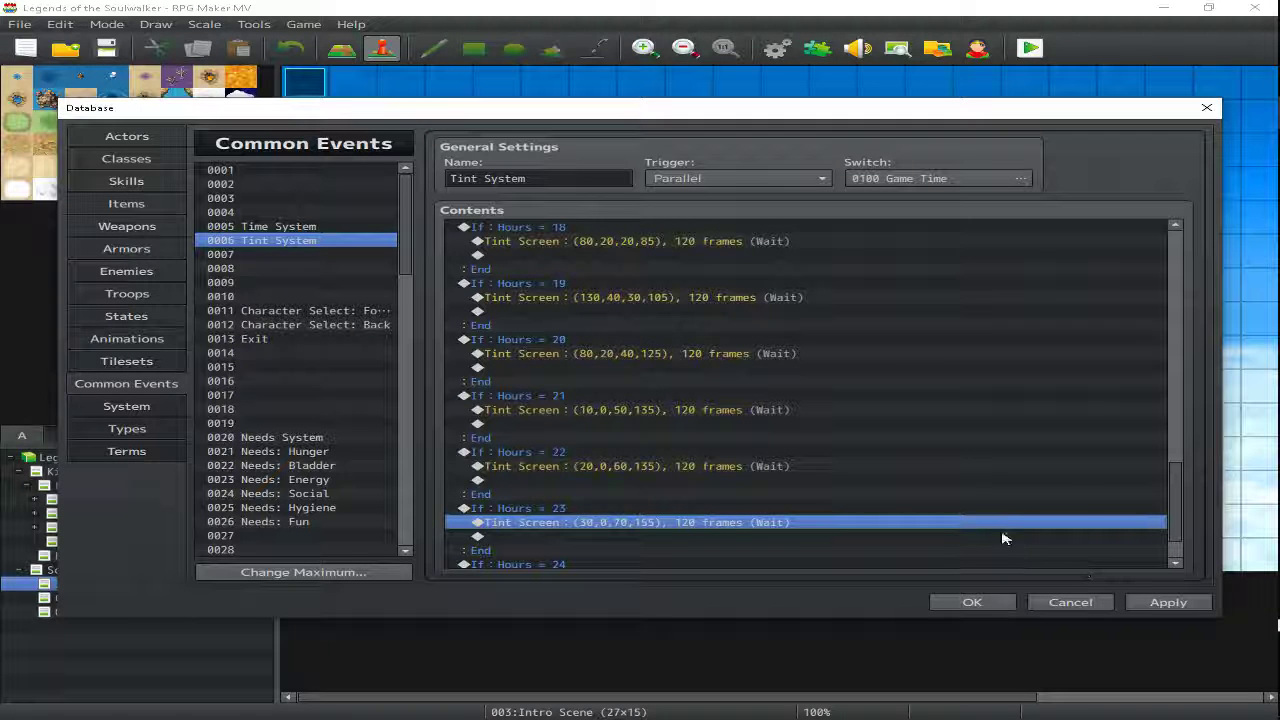
pyautogui.scroll(-2, 986, 514)
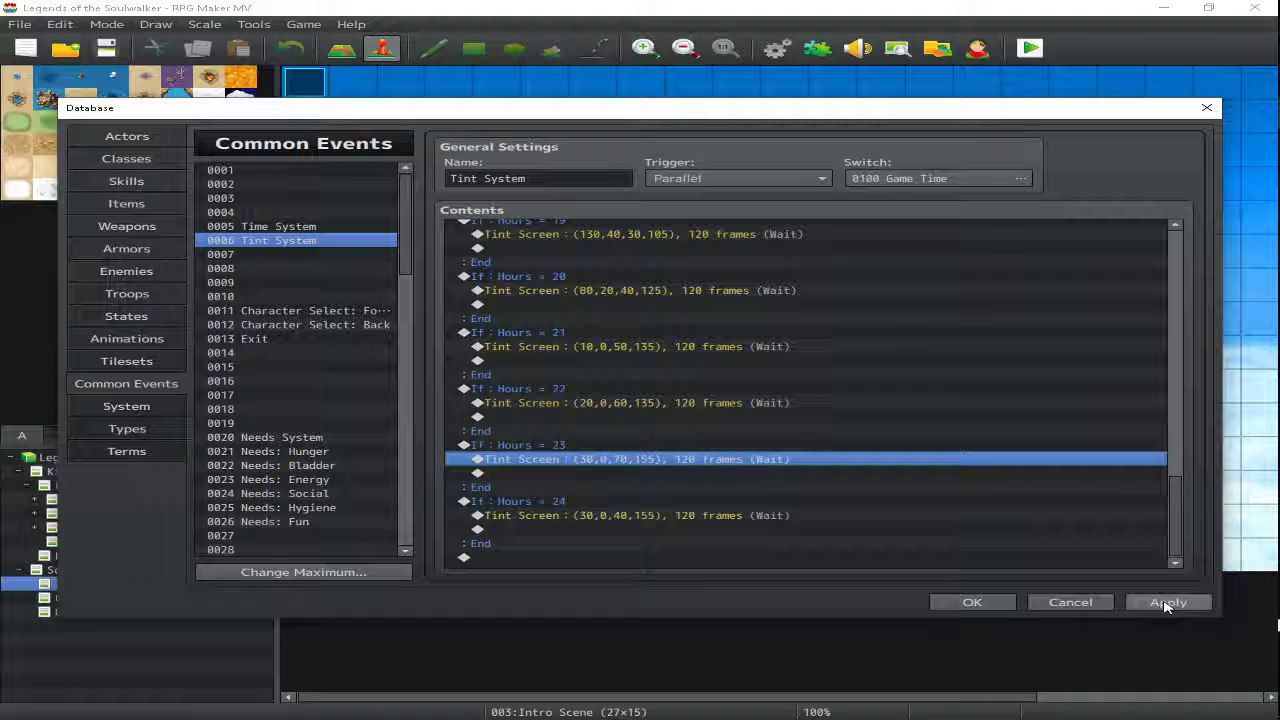
pyautogui.click(1166, 603)
pyautogui.click(978, 604)
pyautogui.hotkey('ctrl', 'r')
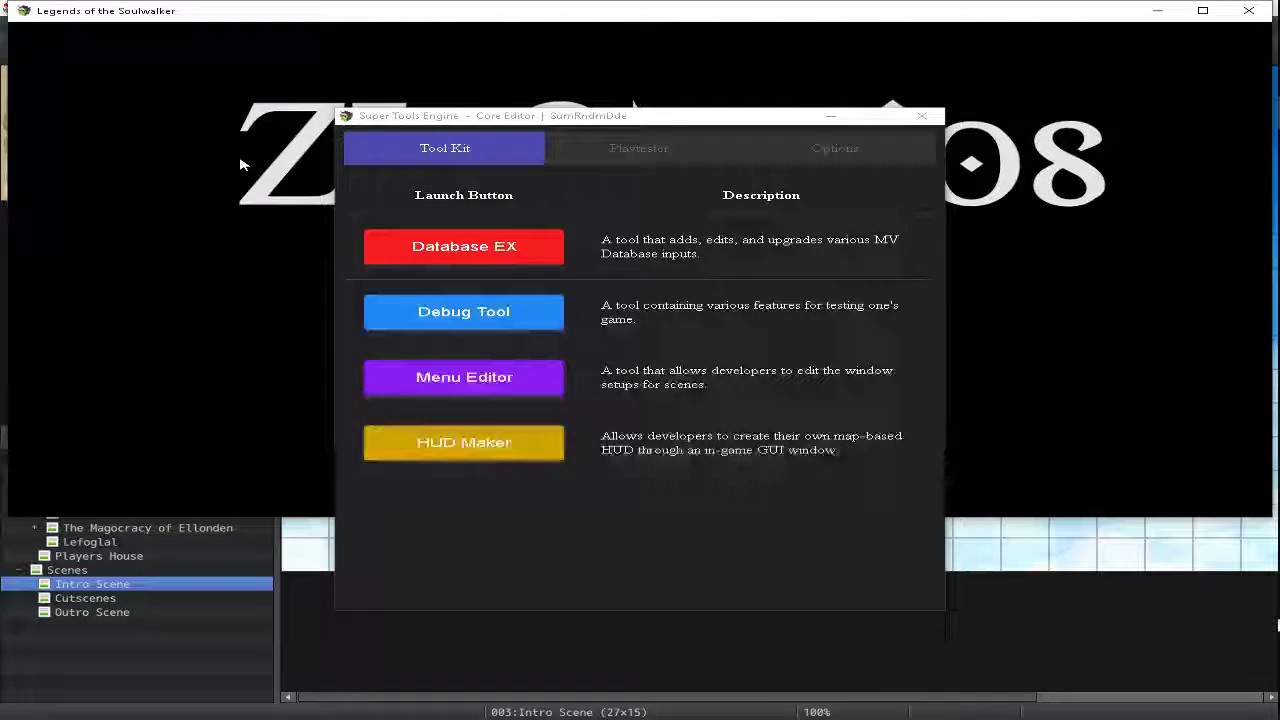
# Bring the editor in front of the playtest window and reopen the Database.
pyautogui.click(240, 165)
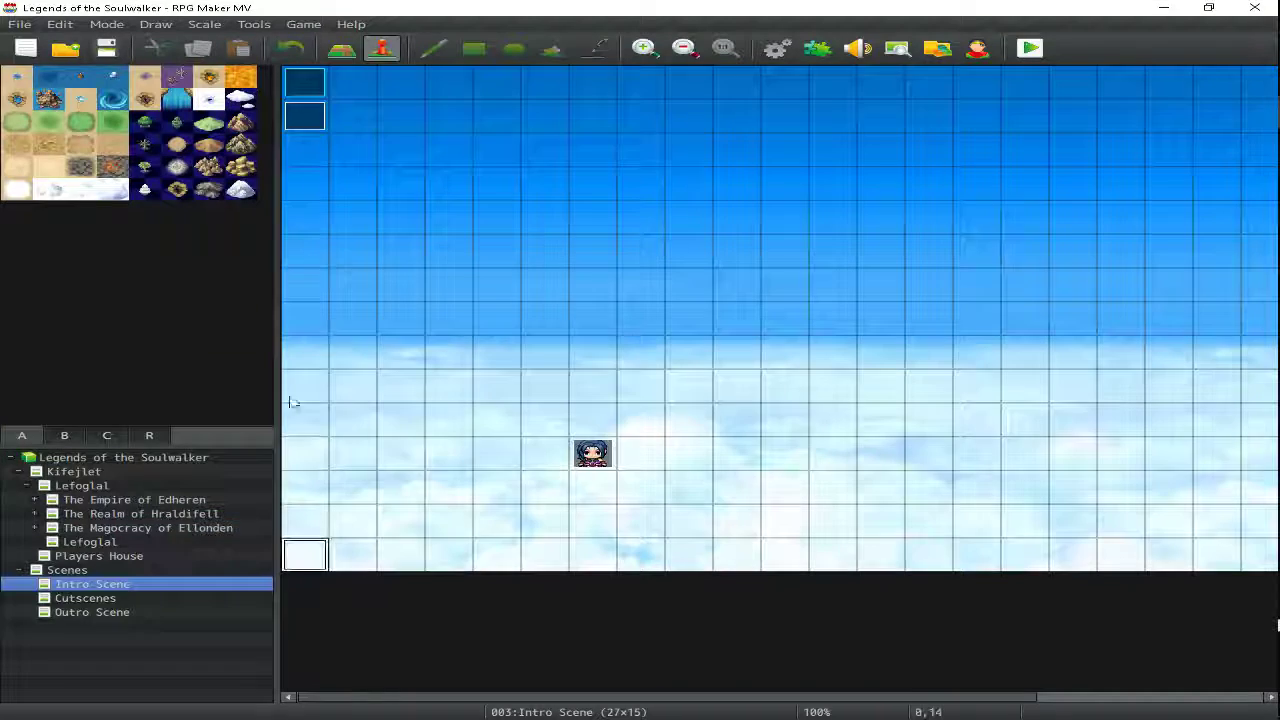
pyautogui.click(296, 556)
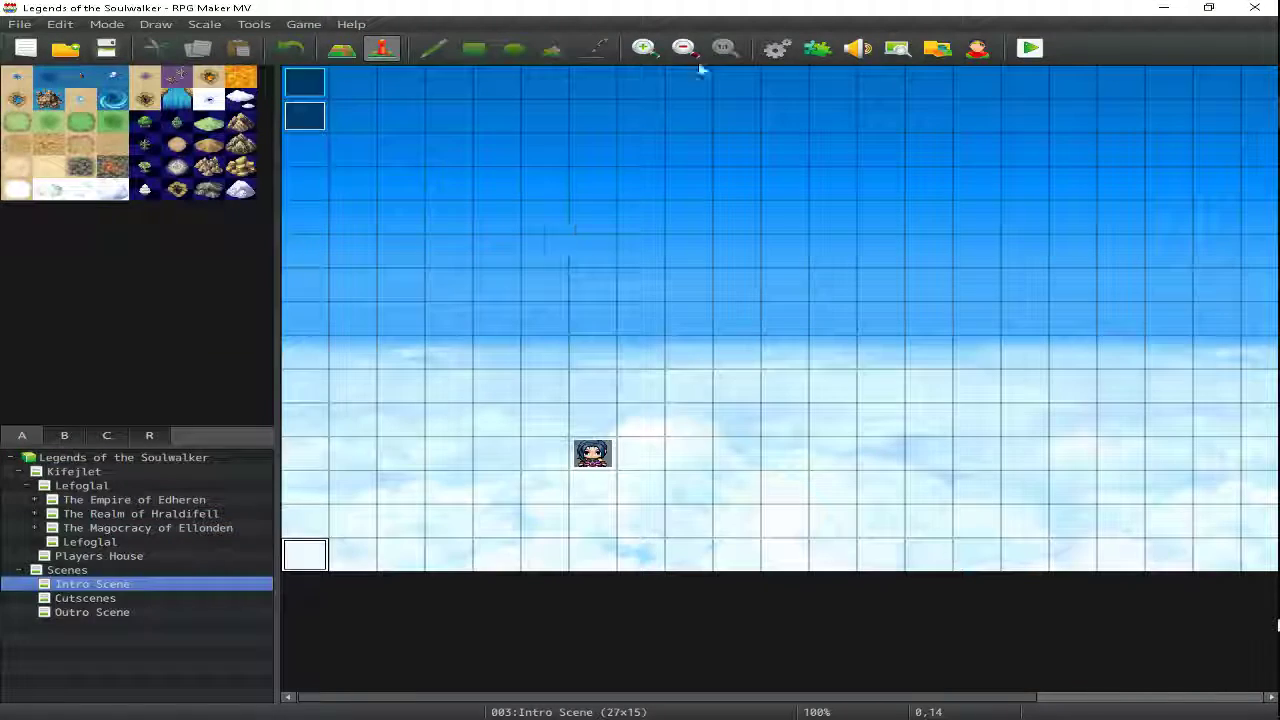
pyautogui.click(779, 52)
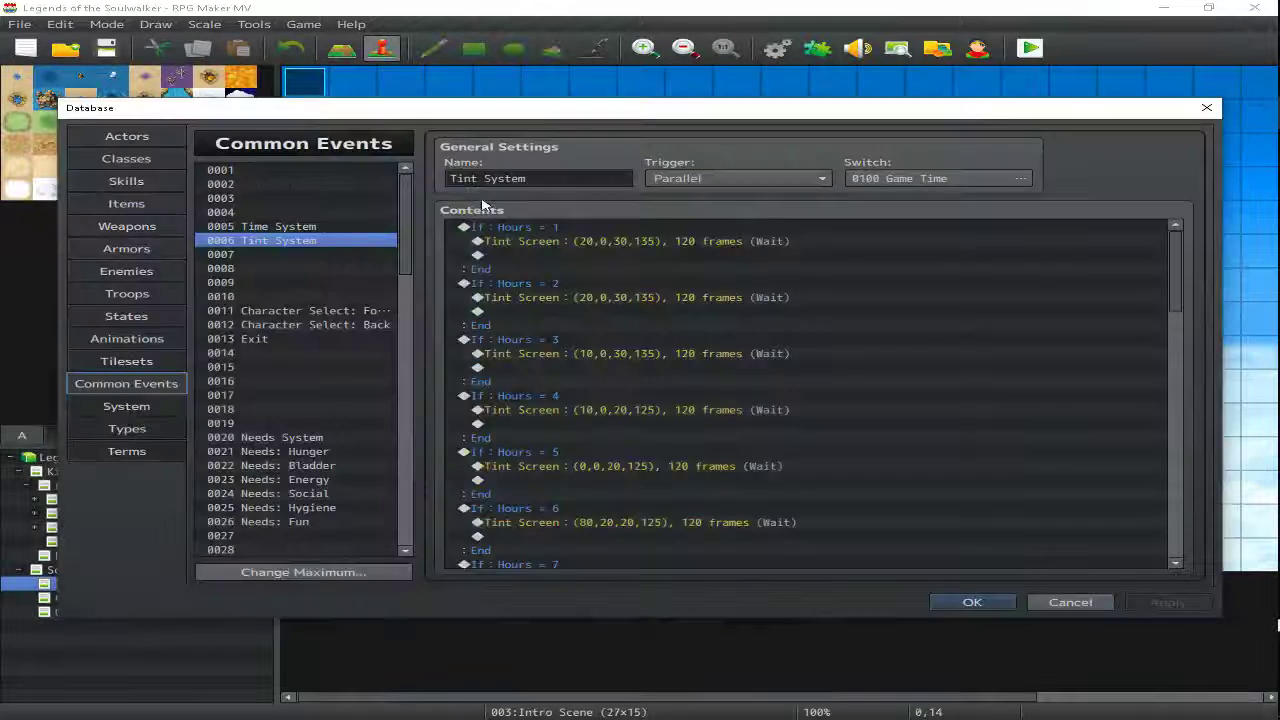
# Scroll through the Time System common event's commands.
pyautogui.click(295, 229)
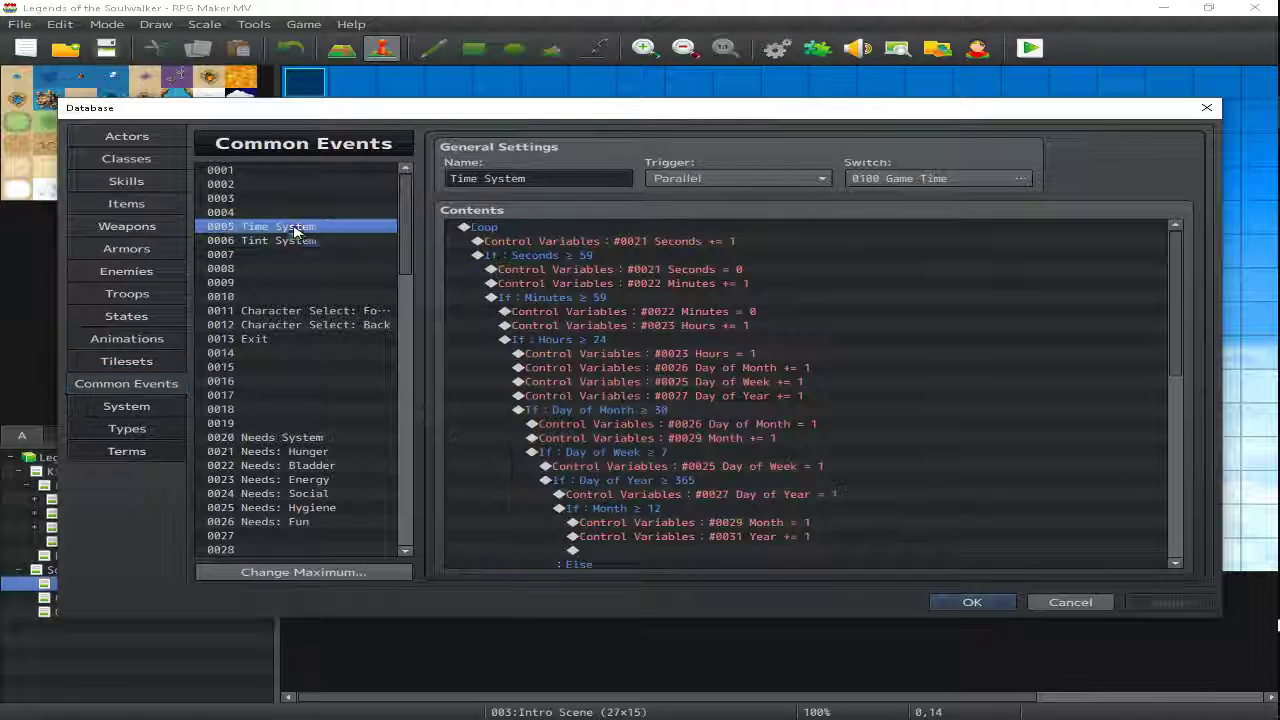
pyautogui.click(580, 396)
pyautogui.scroll(-5, 601, 362)
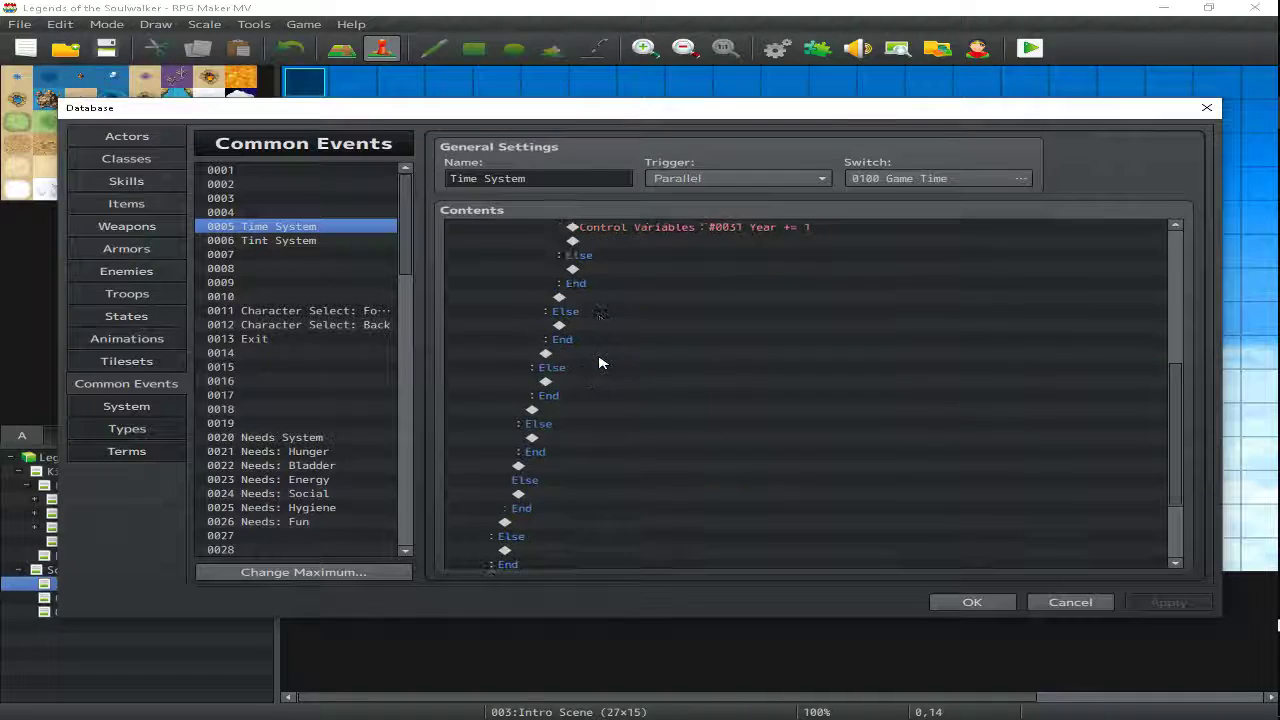
pyautogui.scroll(-5, 590, 390)
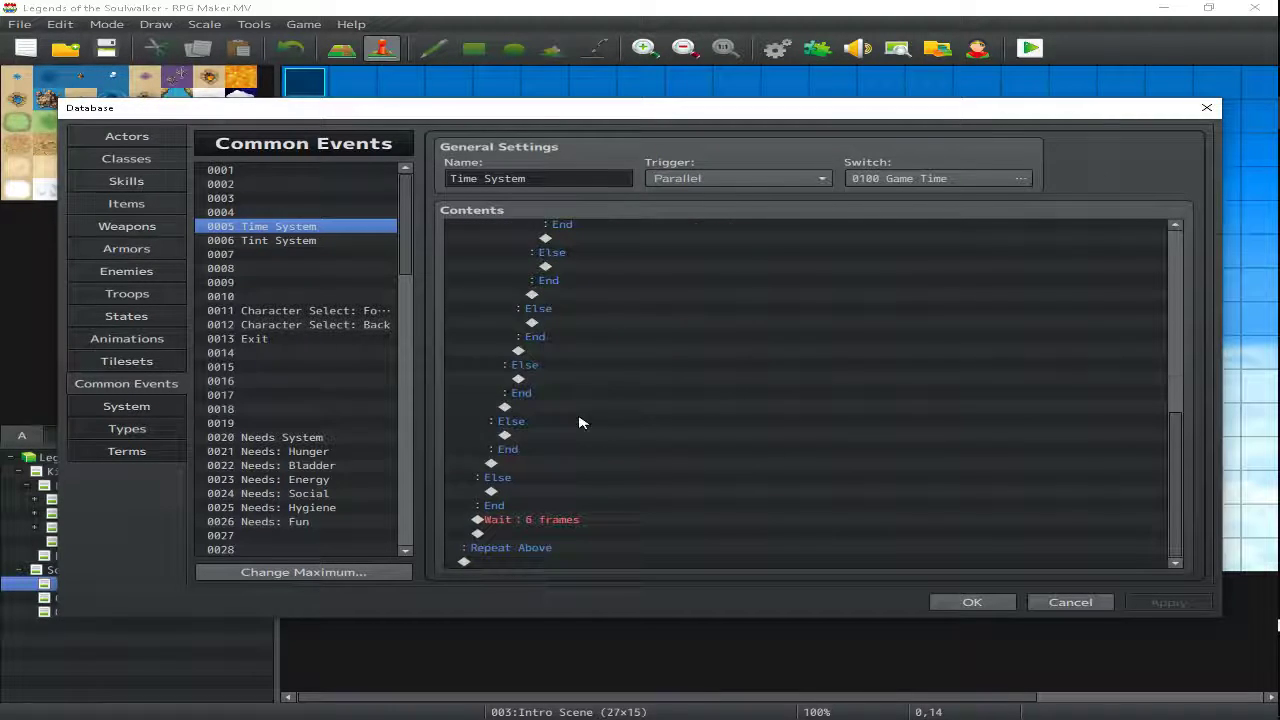
pyautogui.scroll(6, 580, 400)
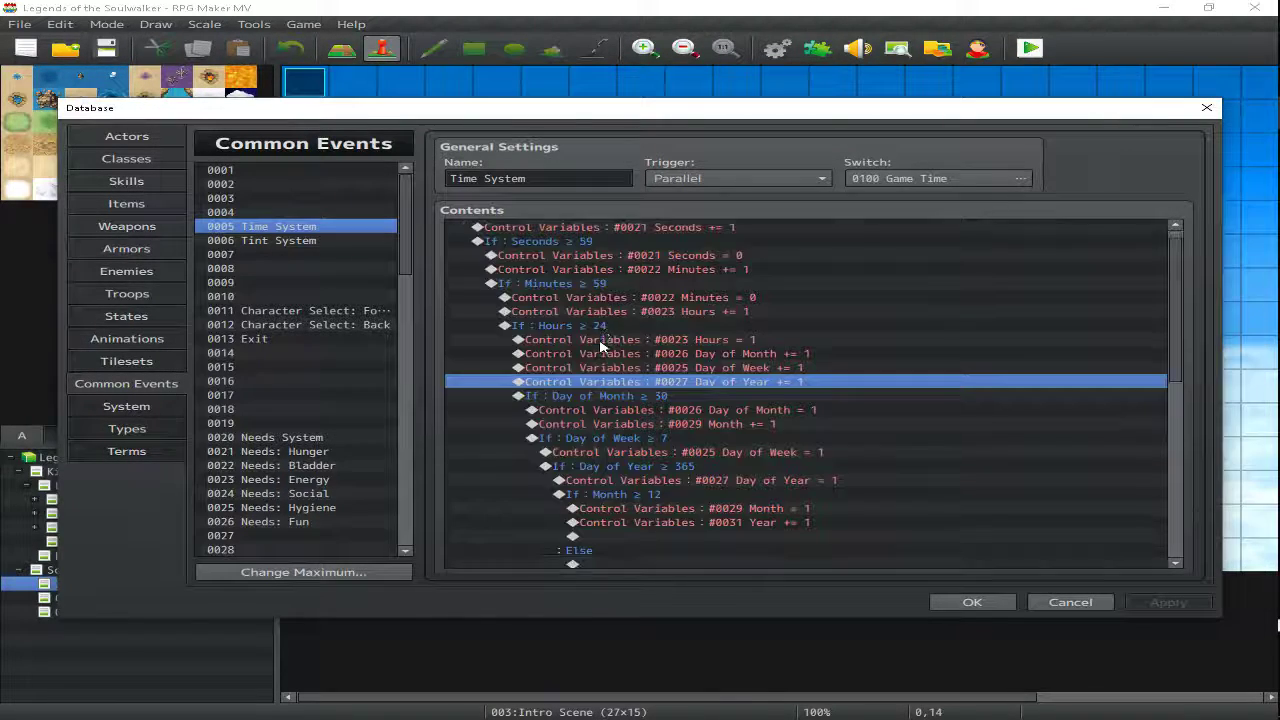
pyautogui.scroll(4, 601, 345)
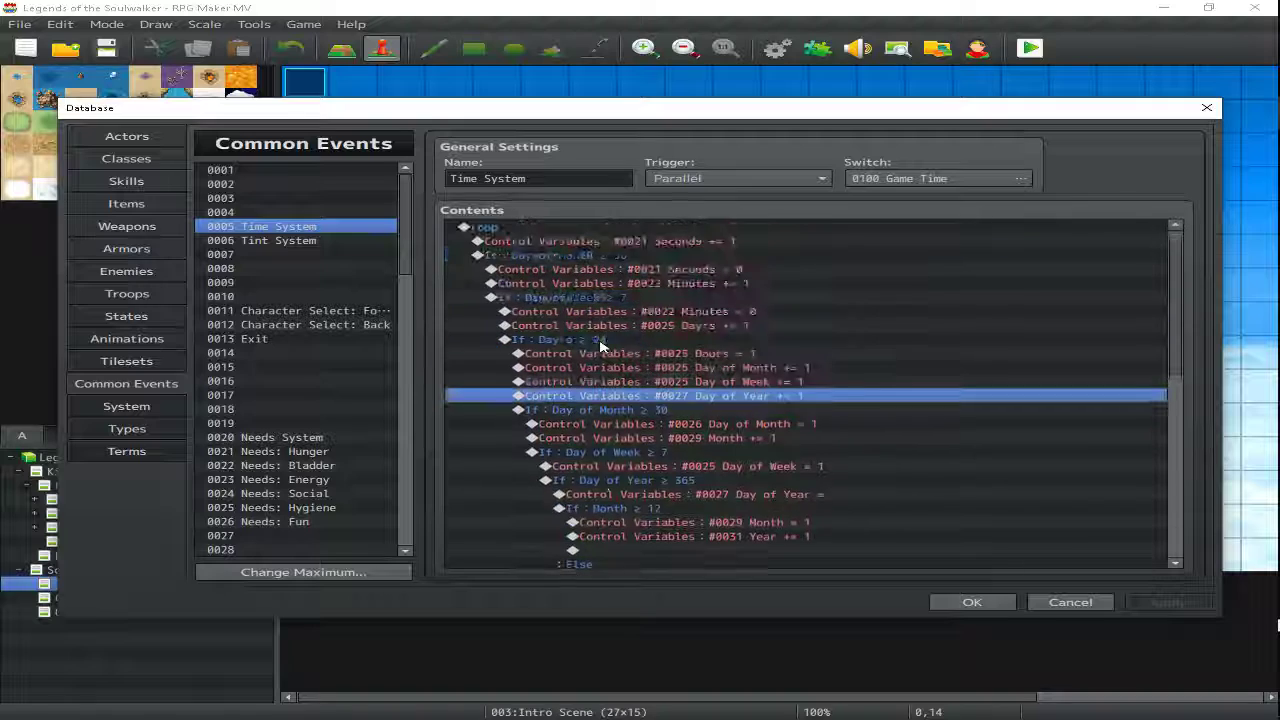
# Scroll through the Tint System's hourly branches, then return to Tint System after checking Time System.
pyautogui.click(292, 241)
pyautogui.scroll(-10, 558, 289)
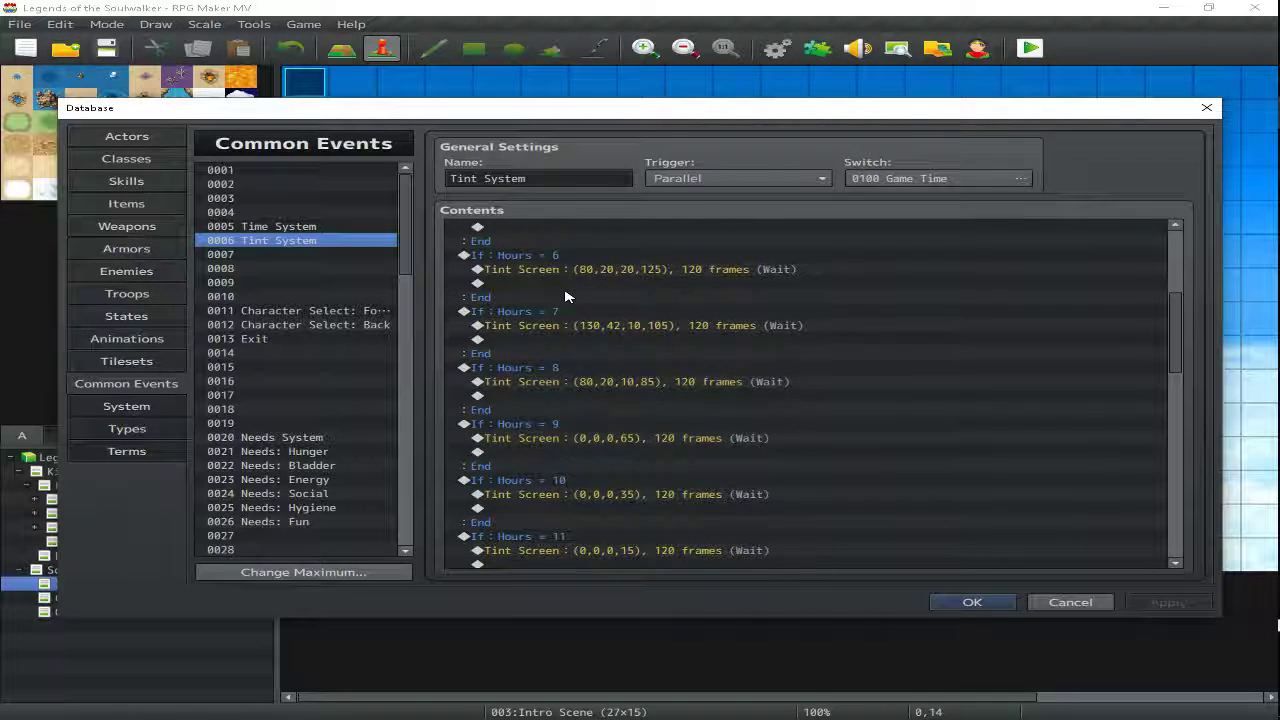
pyautogui.scroll(10, 558, 289)
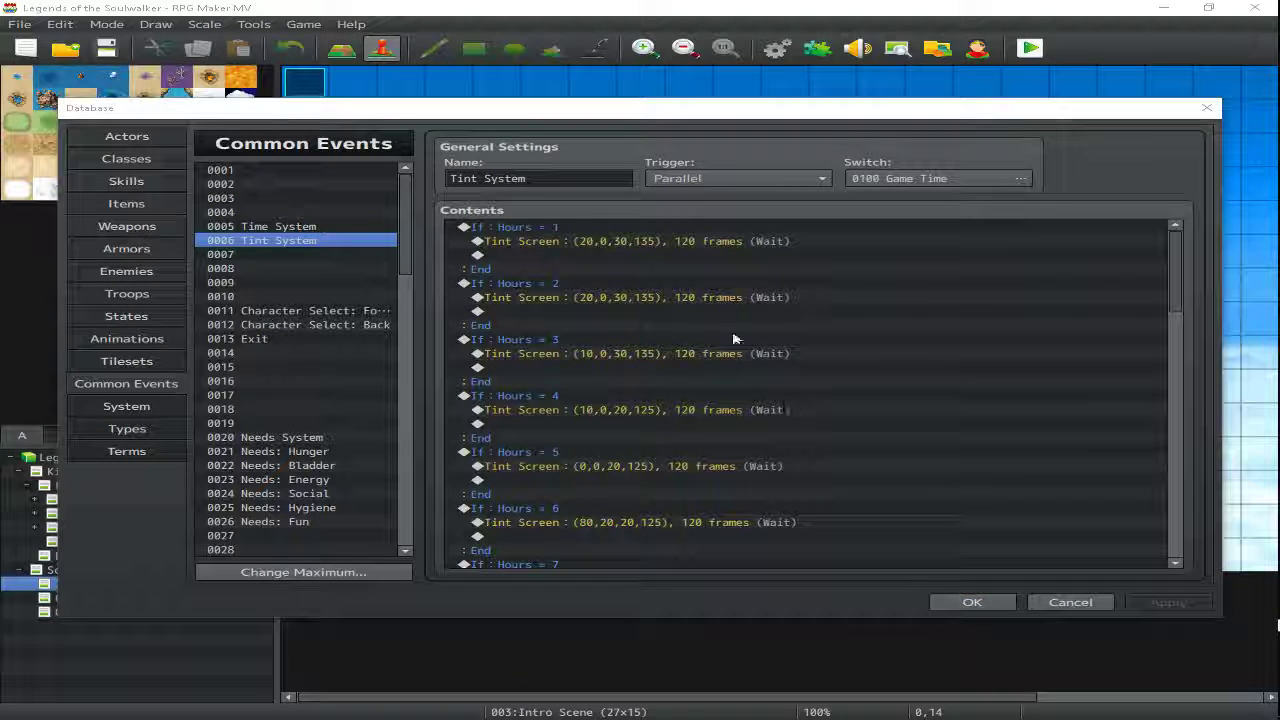
pyautogui.scroll(-20, 600, 267)
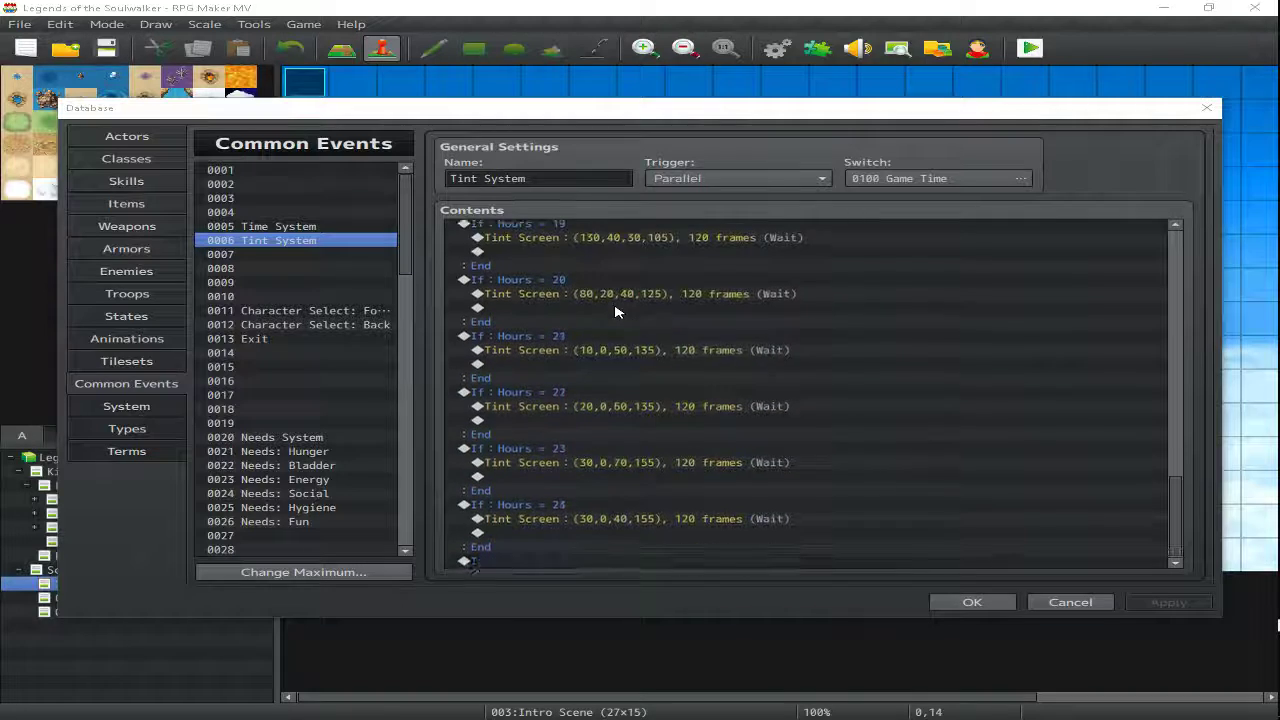
pyautogui.scroll(6, 613, 309)
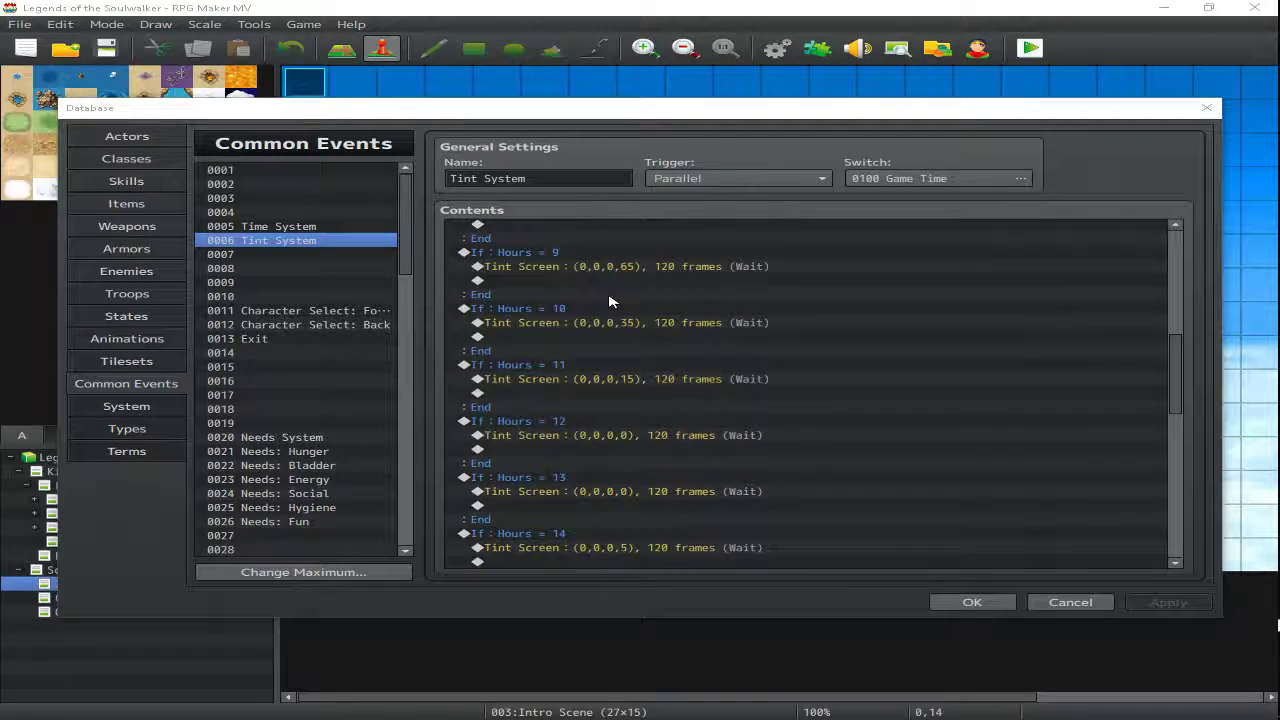
pyautogui.scroll(8, 609, 301)
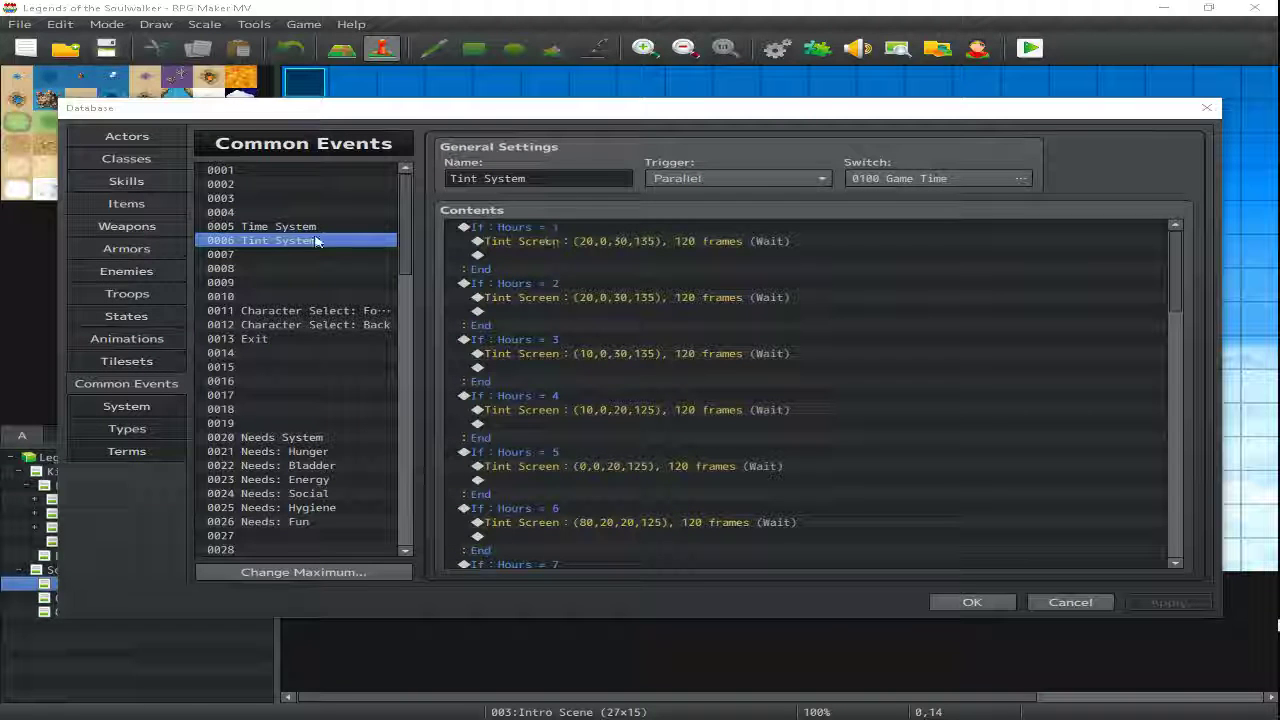
pyautogui.click(252, 228)
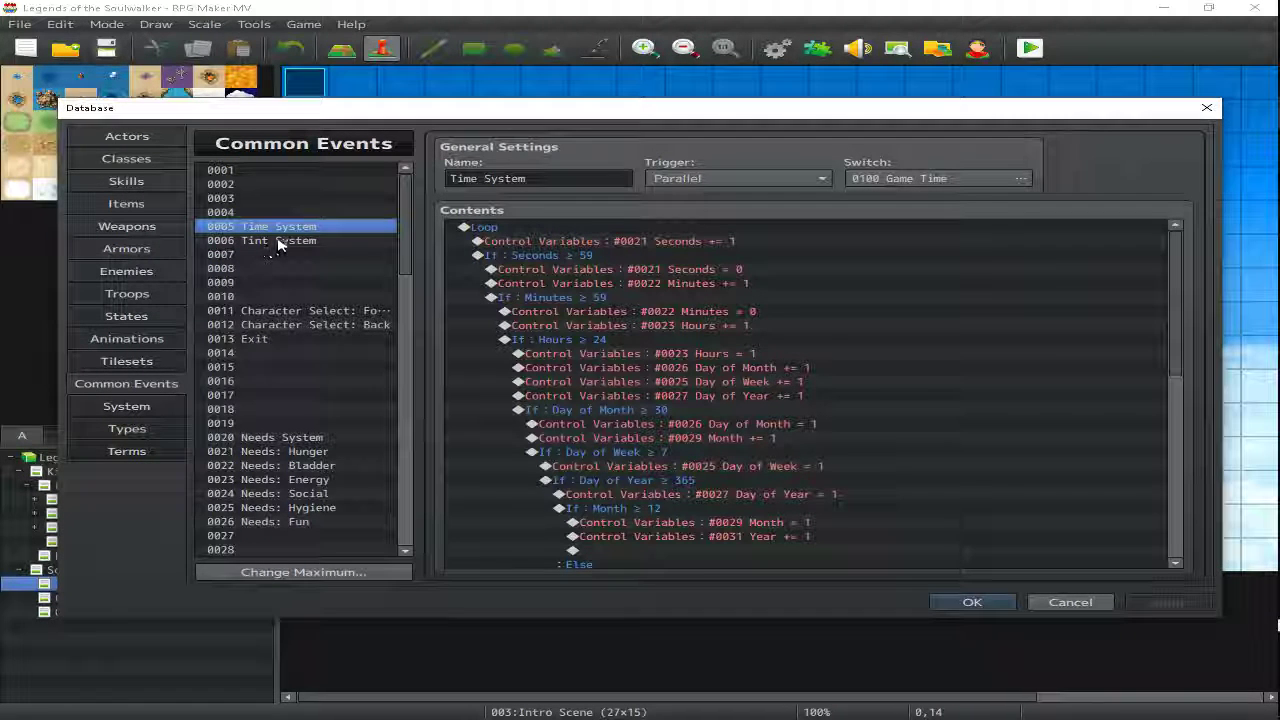
pyautogui.click(280, 242)
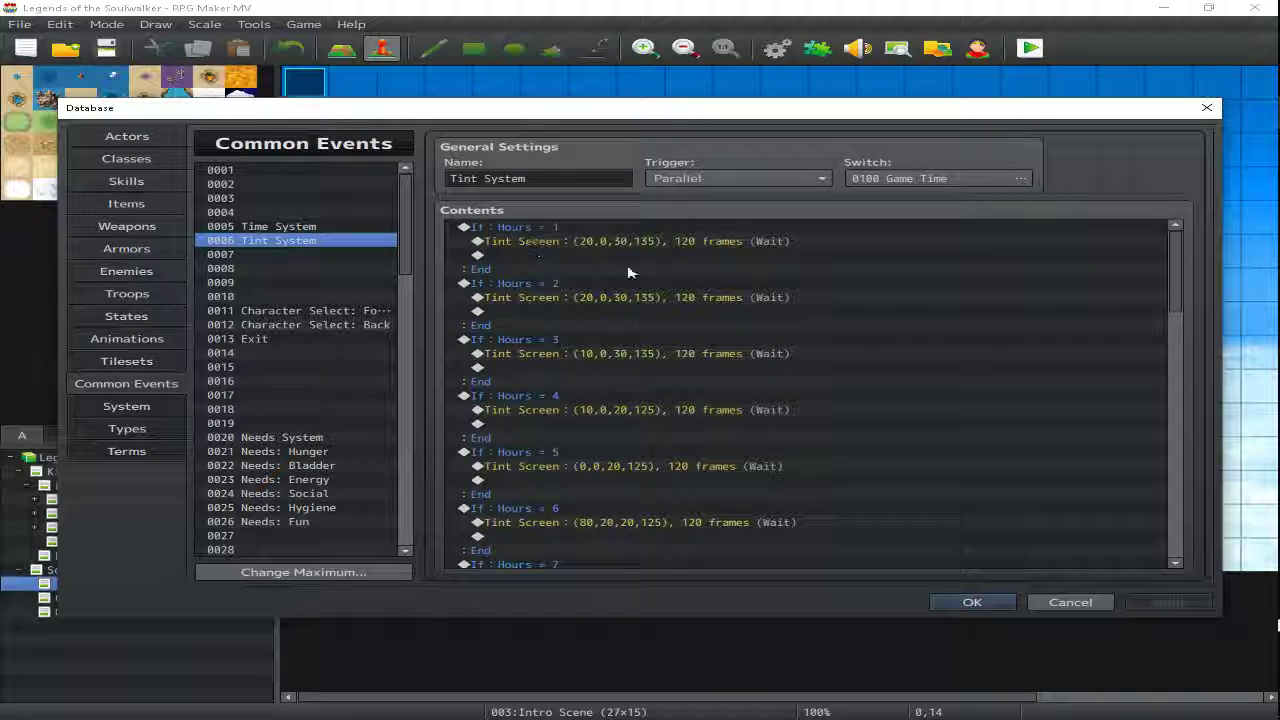
# Switch to the playtest, dismiss the Core Editor dialog and start a New Game.
pyautogui.hotkey('alt', 'Tab')
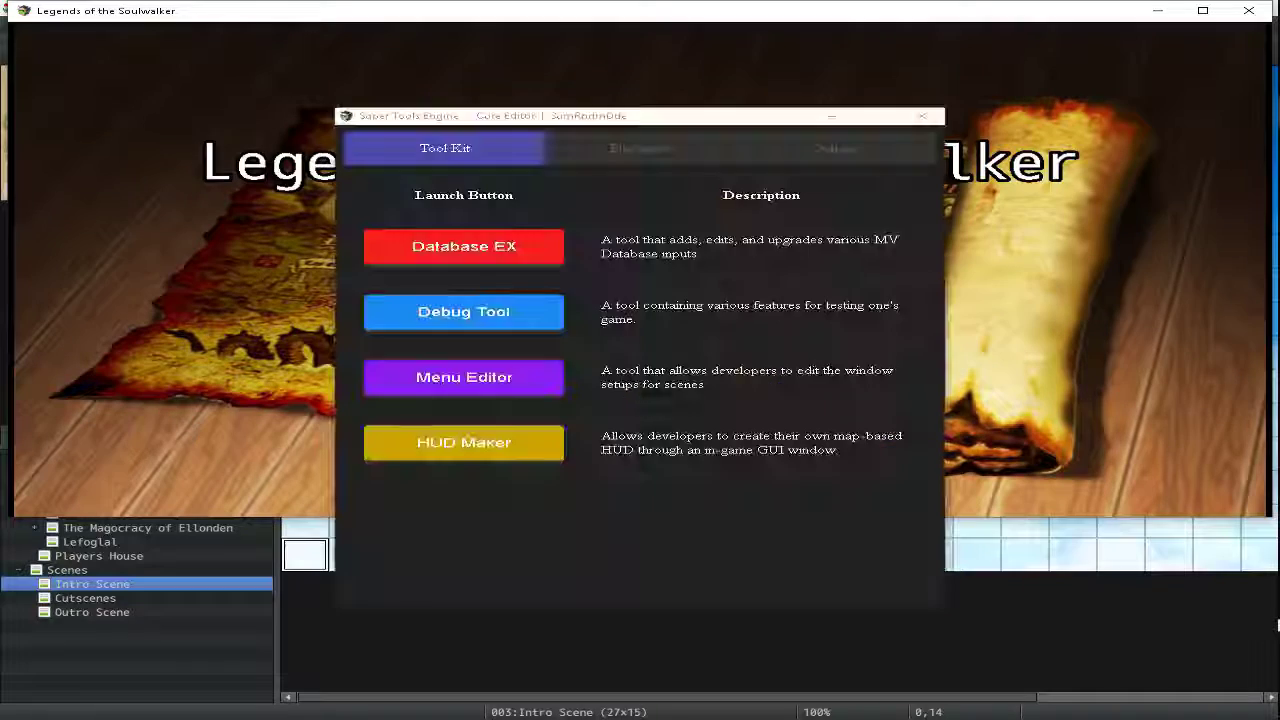
pyautogui.press('Escape')
pyautogui.click(612, 380)
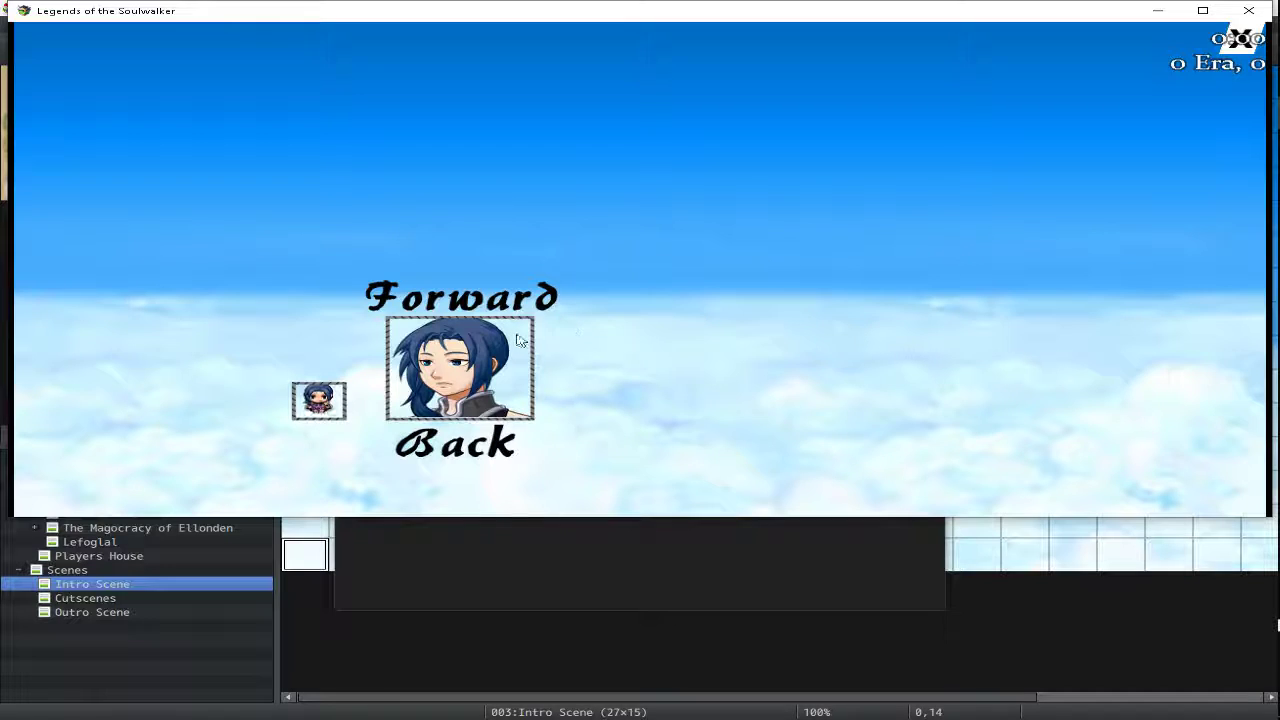
# Cycle through the playable characters, confirm one, then restart to the title screen.
pyautogui.click(468, 298)
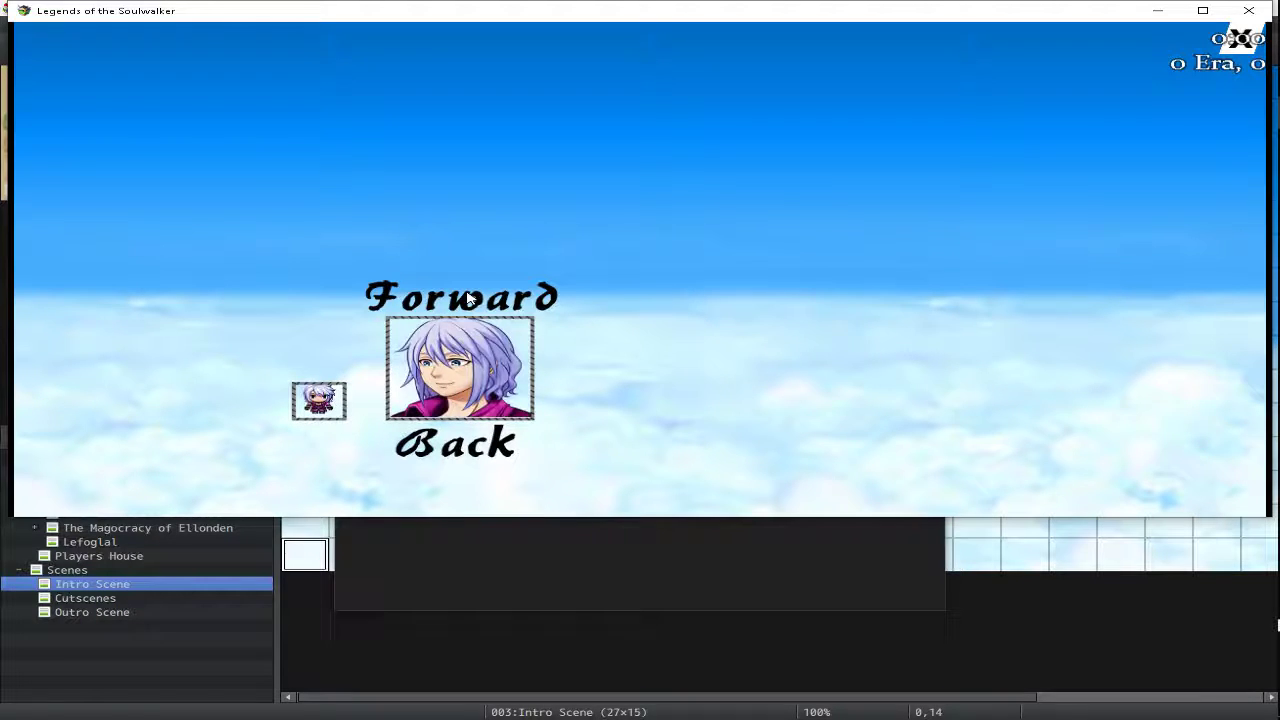
pyautogui.click(472, 298)
pyautogui.click(478, 298)
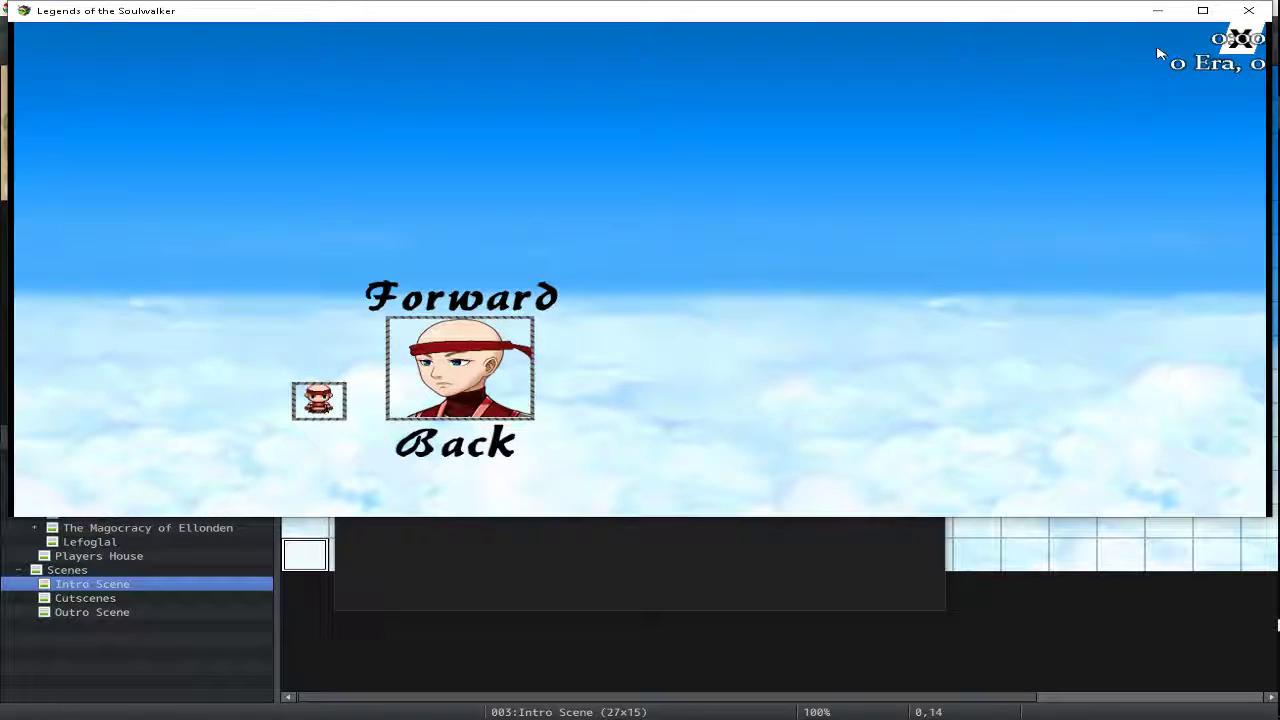
pyautogui.click(1238, 40)
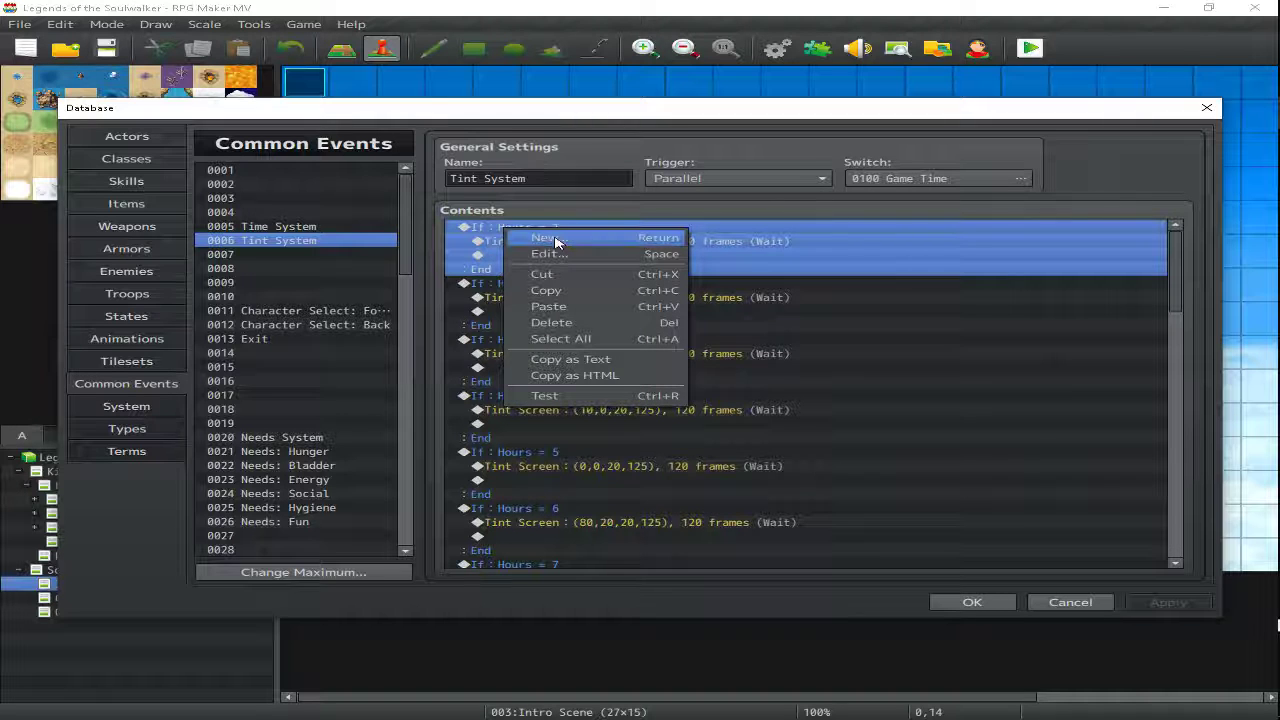
pyautogui.press('Escape')
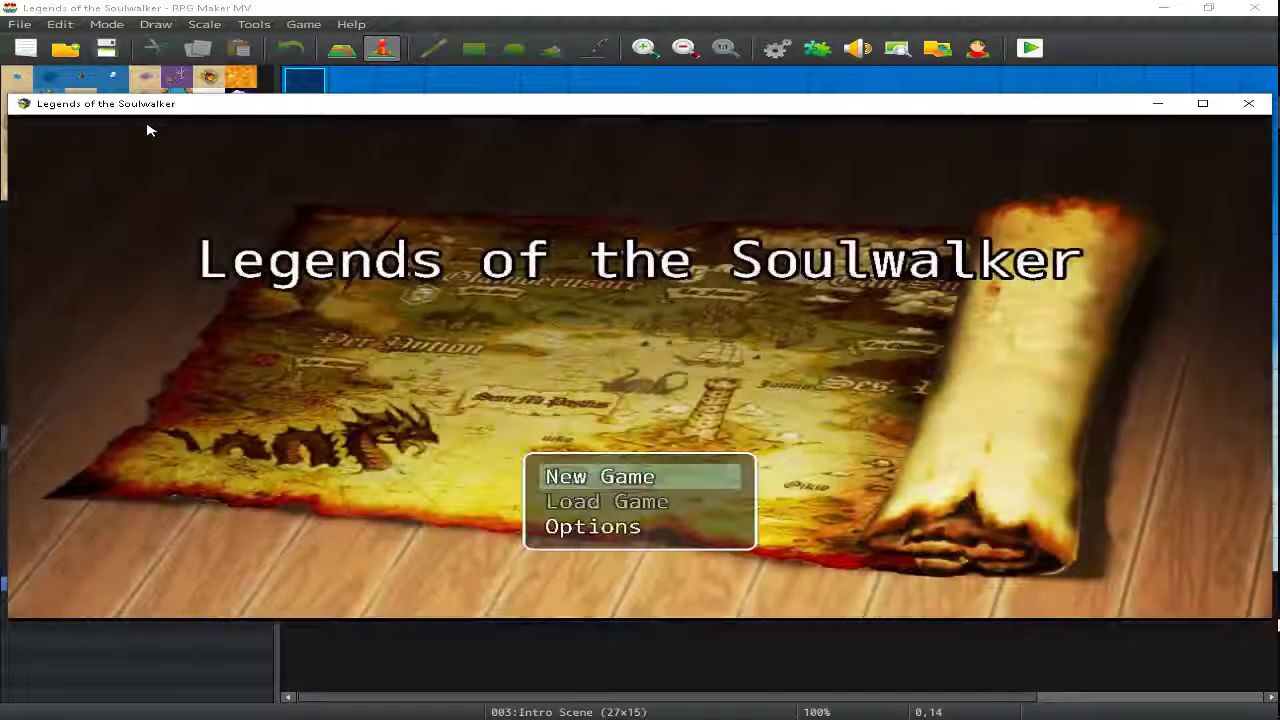
# Start a new game and settle on the red-headband character after cycling the roster.
pyautogui.press('Return')
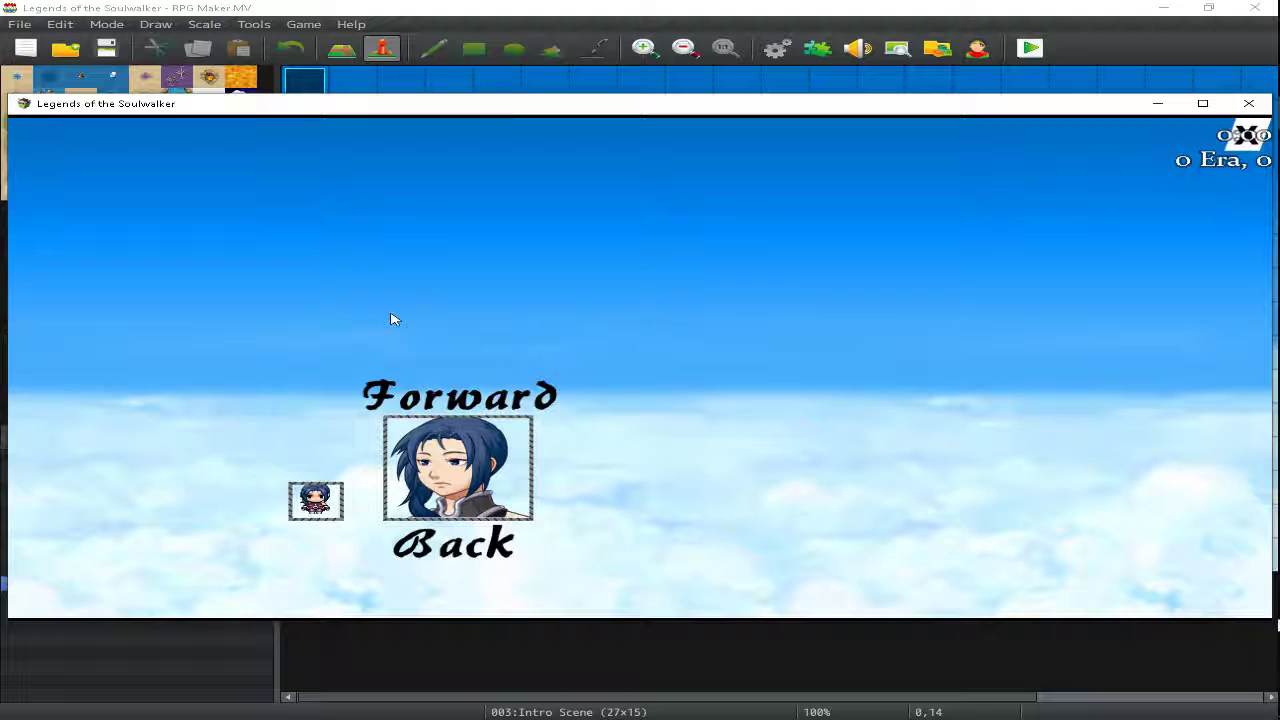
pyautogui.click(480, 394)
pyautogui.click(479, 395)
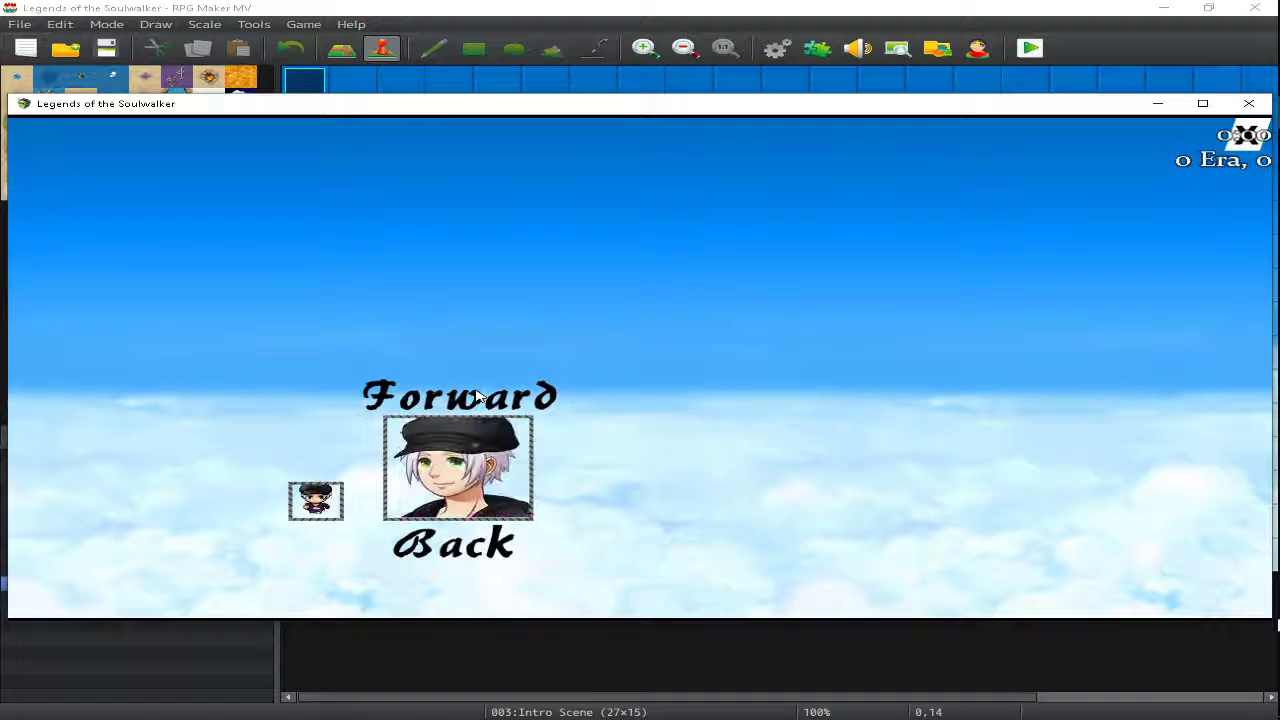
pyautogui.click(478, 396)
pyautogui.click(478, 396)
pyautogui.click(465, 546)
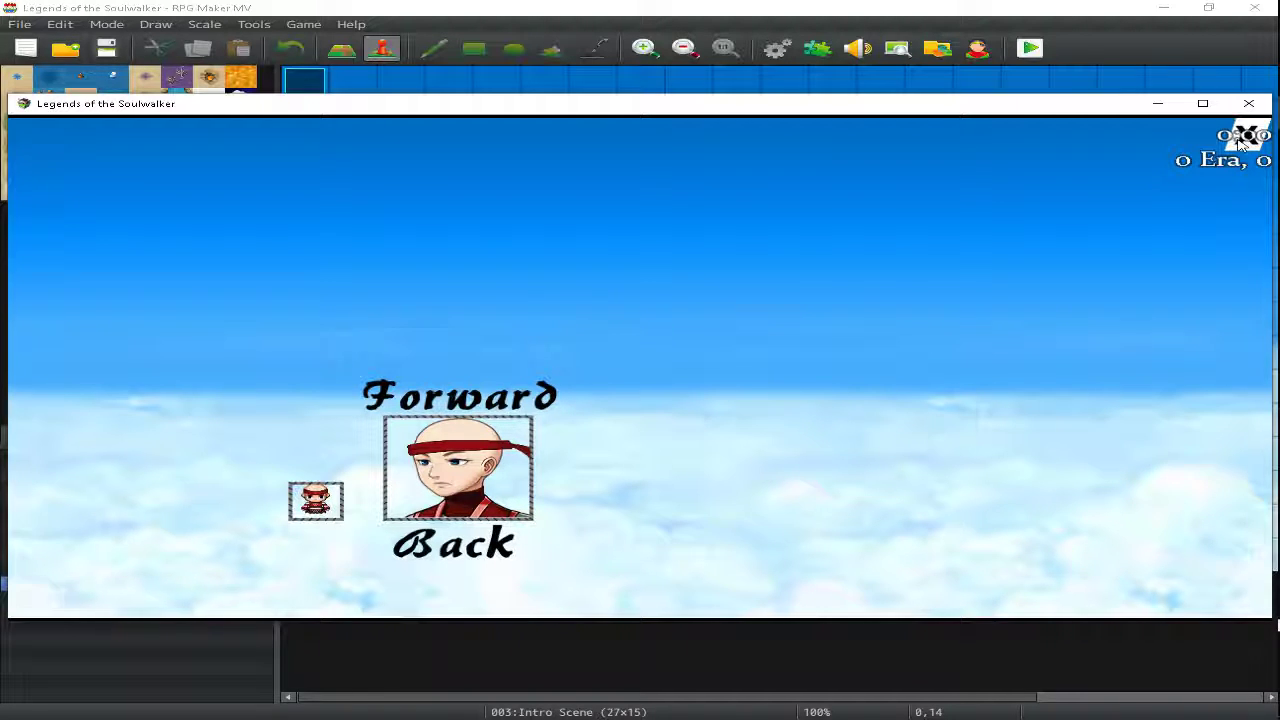
# Inspect the HUD element list in the HUD editor, then close the editor tools.
pyautogui.press('F12')
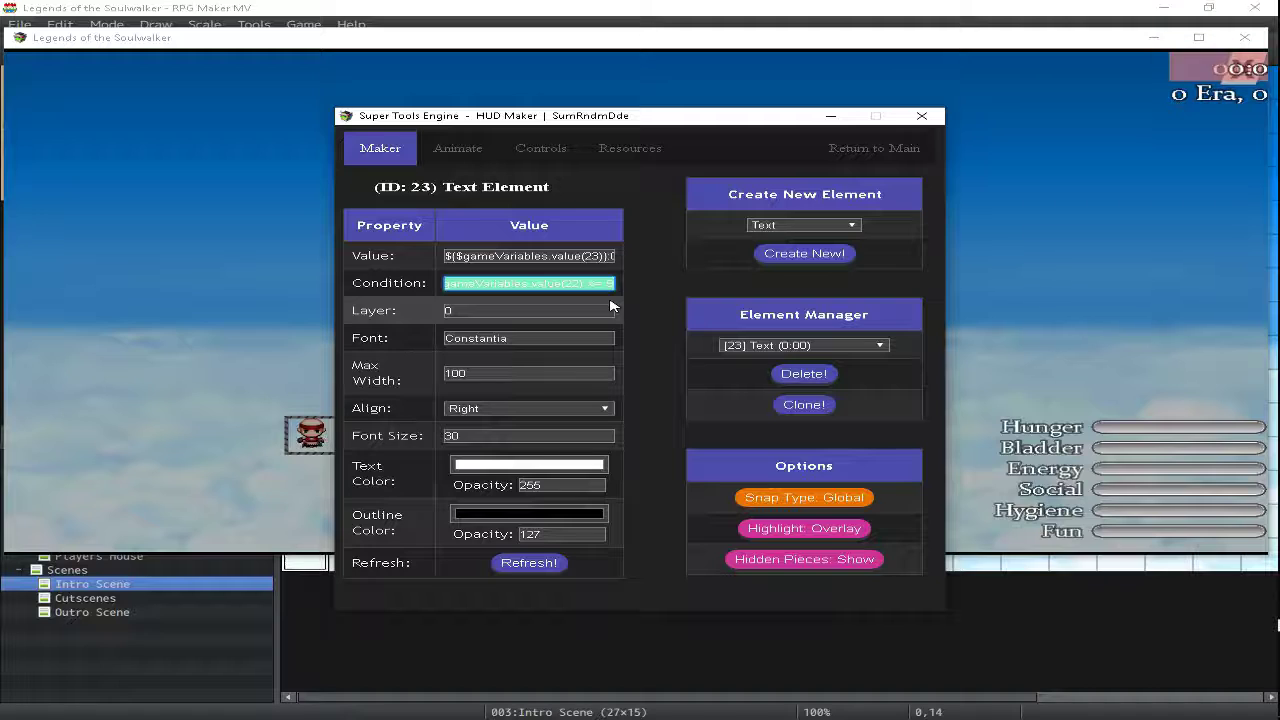
pyautogui.click(803, 345)
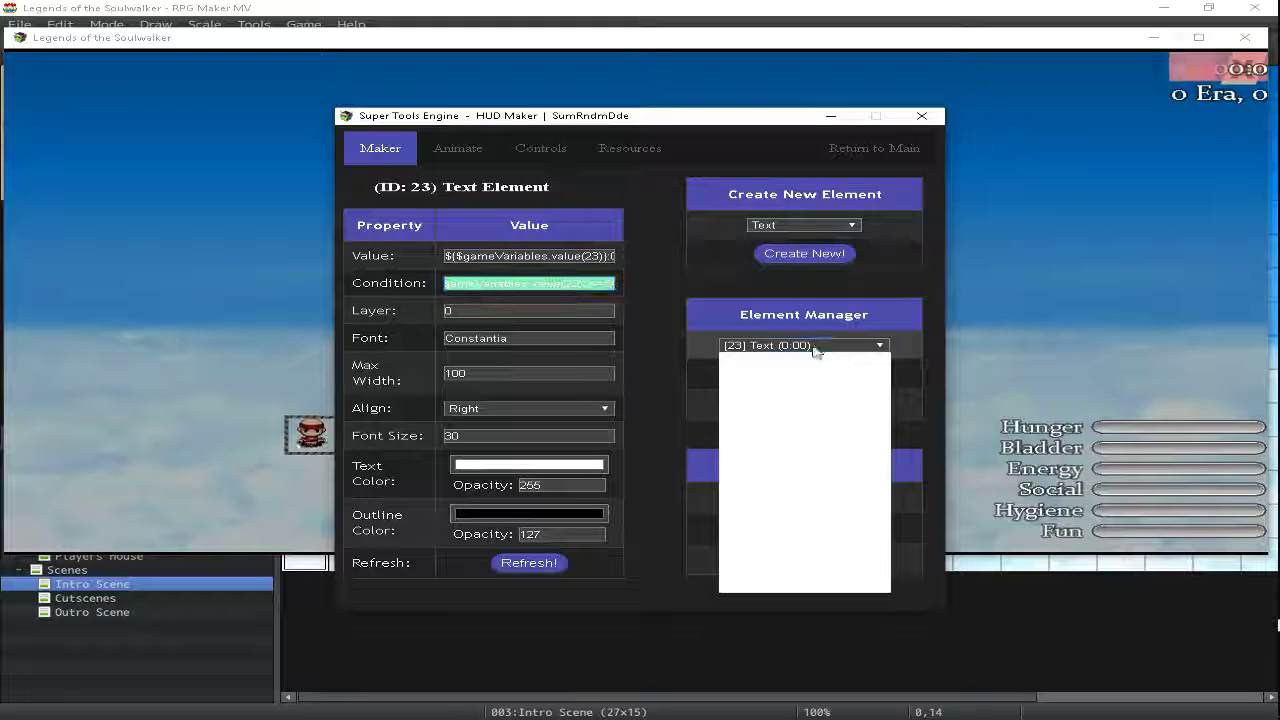
pyautogui.click(668, 295)
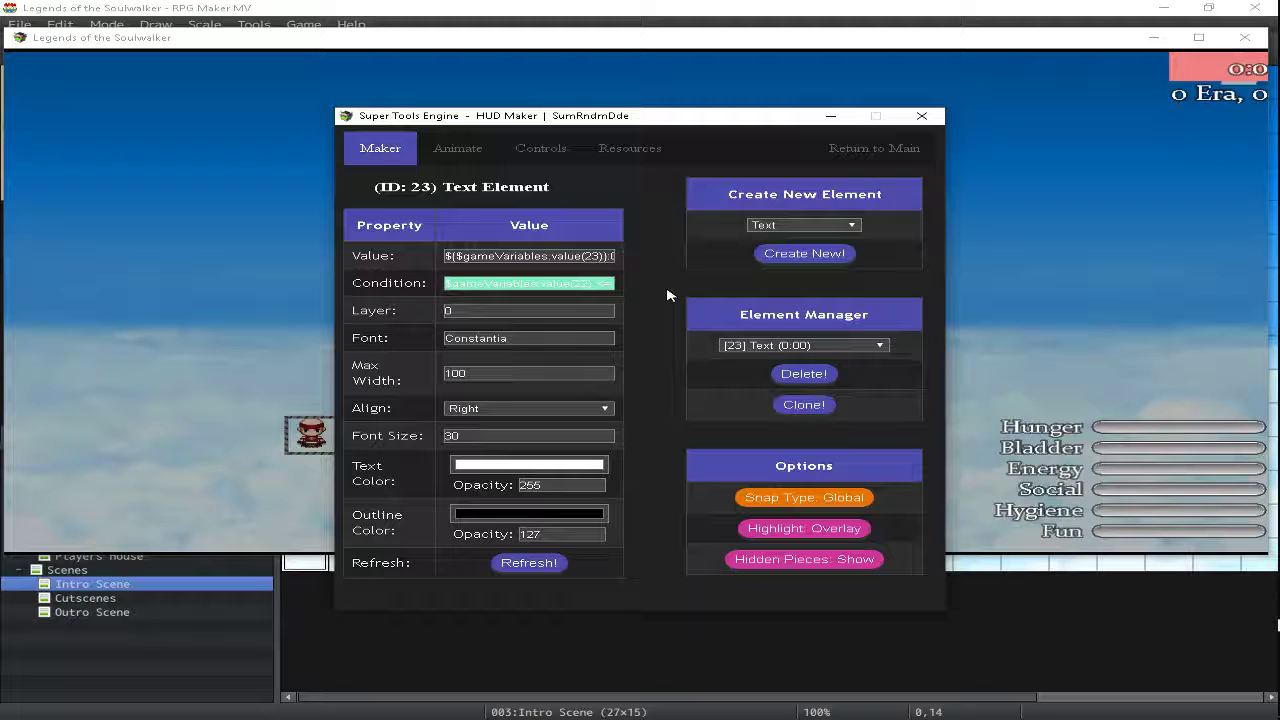
pyautogui.click(874, 148)
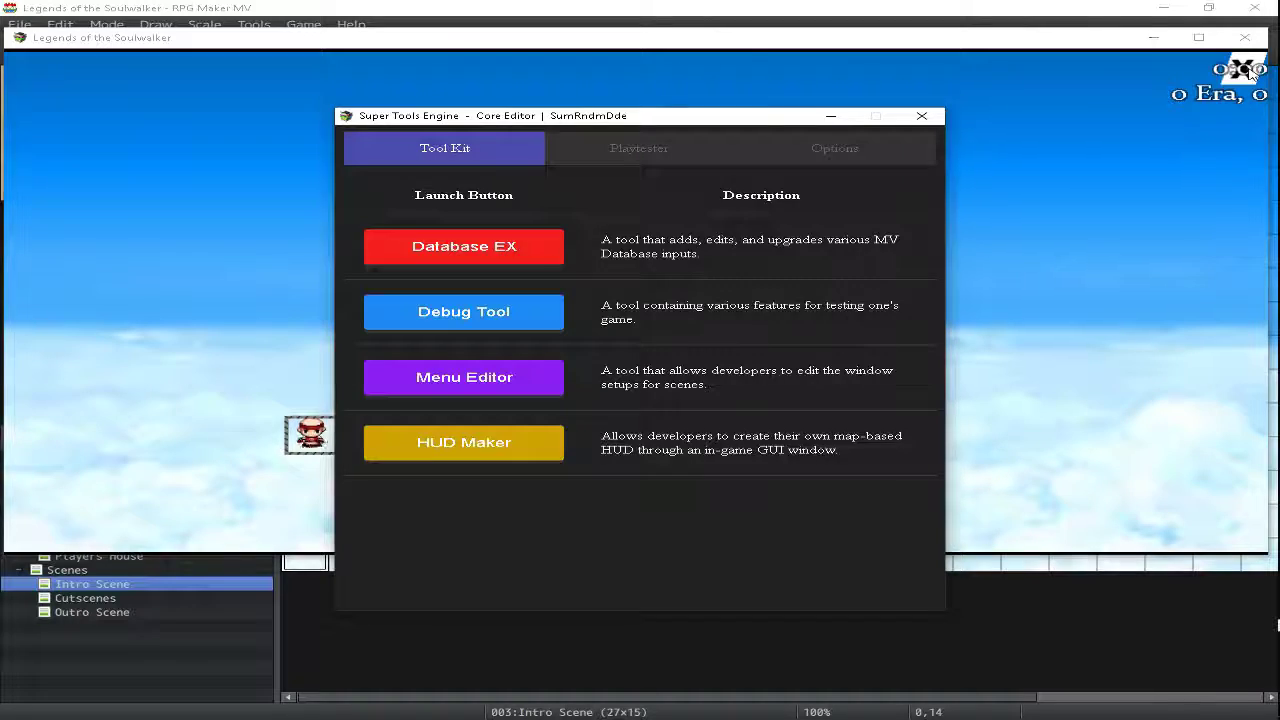
pyautogui.click(921, 118)
# Inspect the Time System event down to its Wait : 6 frames command, then close the database.
pyautogui.press('Down')
pyautogui.press('Down')
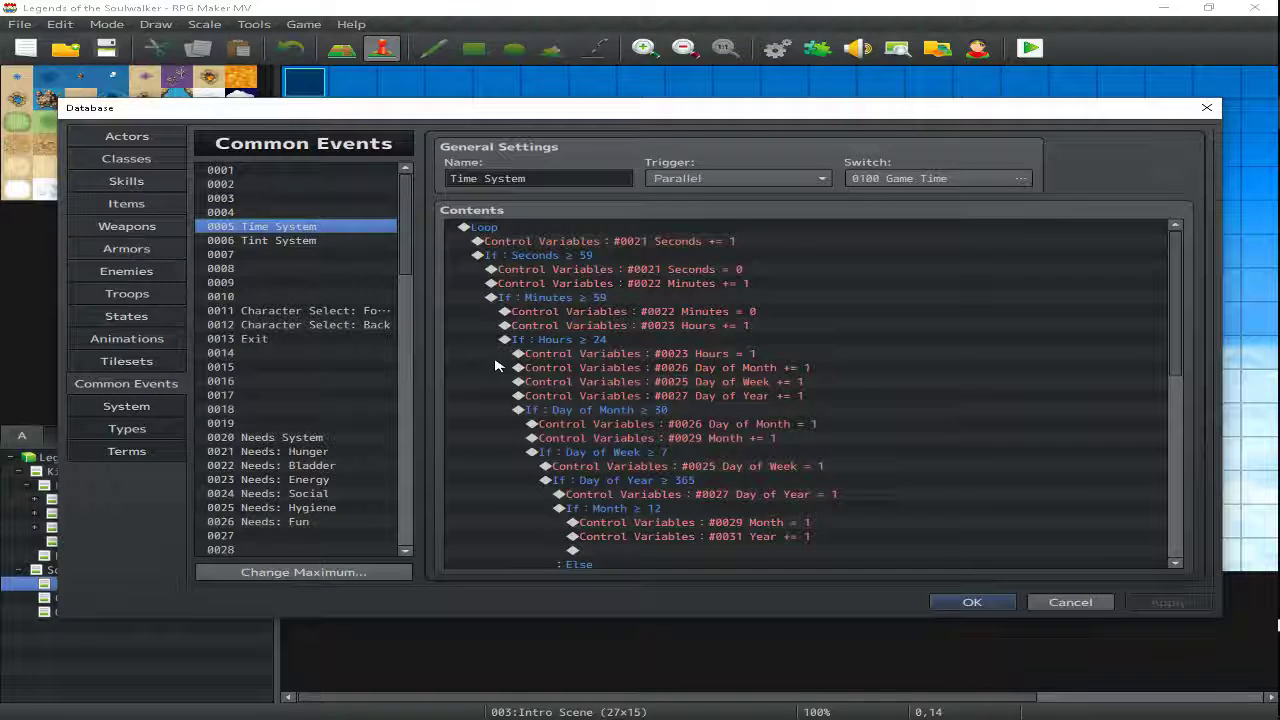
pyautogui.scroll(-5, 620, 398)
pyautogui.scroll(-5, 620, 398)
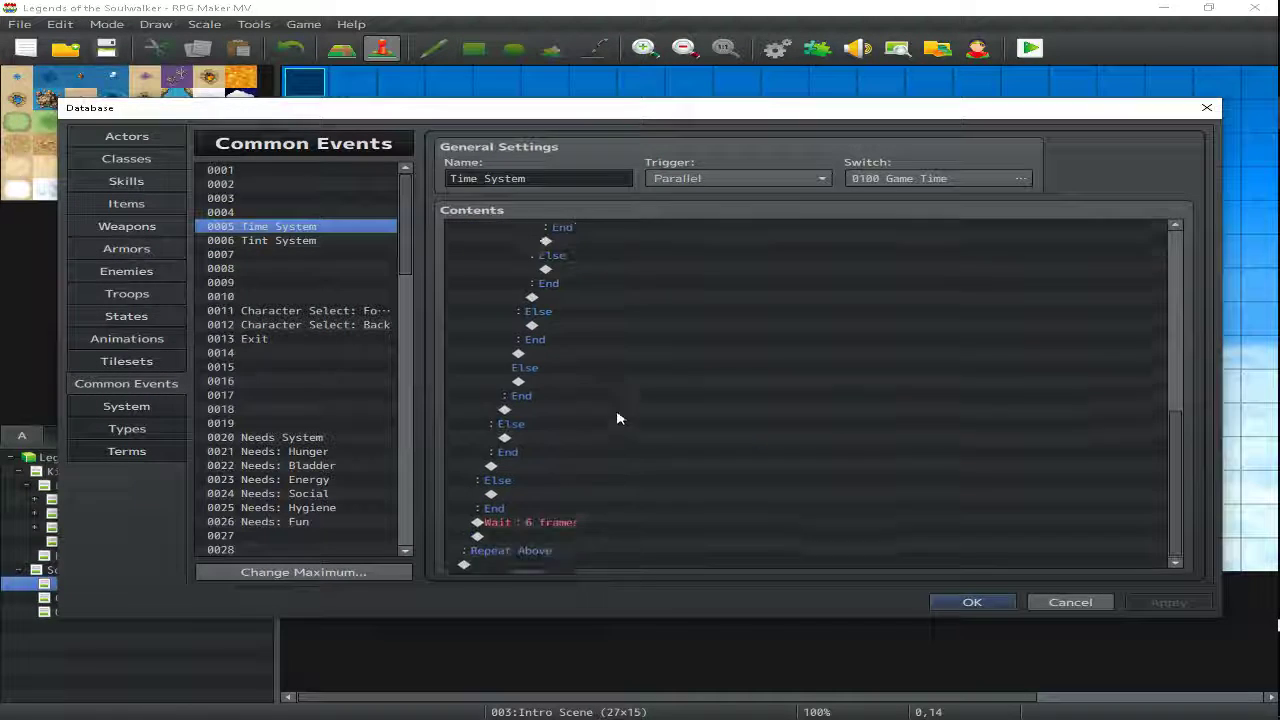
pyautogui.click(585, 517)
pyautogui.doubleClick(585, 517)
pyautogui.press('Escape')
pyautogui.press('Escape')
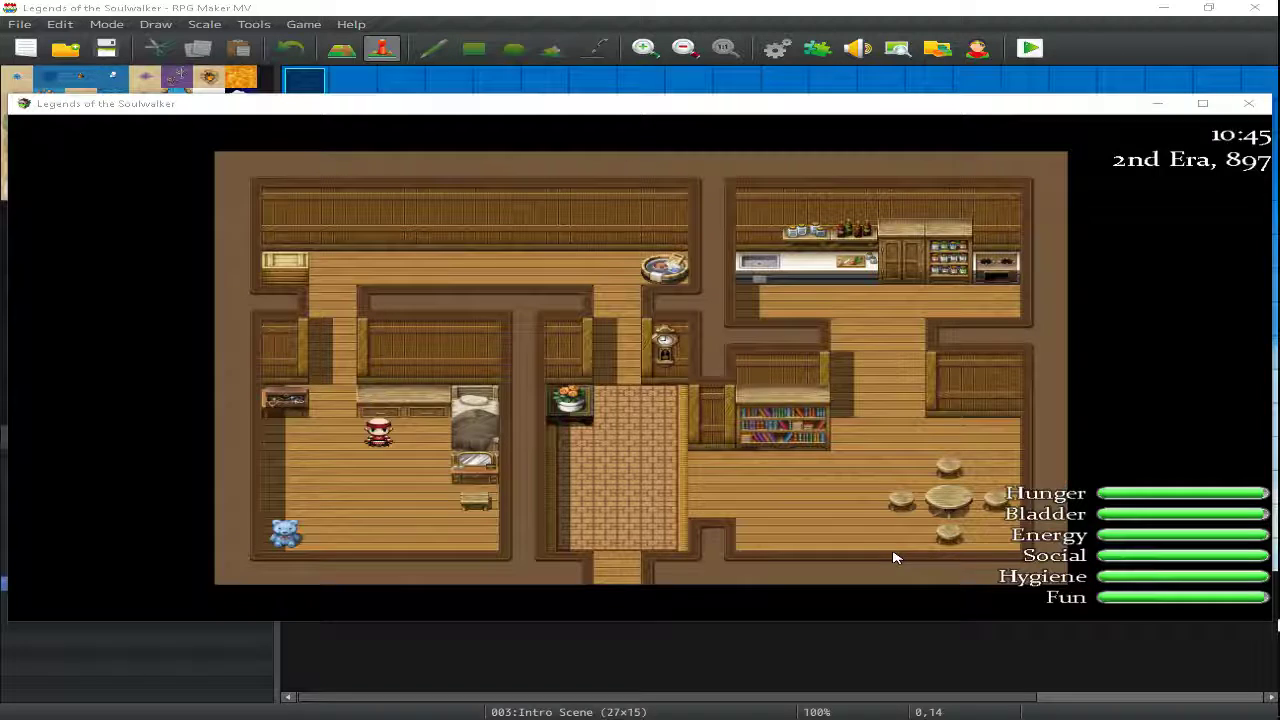
pyautogui.click(1248, 103)
pyautogui.click(708, 374)
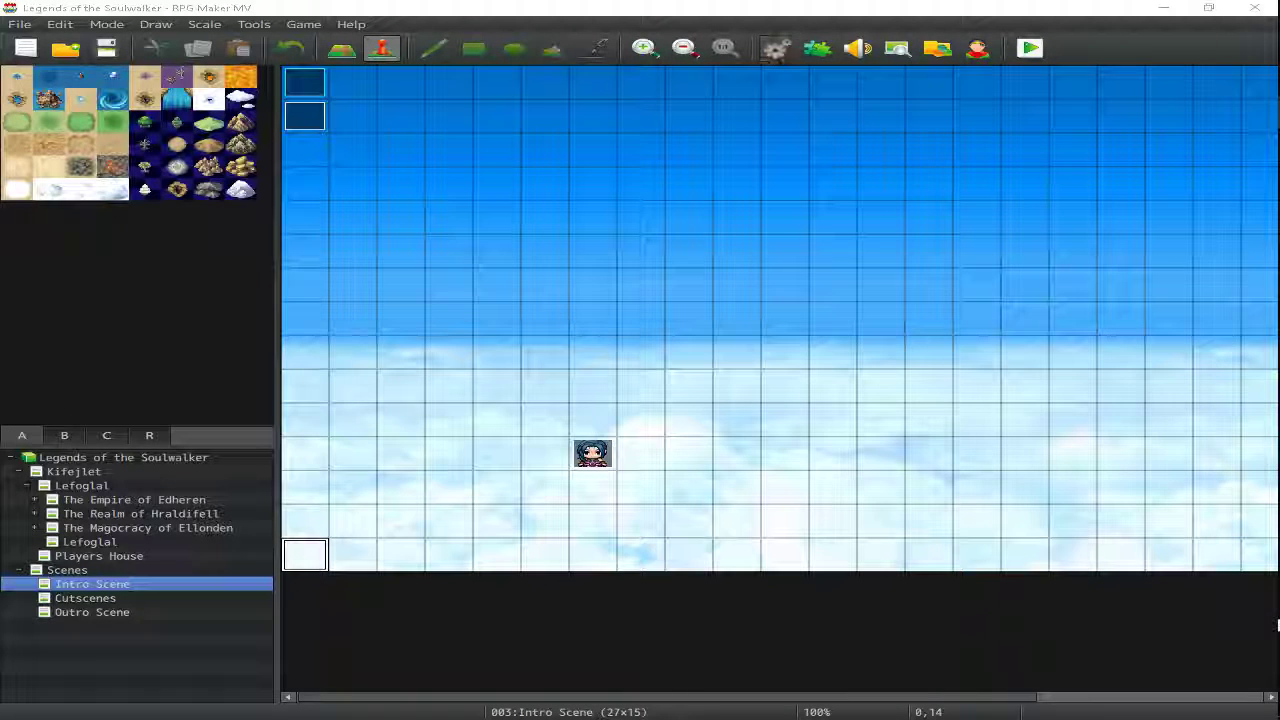
# Give the Tint System's If Hours = 1 condition an Else branch.
pyautogui.click(776, 48)
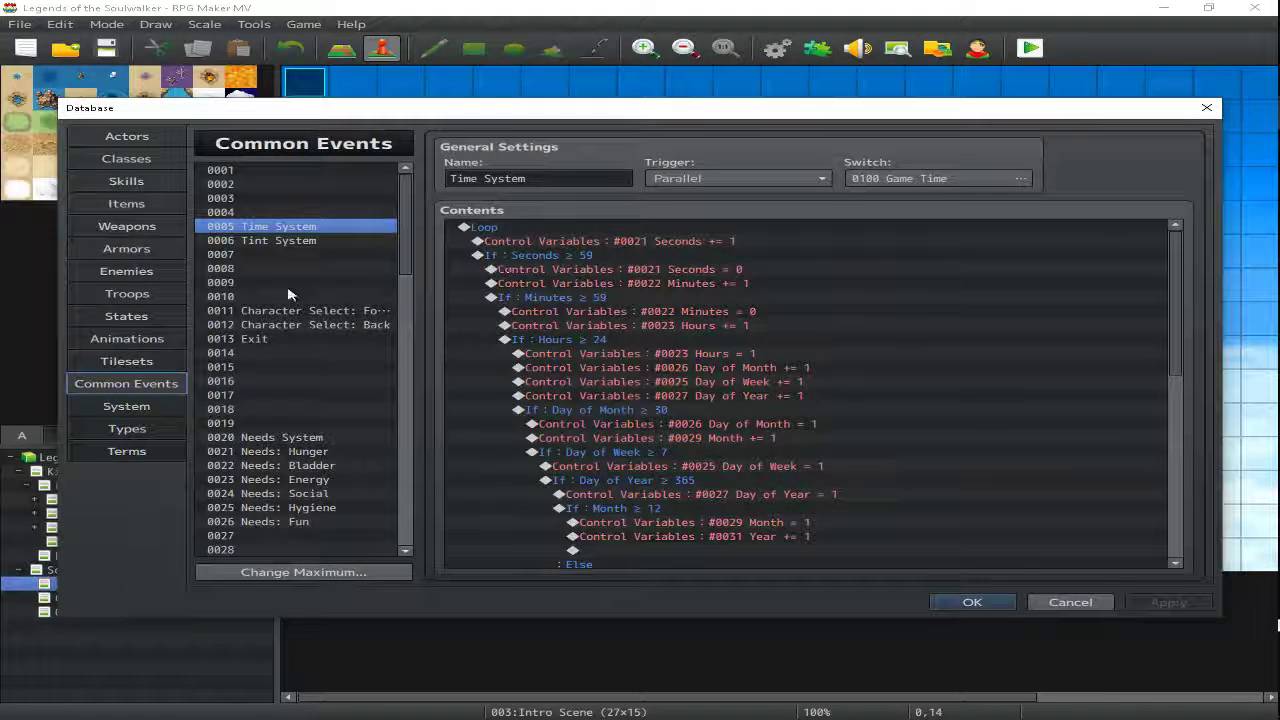
pyautogui.click(278, 241)
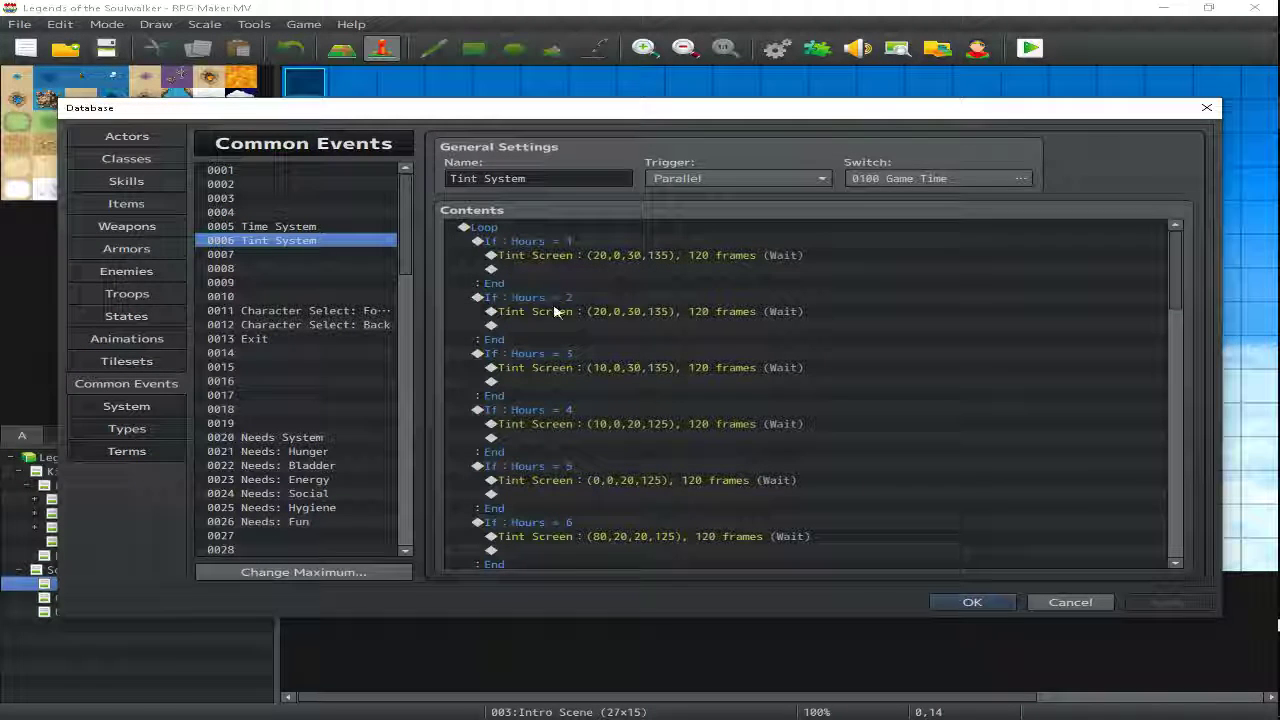
pyautogui.doubleClick(548, 268)
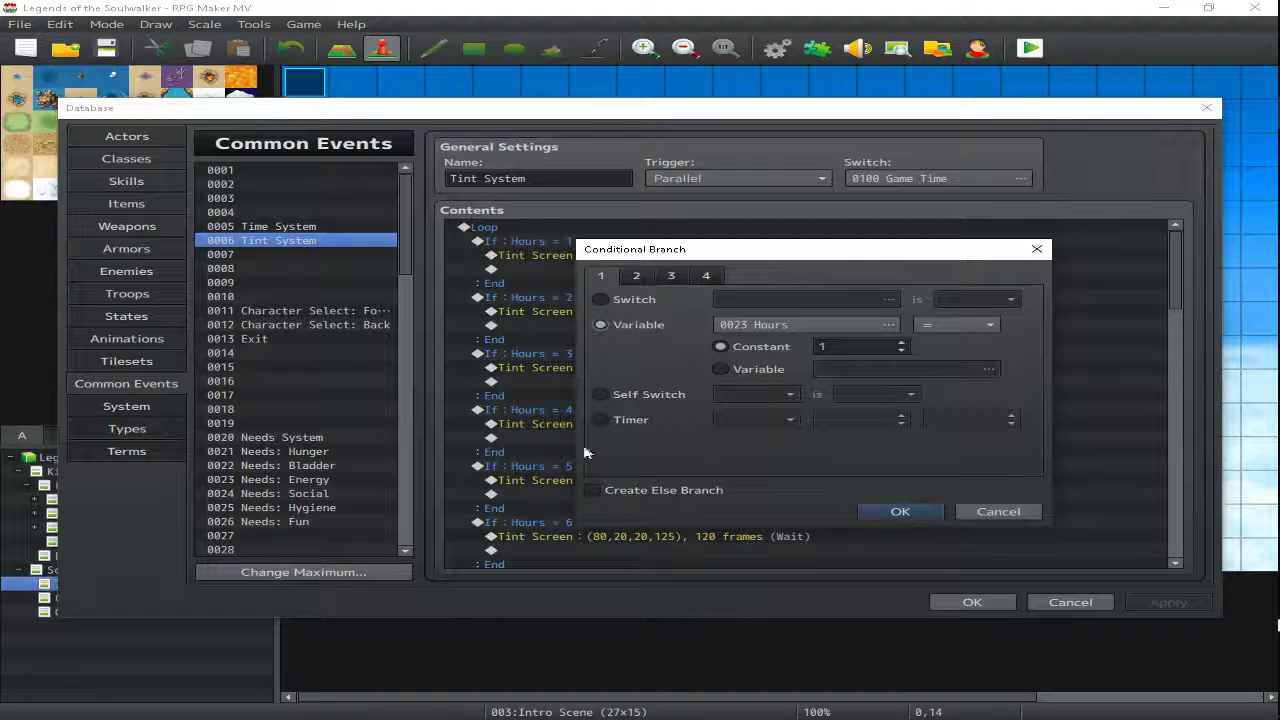
pyautogui.click(614, 495)
pyautogui.click(915, 514)
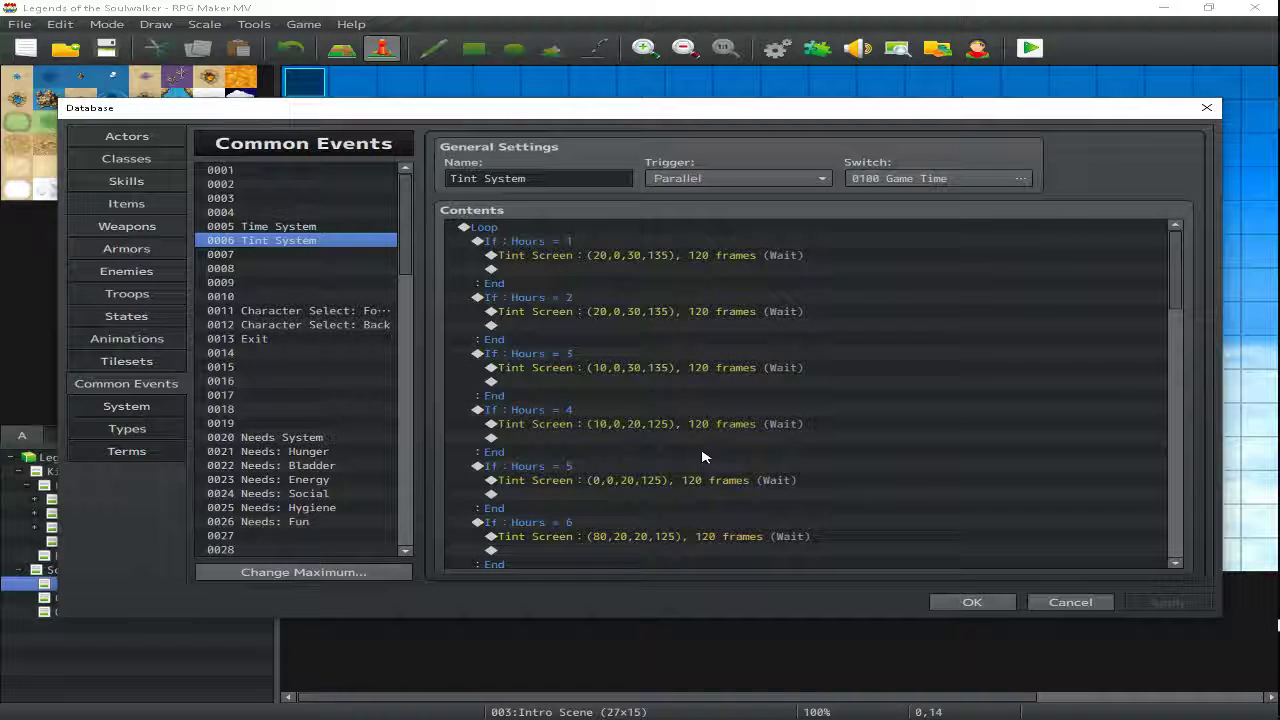
# Copy the Hours = 2 block into the new Else branch and close the database keeping edits.
pyautogui.click(552, 327)
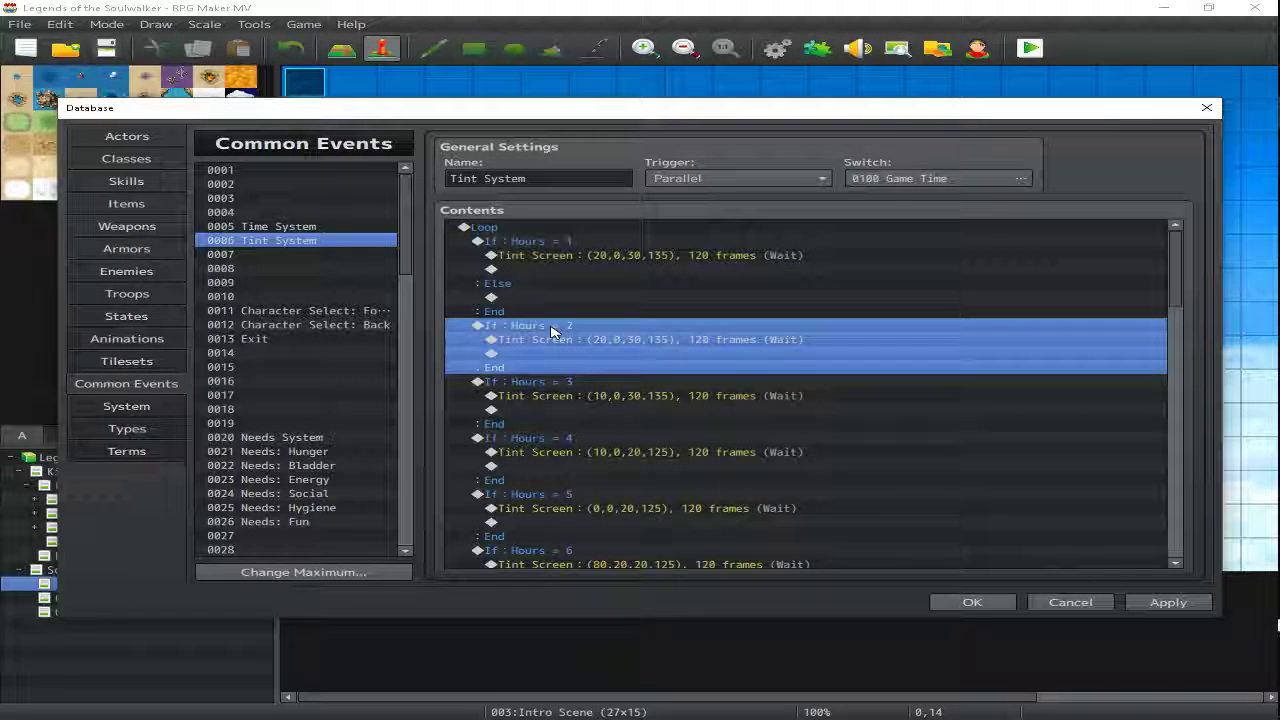
pyautogui.hotkey('ctrl', 'c')
pyautogui.click(533, 297)
pyautogui.hotkey('ctrl', 'v')
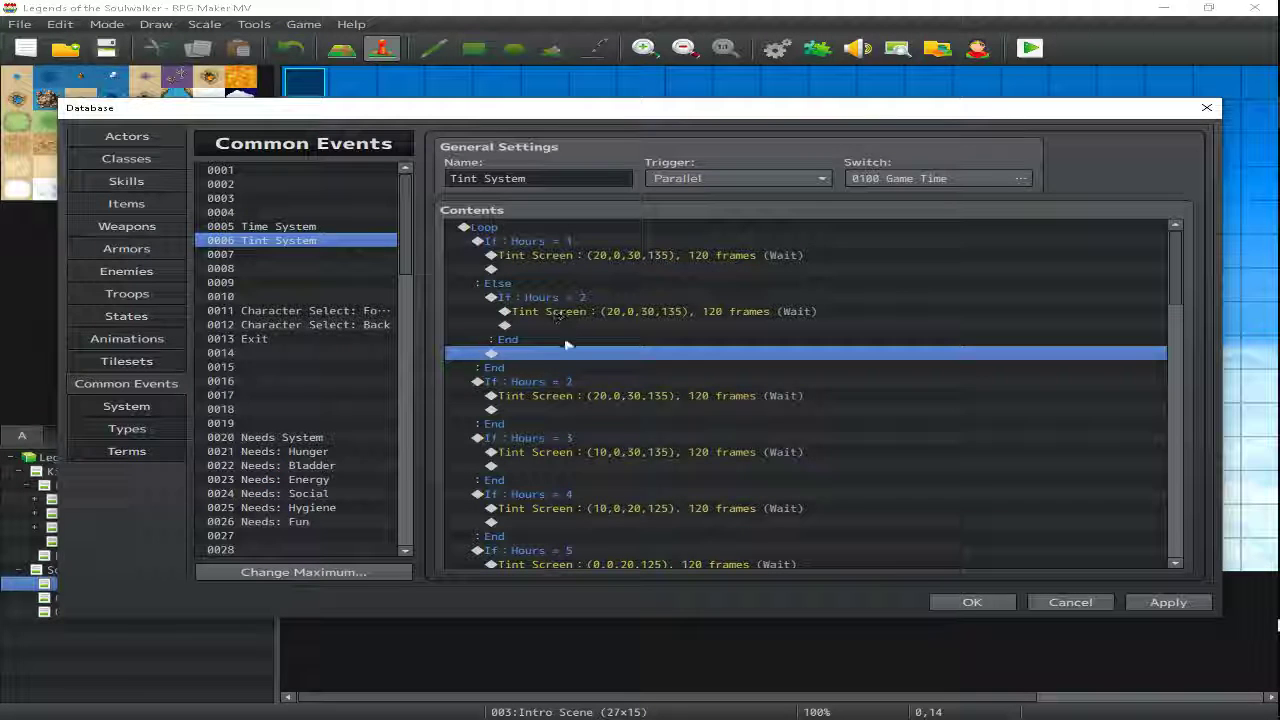
pyautogui.click(553, 381)
pyautogui.press('Return')
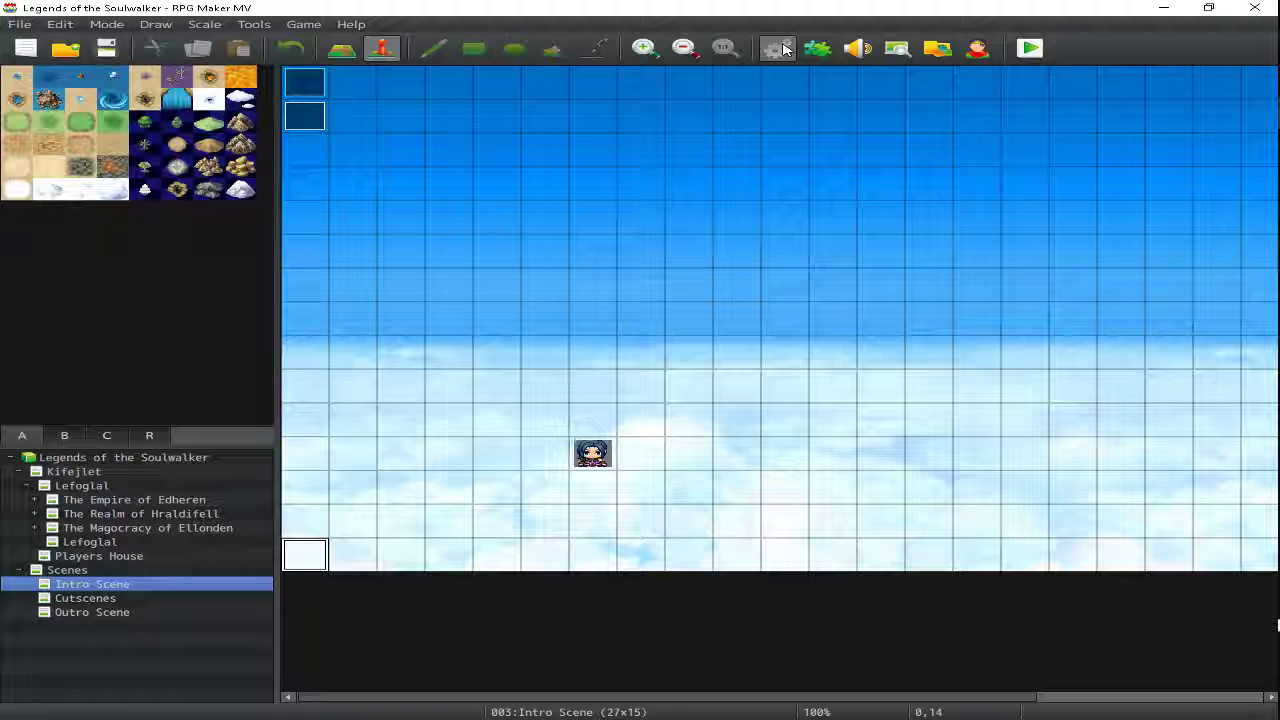
# Save, then change the Exit event's Control Variables #0023 Hours constant from 9 to 20.
pyautogui.click(106, 48)
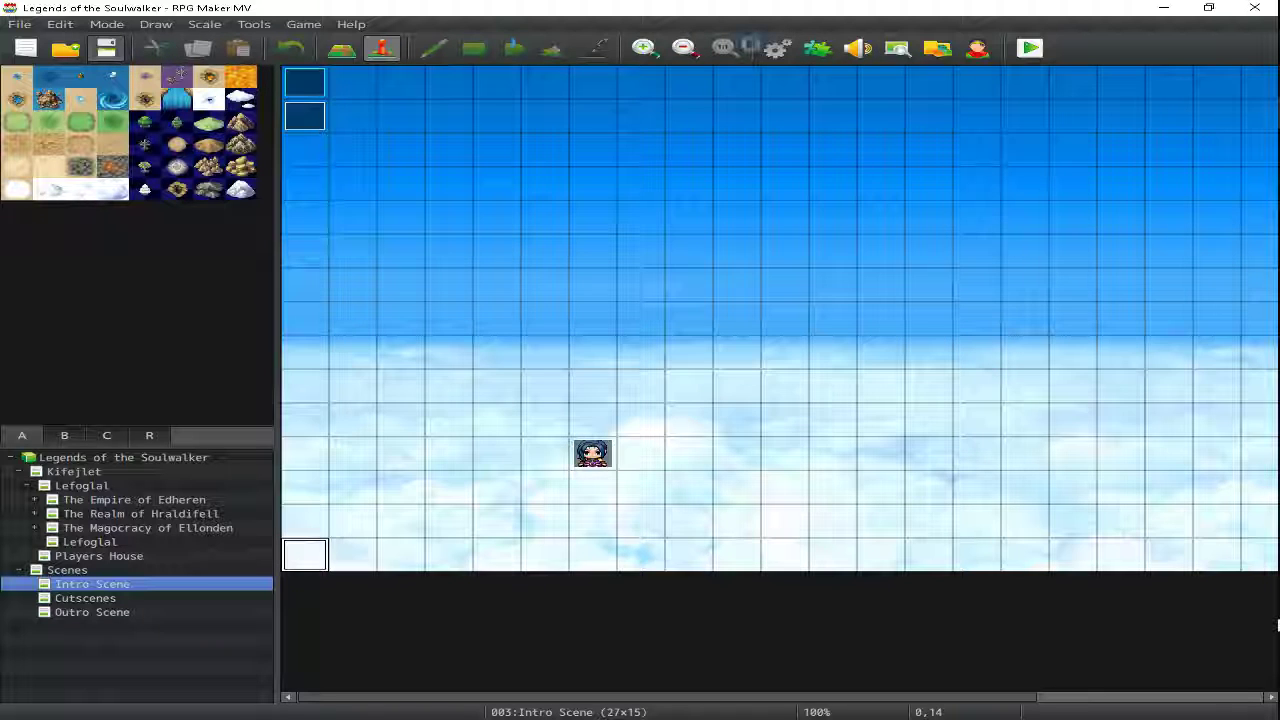
pyautogui.click(773, 48)
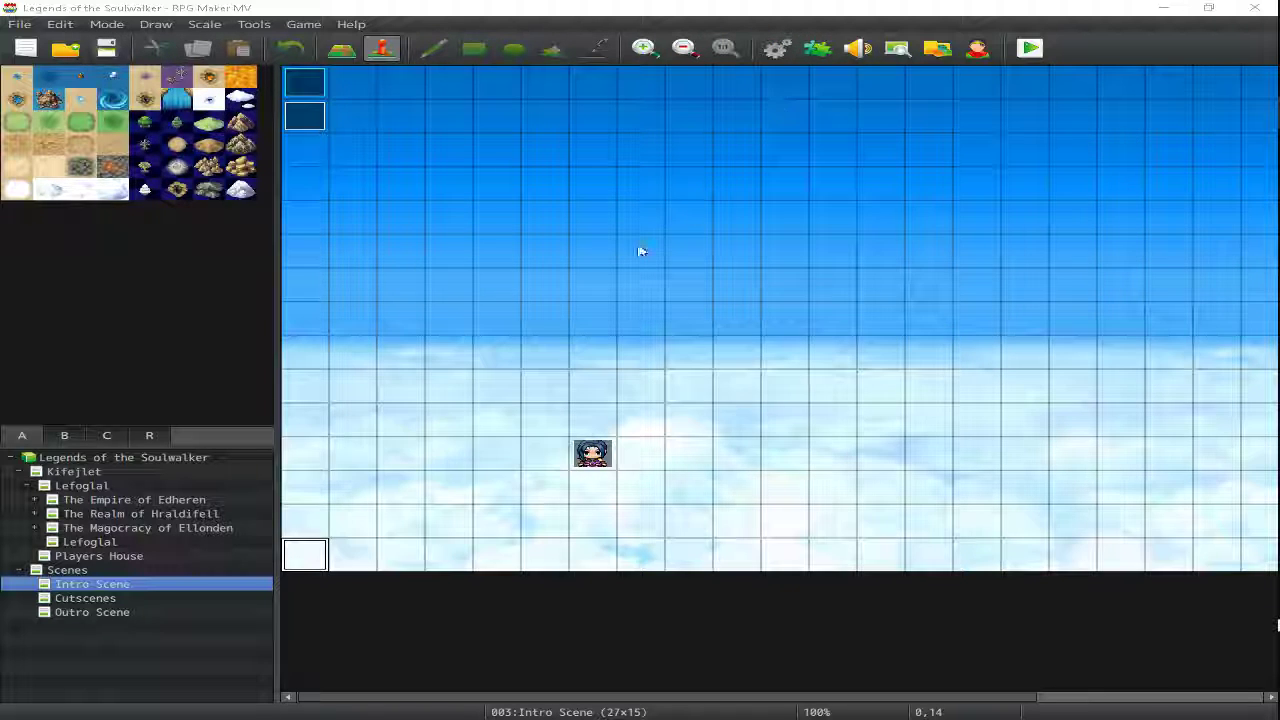
pyautogui.click(292, 228)
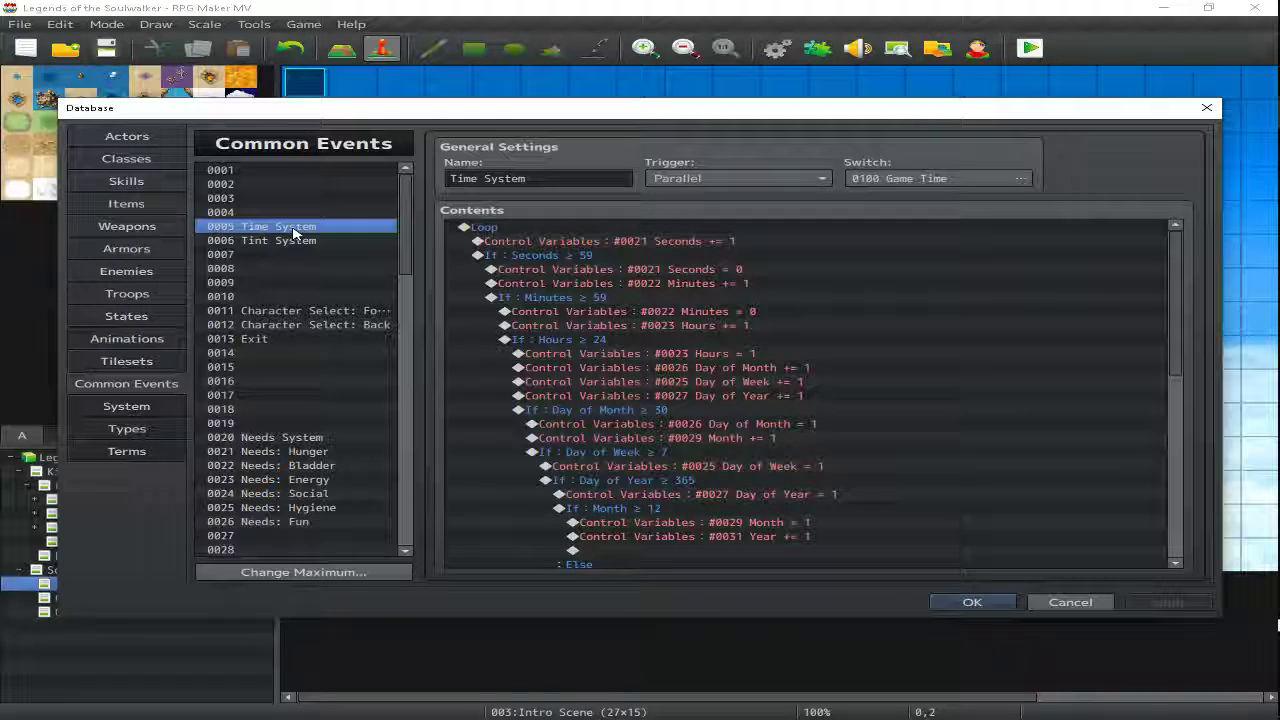
pyautogui.click(278, 338)
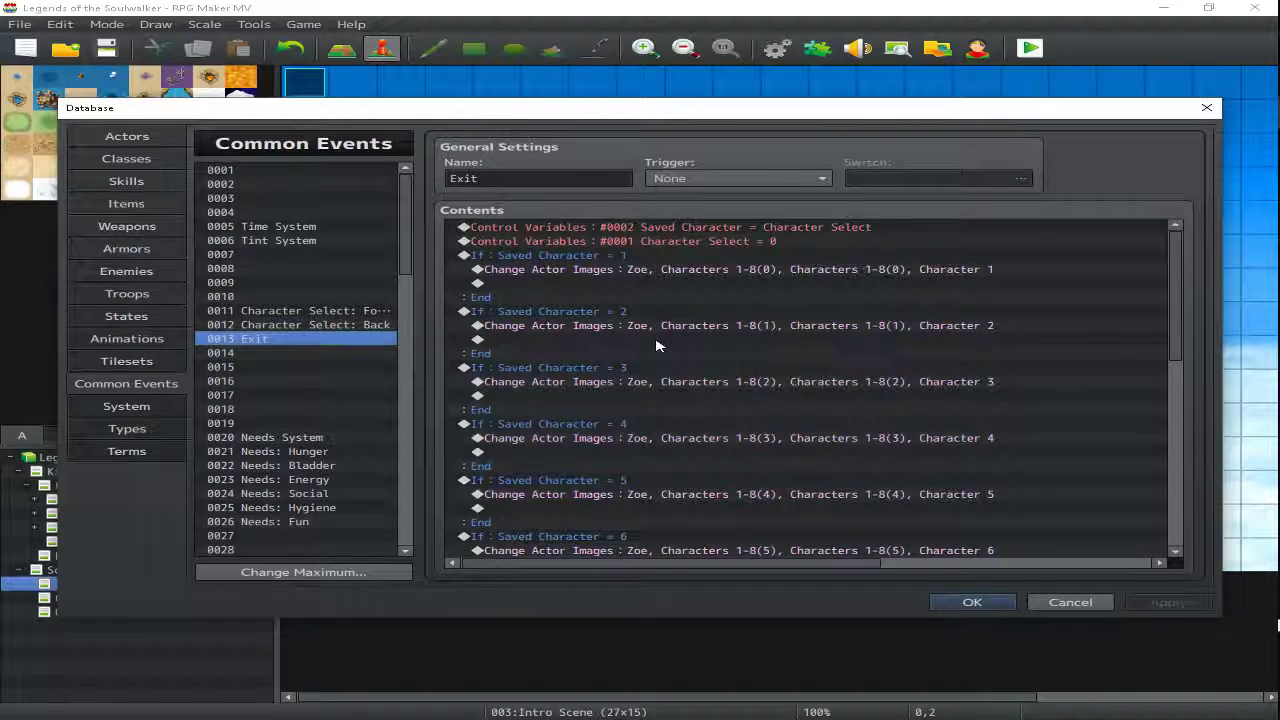
pyautogui.scroll(-5, 650, 430)
pyautogui.doubleClick(650, 410)
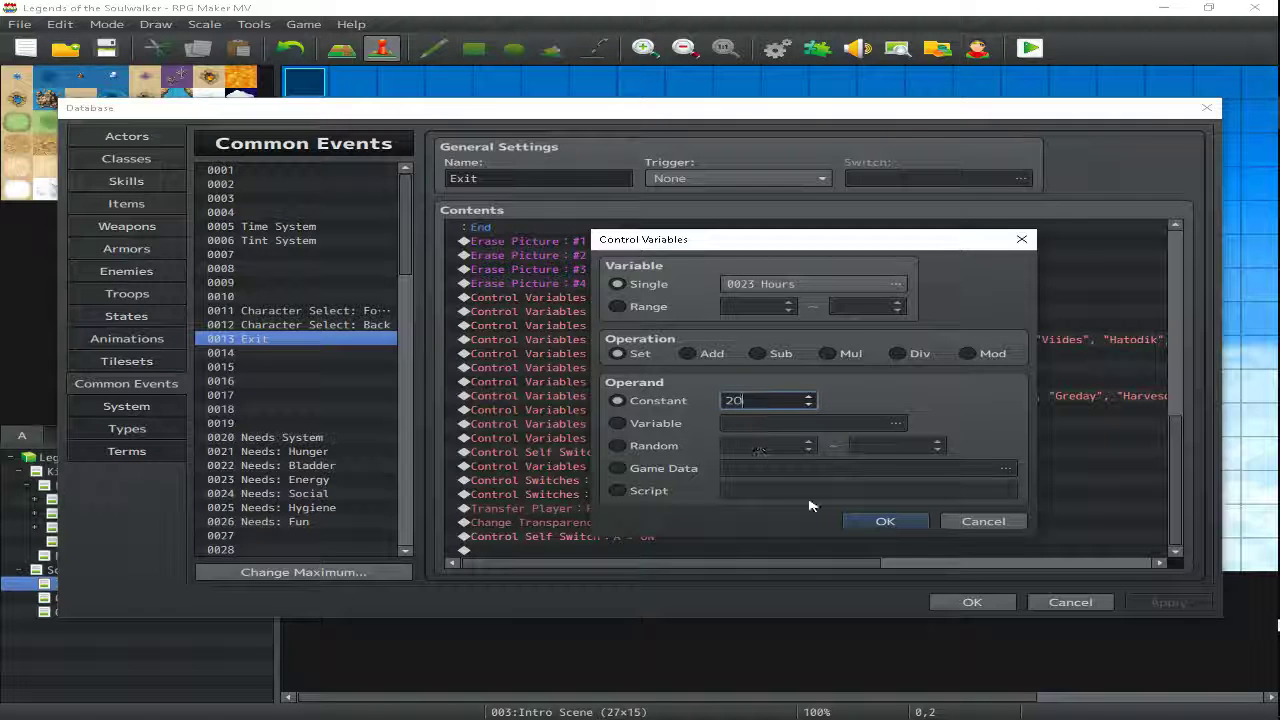
pyautogui.click(885, 521)
pyautogui.click(972, 602)
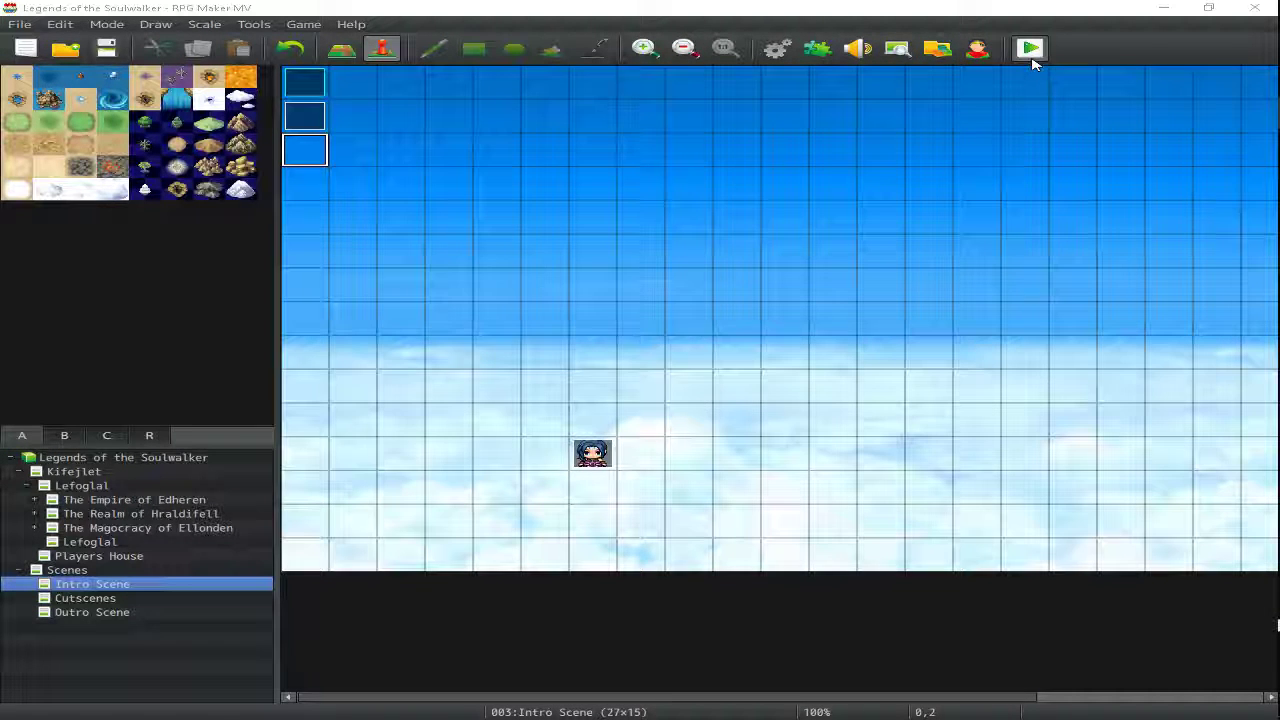
# Save and playtest a new game, walking the hero out of the house onto the world map.
pyautogui.click(1031, 50)
pyautogui.click(557, 386)
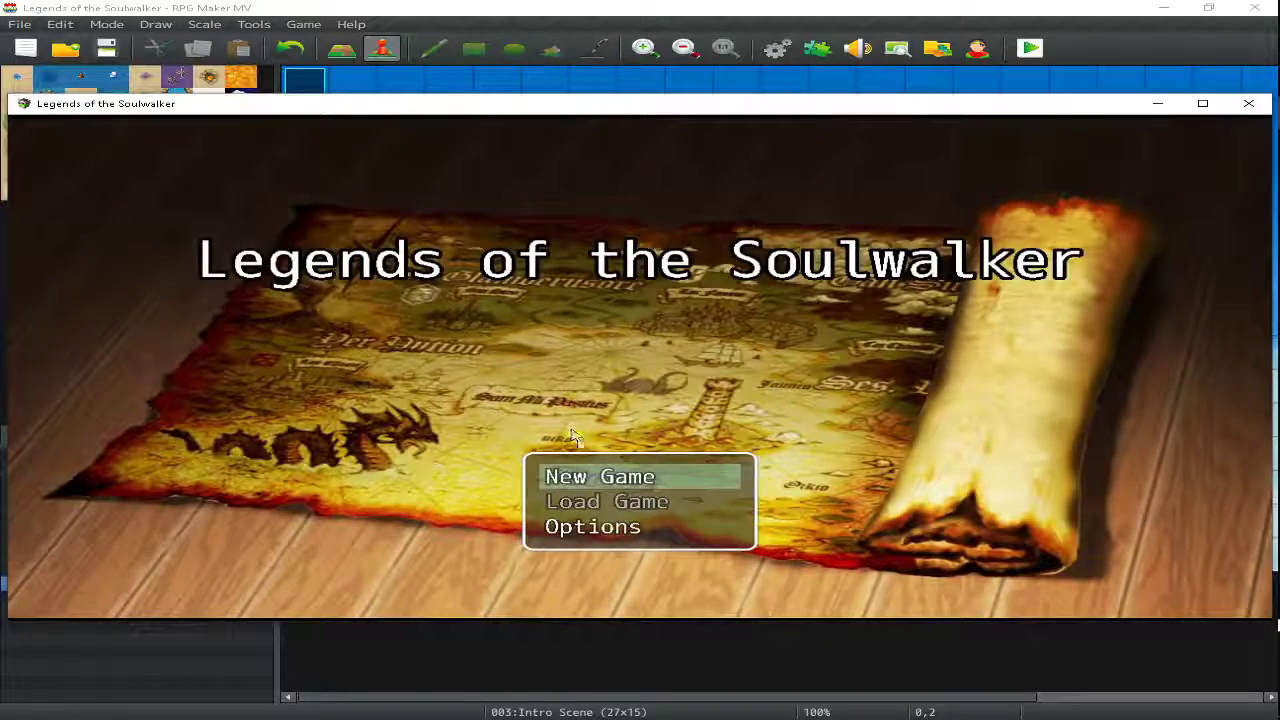
pyautogui.click(600, 477)
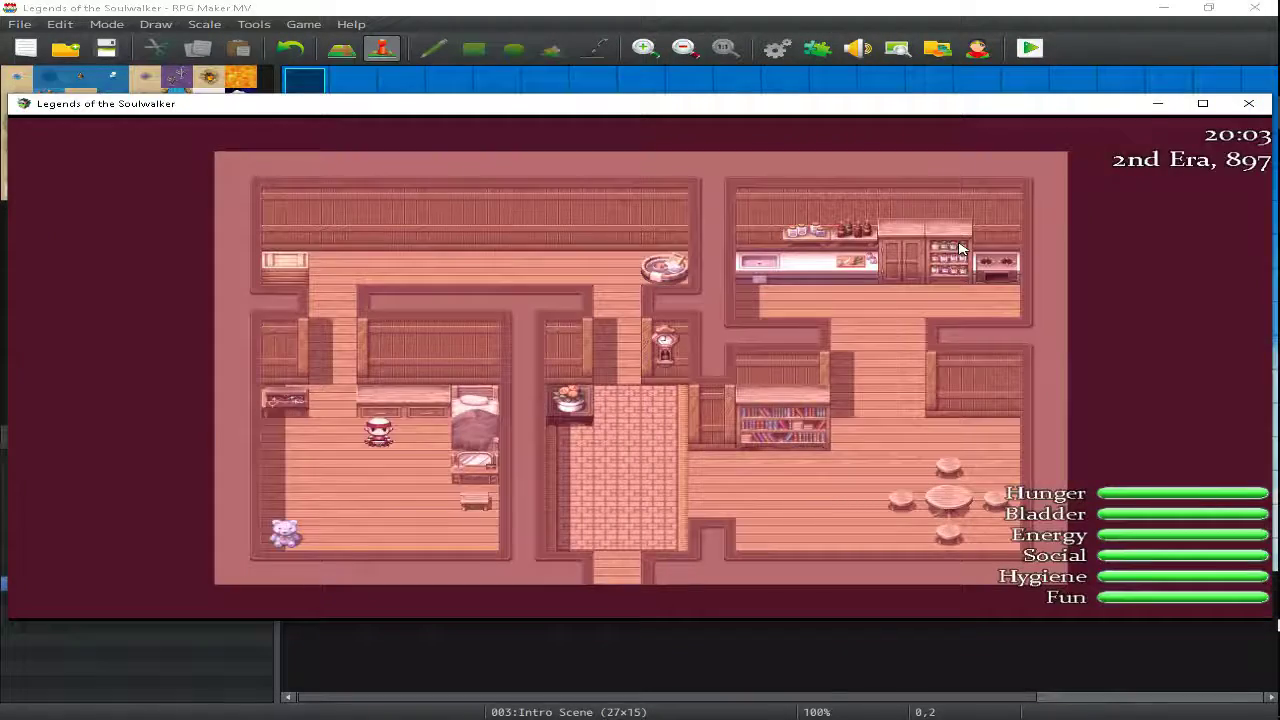
pyautogui.press('Left')
pyautogui.press('Right')
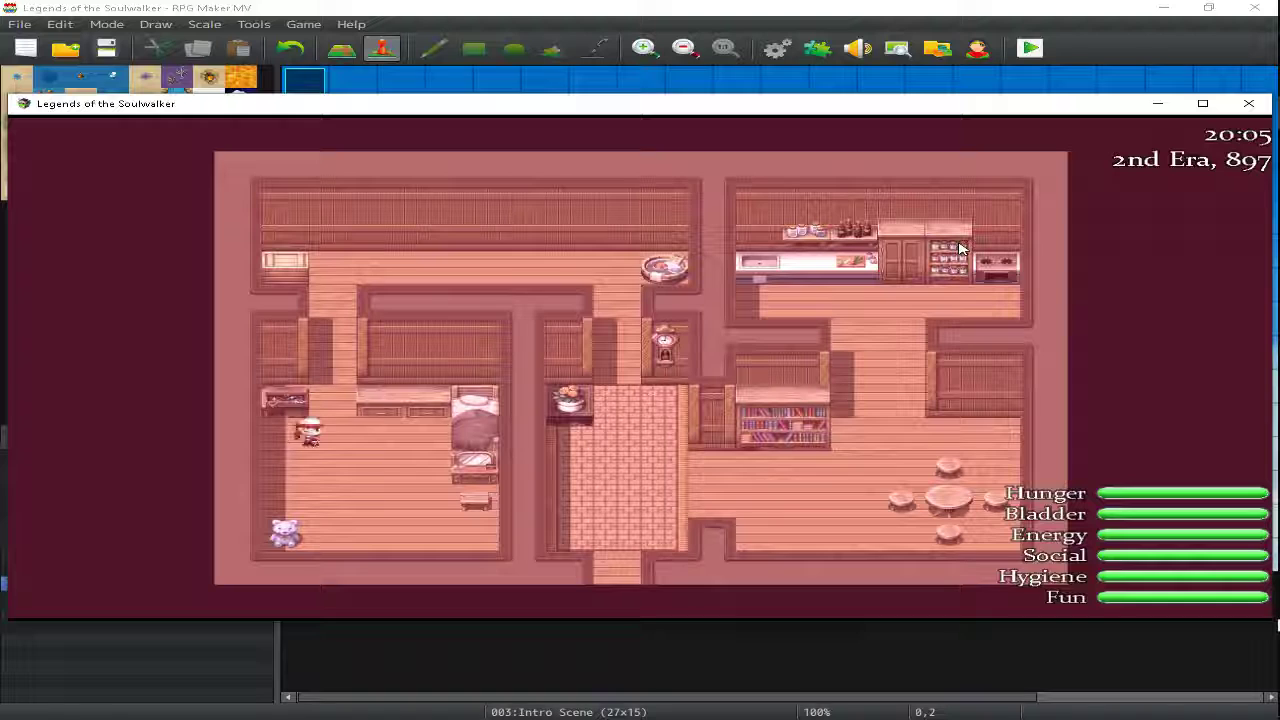
pyautogui.press('Up')
pyautogui.press('Up')
pyautogui.press('Right')
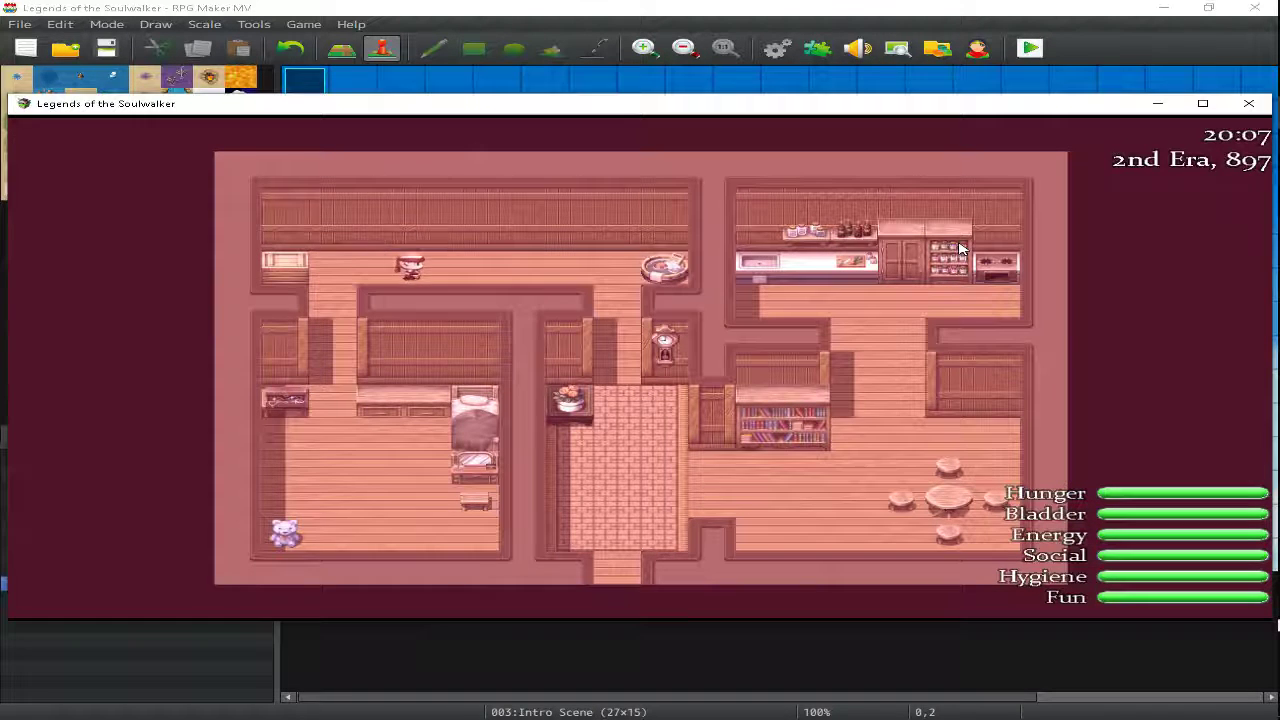
pyautogui.press('Right')
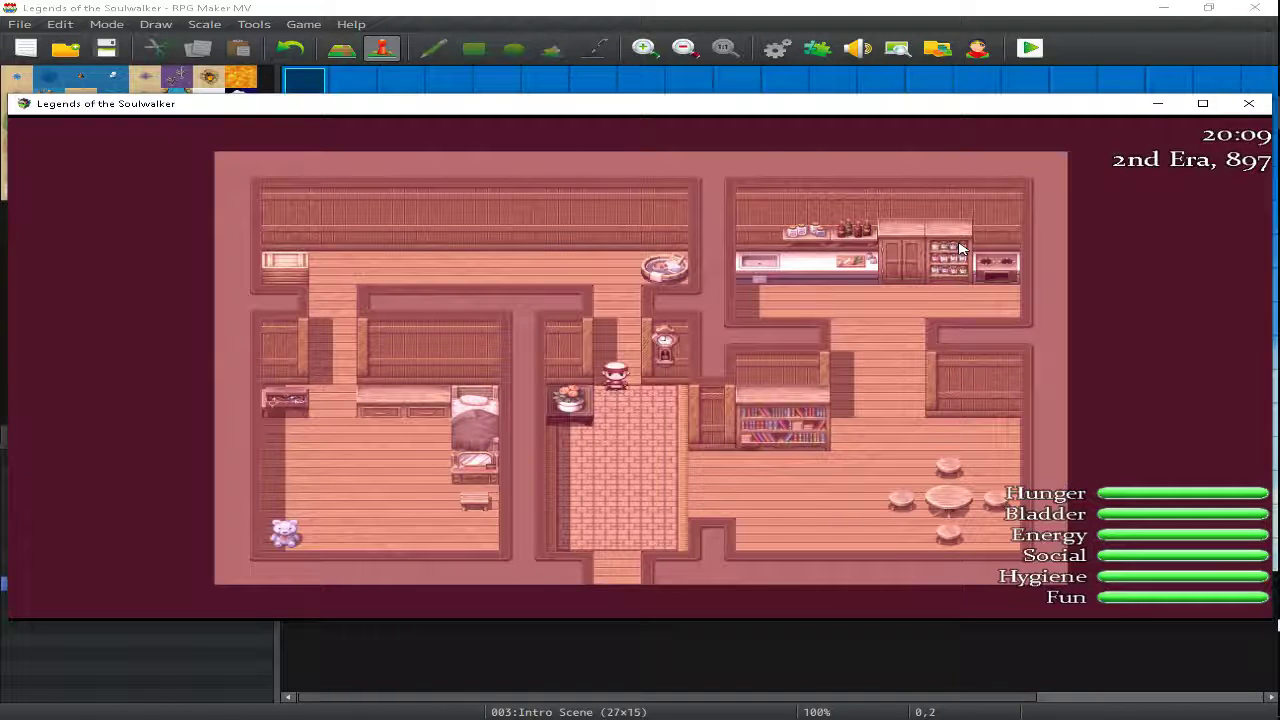
pyautogui.press('Down')
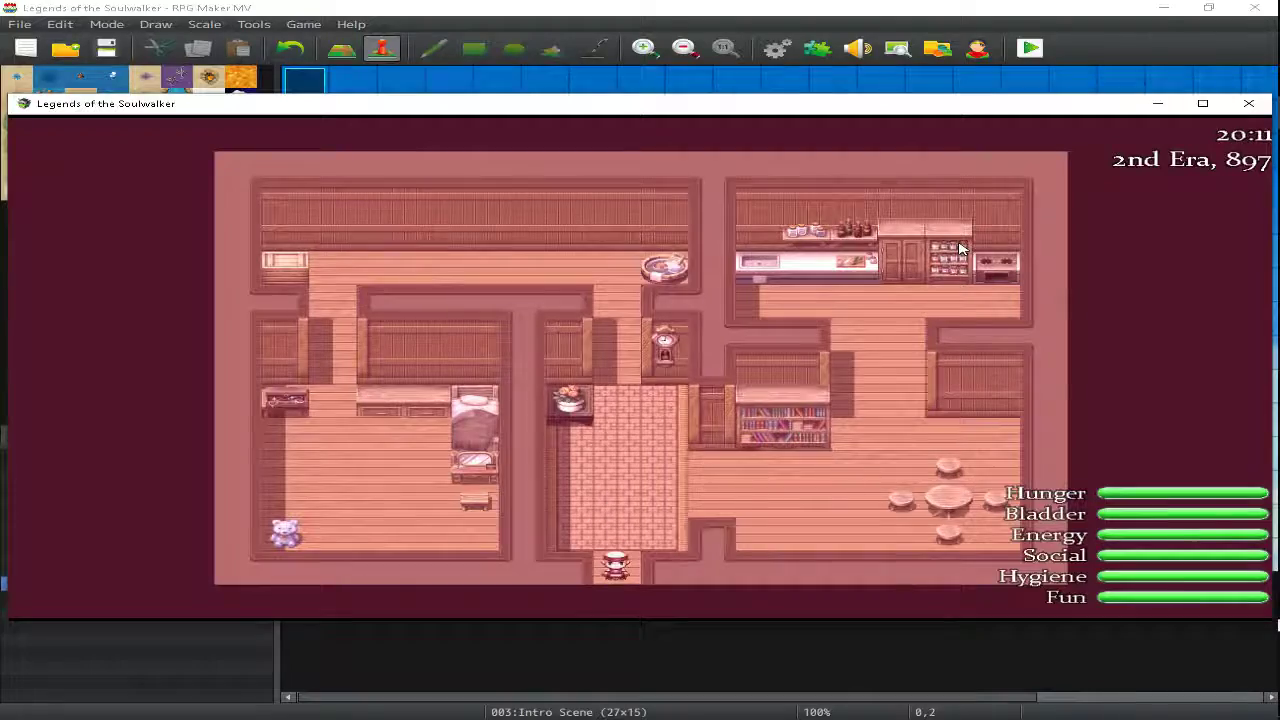
pyautogui.press('Down')
# Roam the world map as the clock passes 2:00, then close the playtest window.
pyautogui.press('Right')
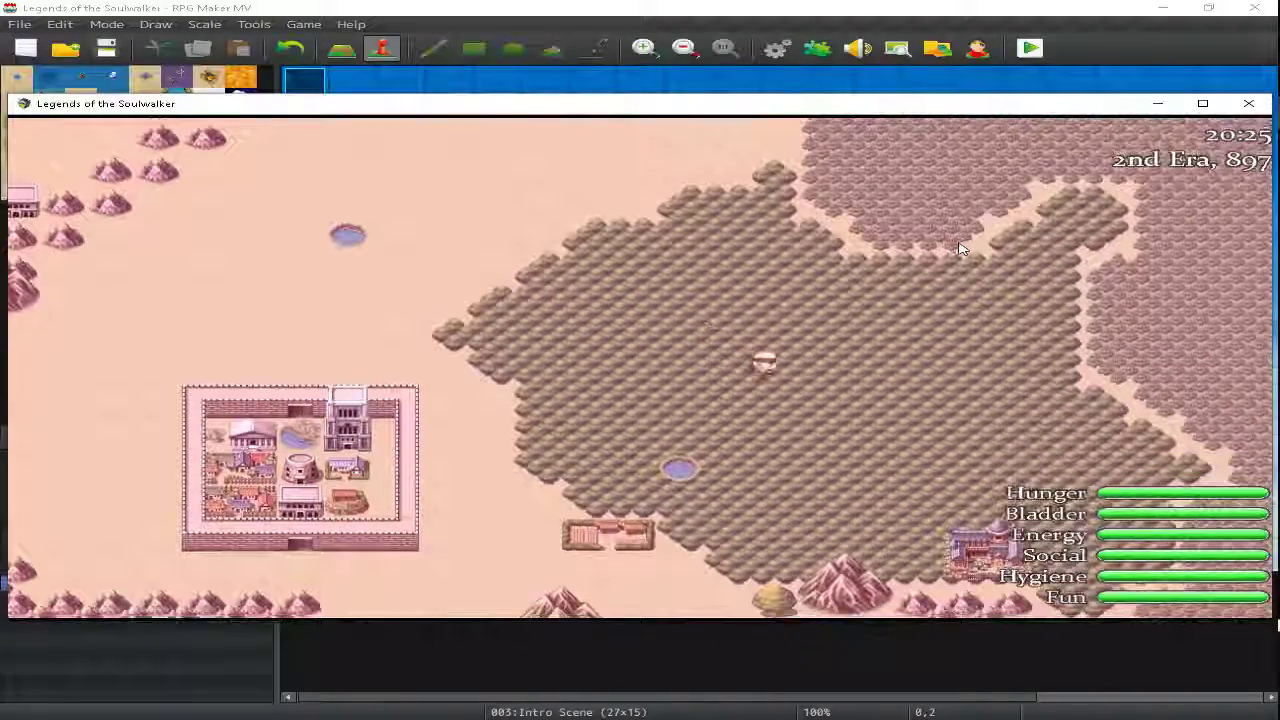
pyautogui.press('Right')
pyautogui.press('Down')
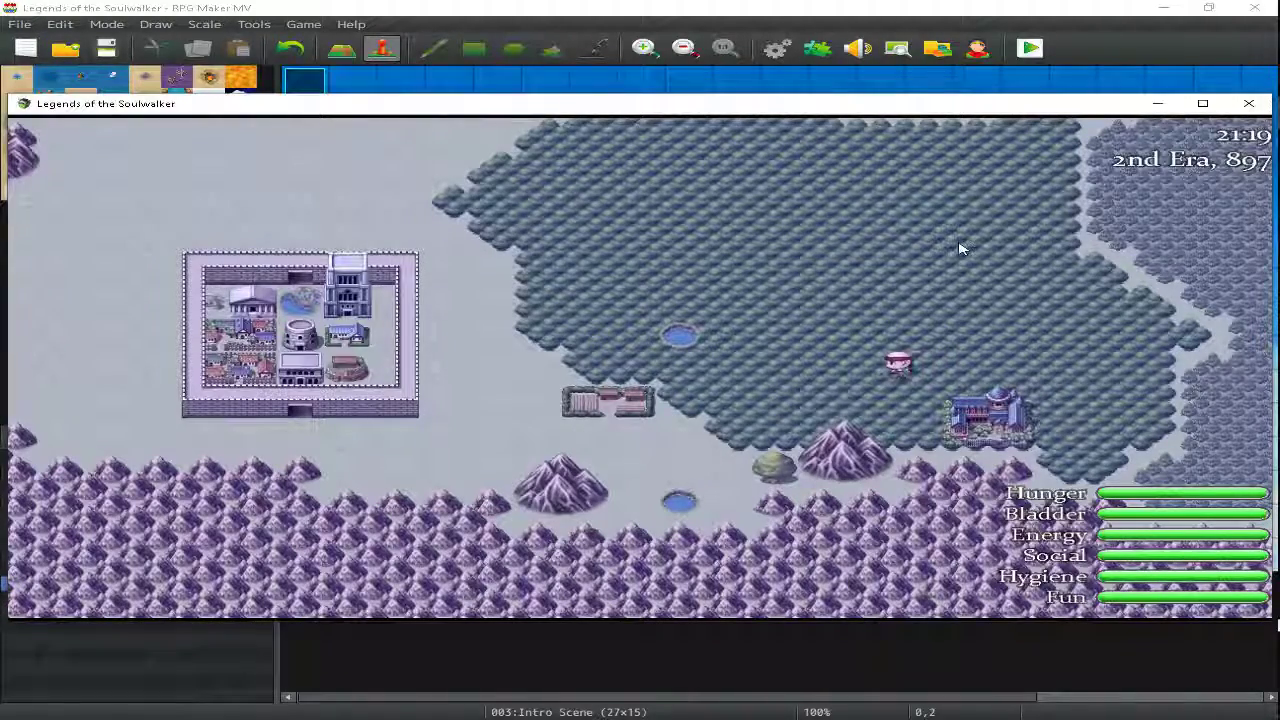
pyautogui.press('Left')
pyautogui.press('Left')
pyautogui.press('Left')
pyautogui.press('Left')
pyautogui.press('Left')
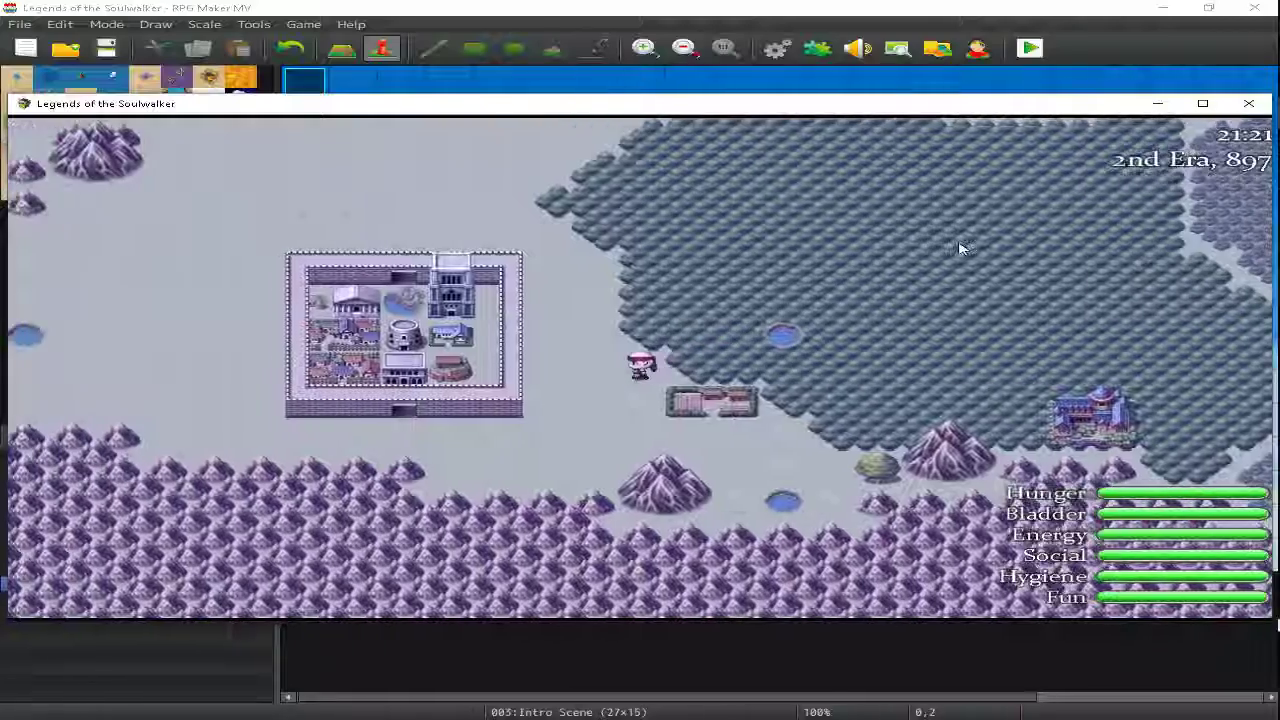
pyautogui.press('Left')
pyautogui.press('Left')
pyautogui.press('Left')
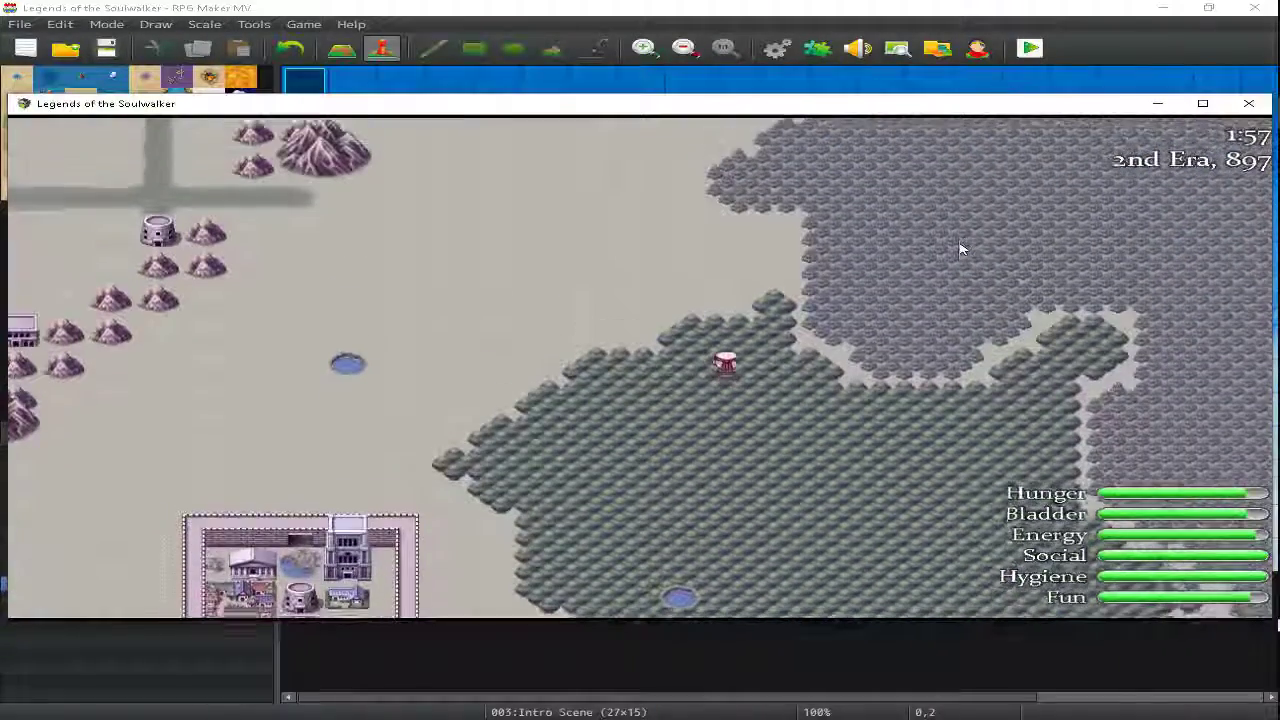
pyautogui.press('Up')
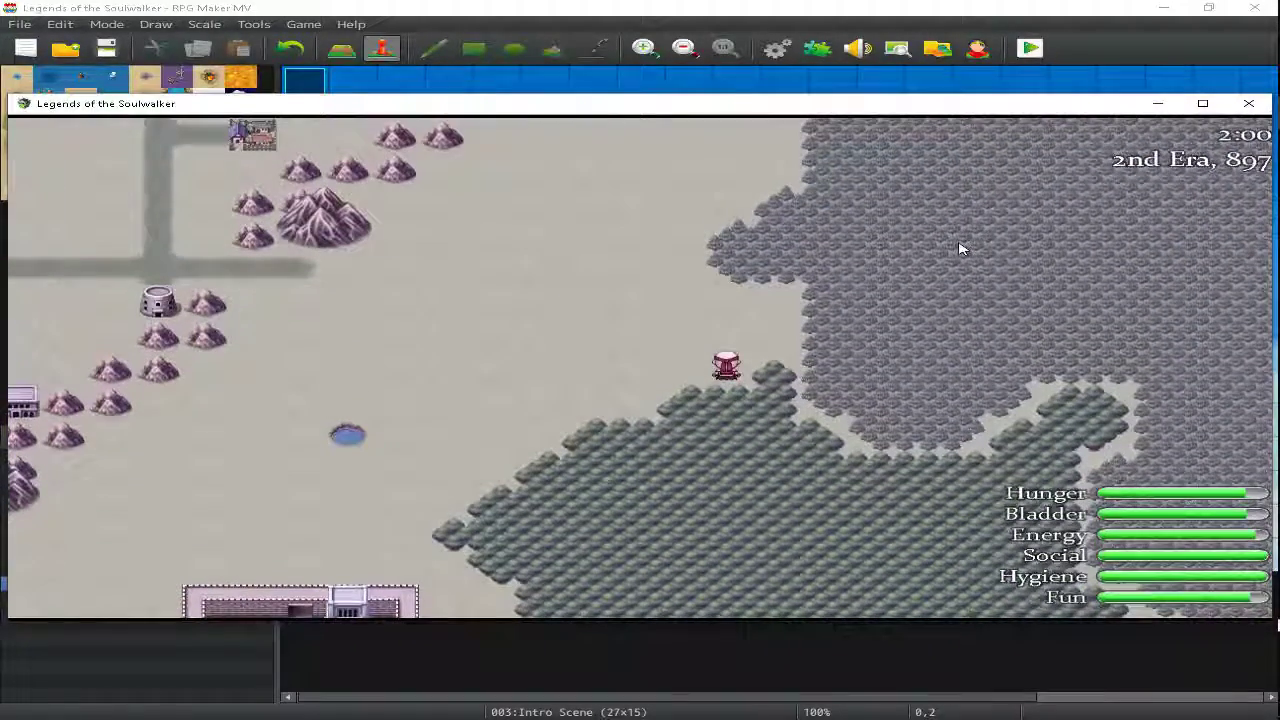
pyautogui.press('Left')
pyautogui.press('Left')
pyautogui.press('Left')
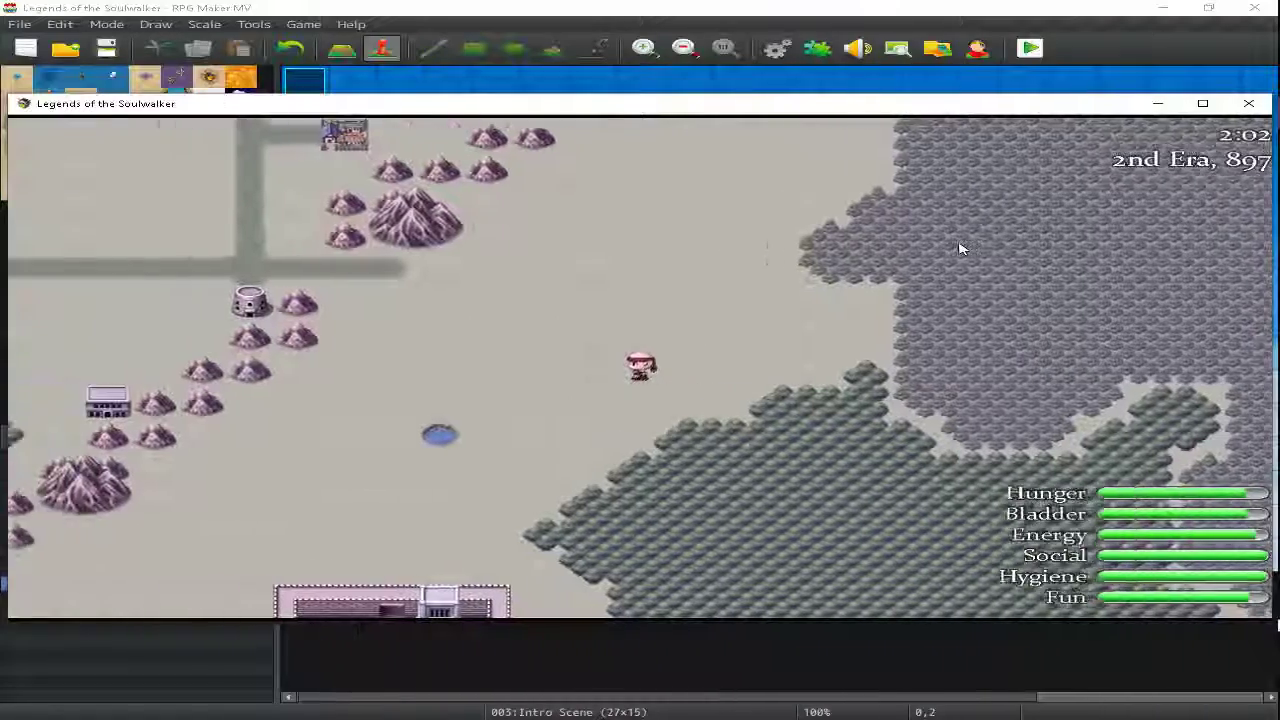
pyautogui.press('Left')
pyautogui.press('Left')
pyautogui.press('Up')
pyautogui.press('Left')
pyautogui.press('Left')
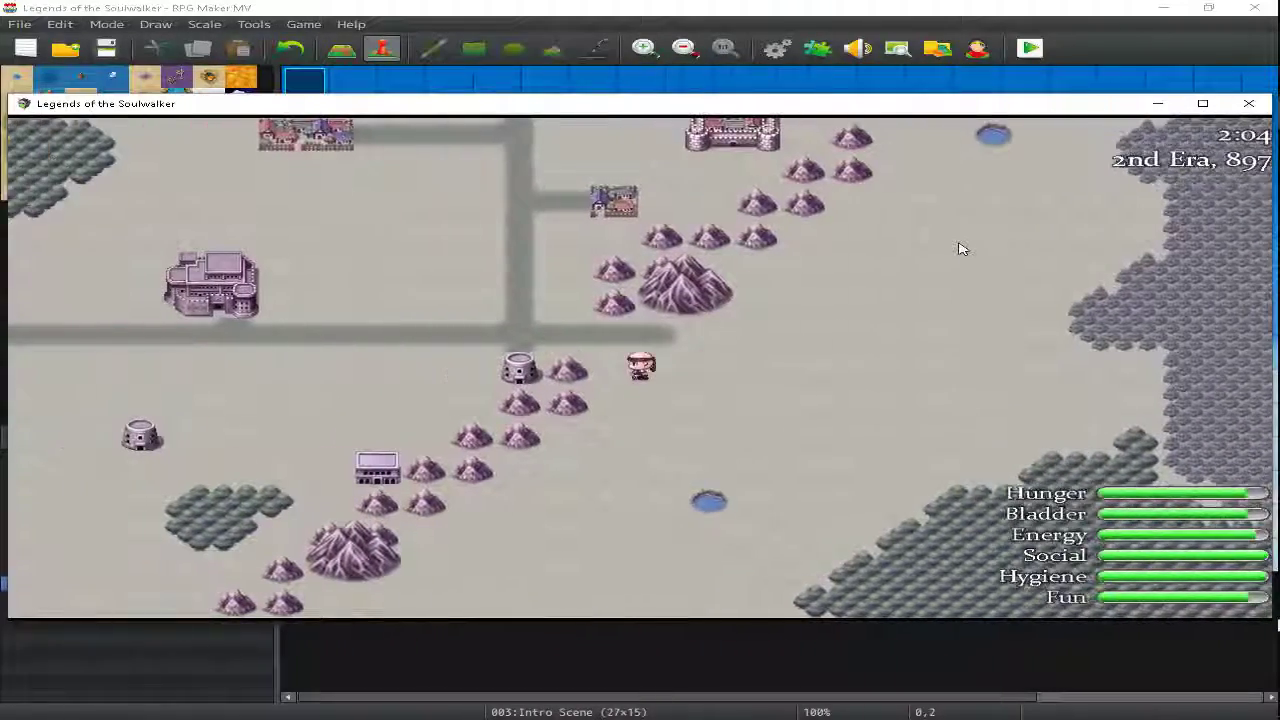
pyautogui.press('Up')
pyautogui.press('Left')
pyautogui.press('Left')
pyautogui.press('Left')
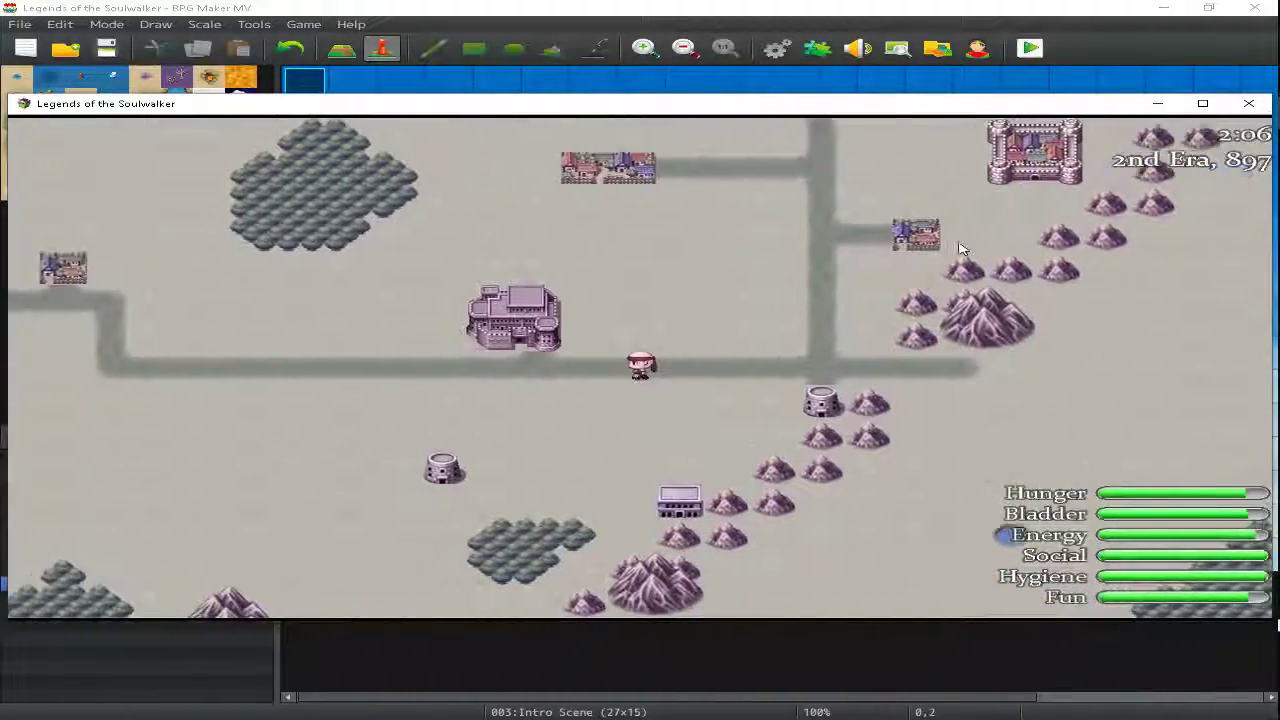
pyautogui.press('Left')
pyautogui.press('Left')
pyautogui.press('Left')
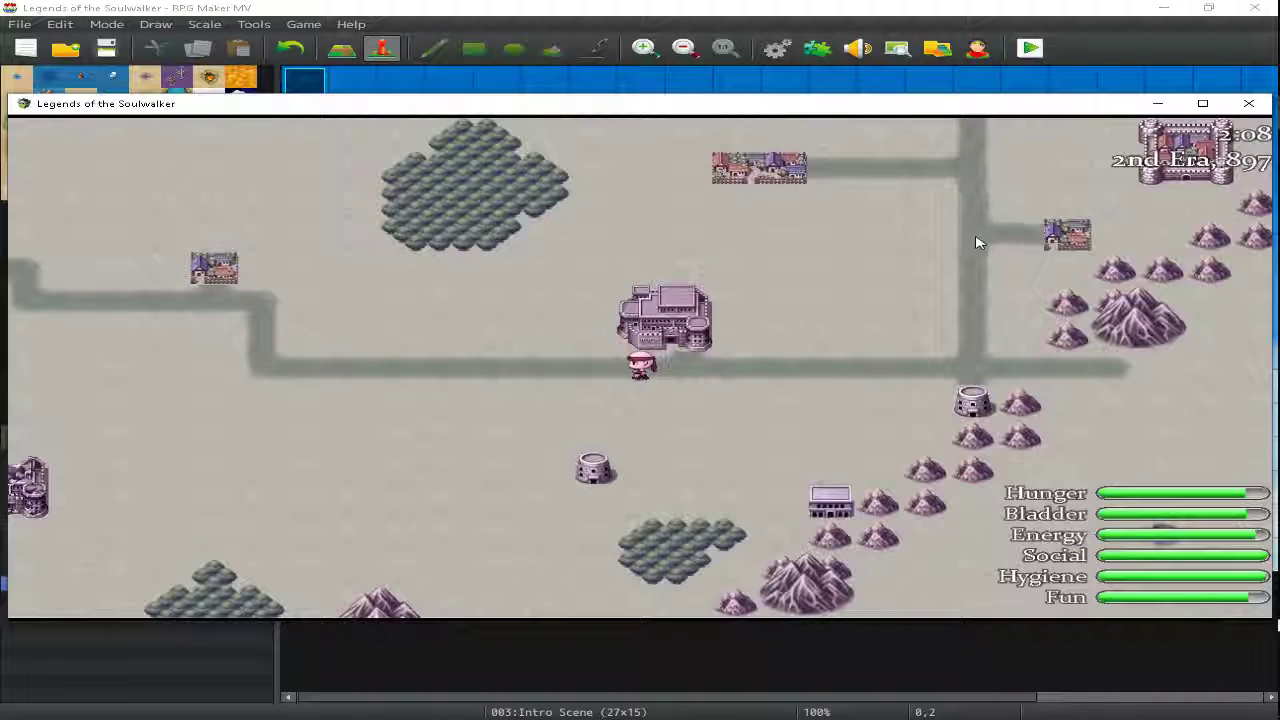
pyautogui.click(1236, 104)
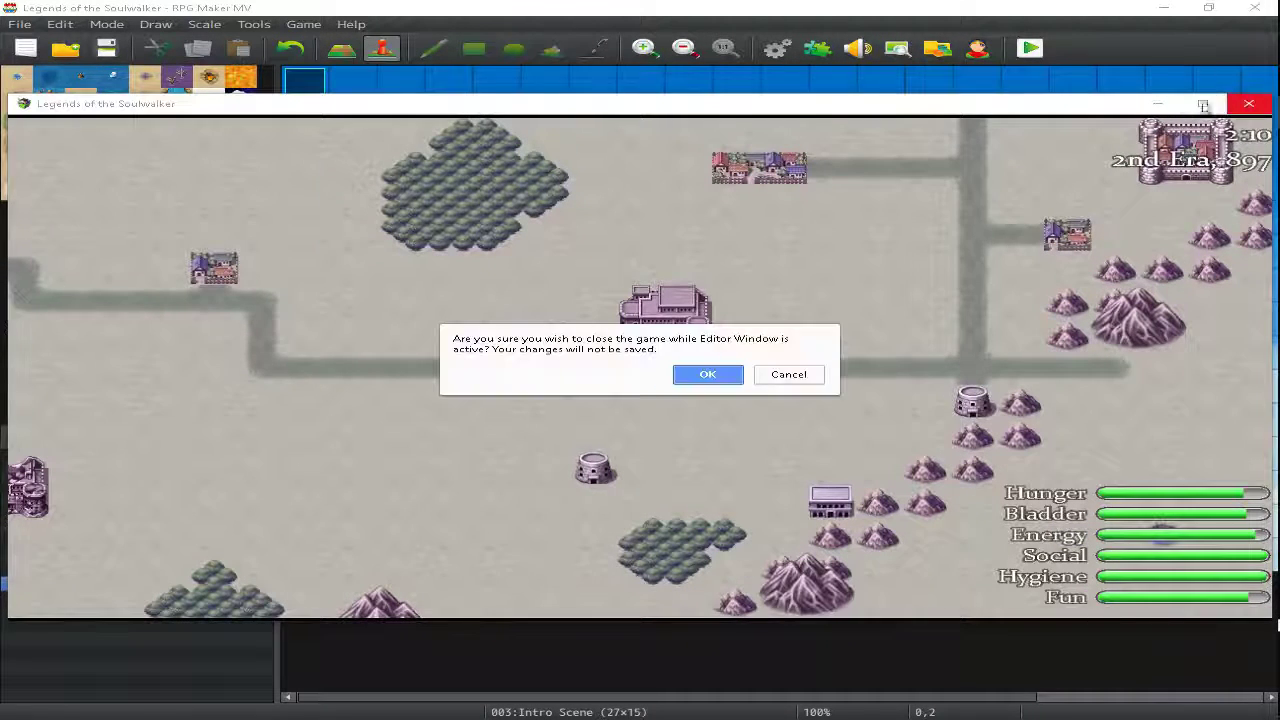
# Confirm ending the playtest and briefly check the installed plugin list.
pyautogui.click(710, 376)
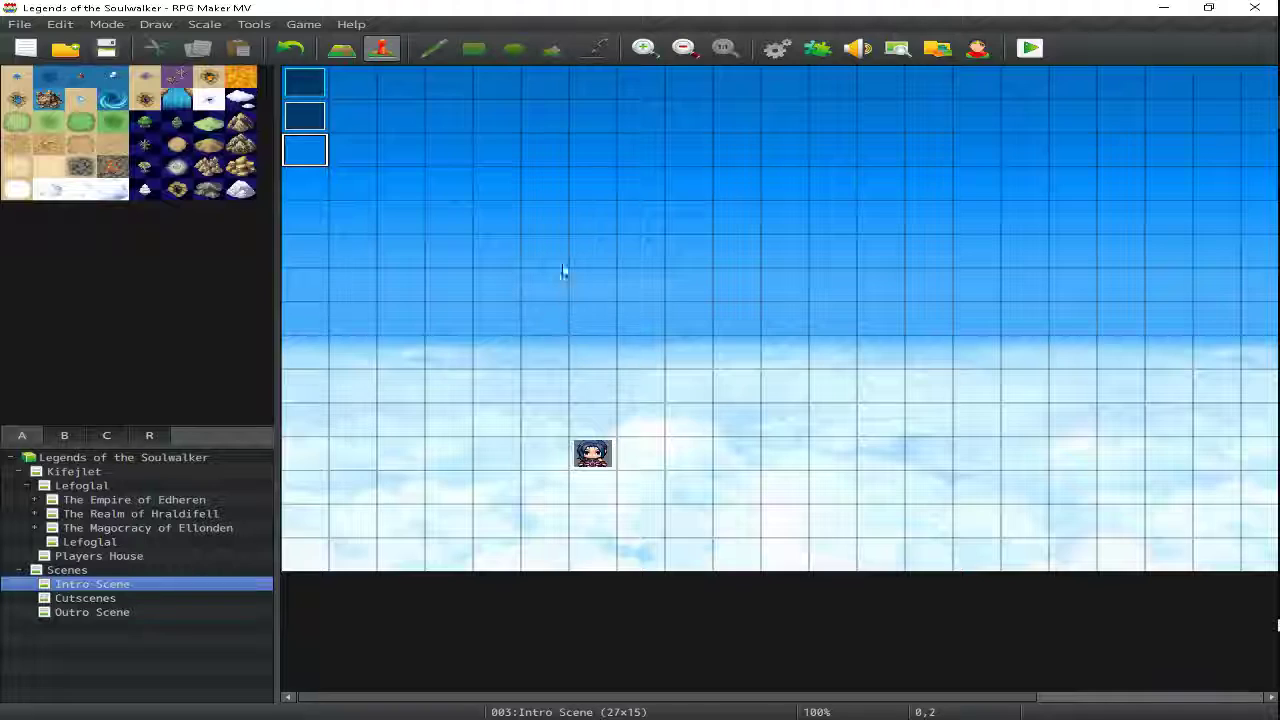
pyautogui.click(815, 50)
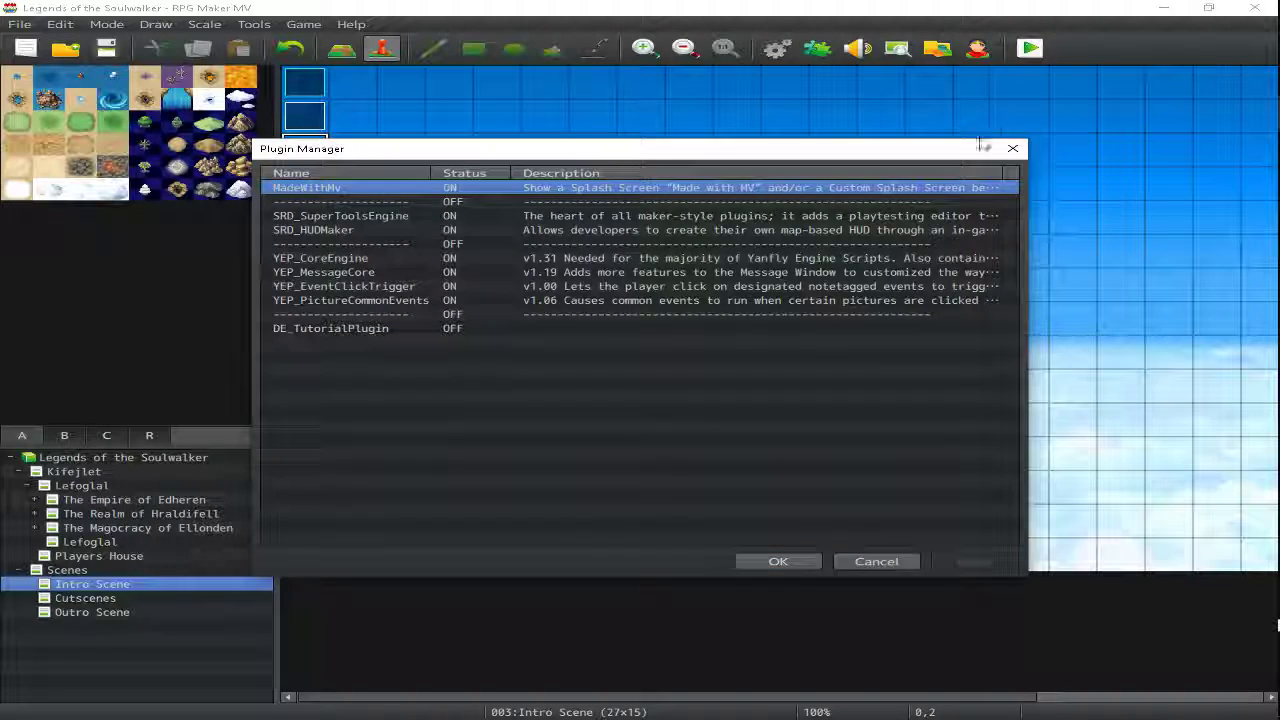
pyautogui.click(1000, 140)
# Change the Tint System's Hours = 1 branch to test Hours ≤ 1.
pyautogui.click(776, 48)
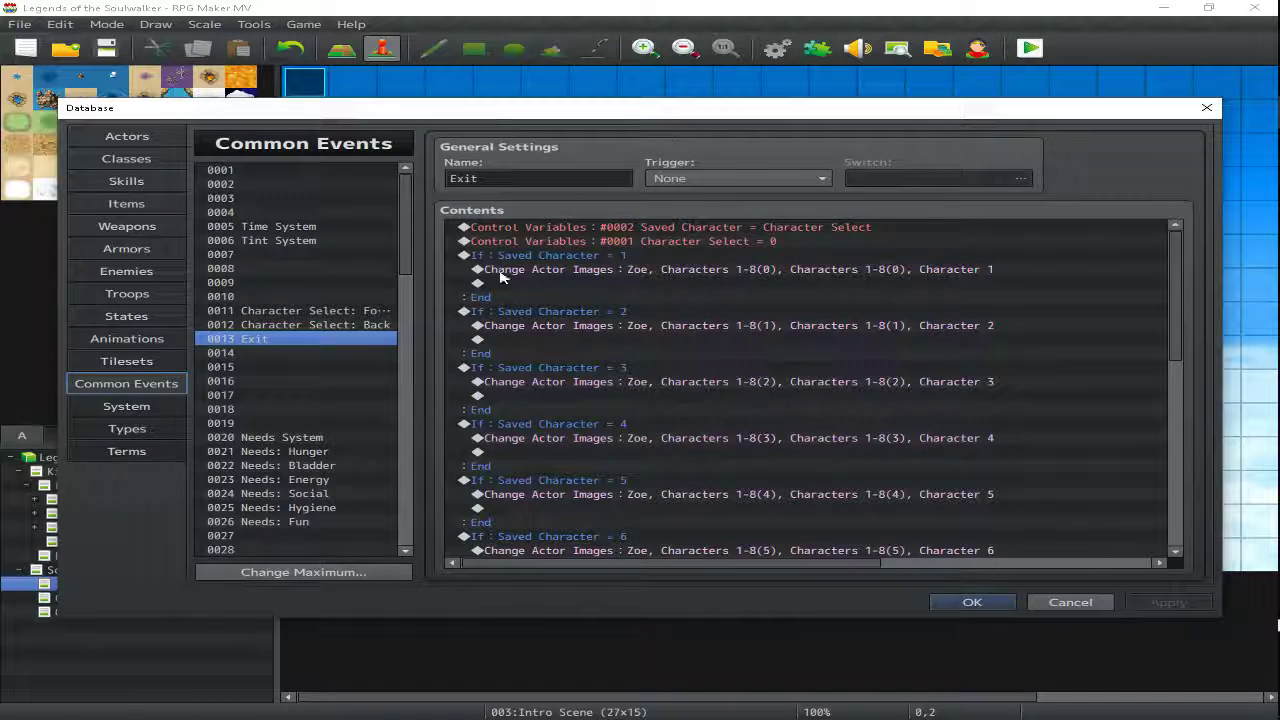
pyautogui.click(259, 241)
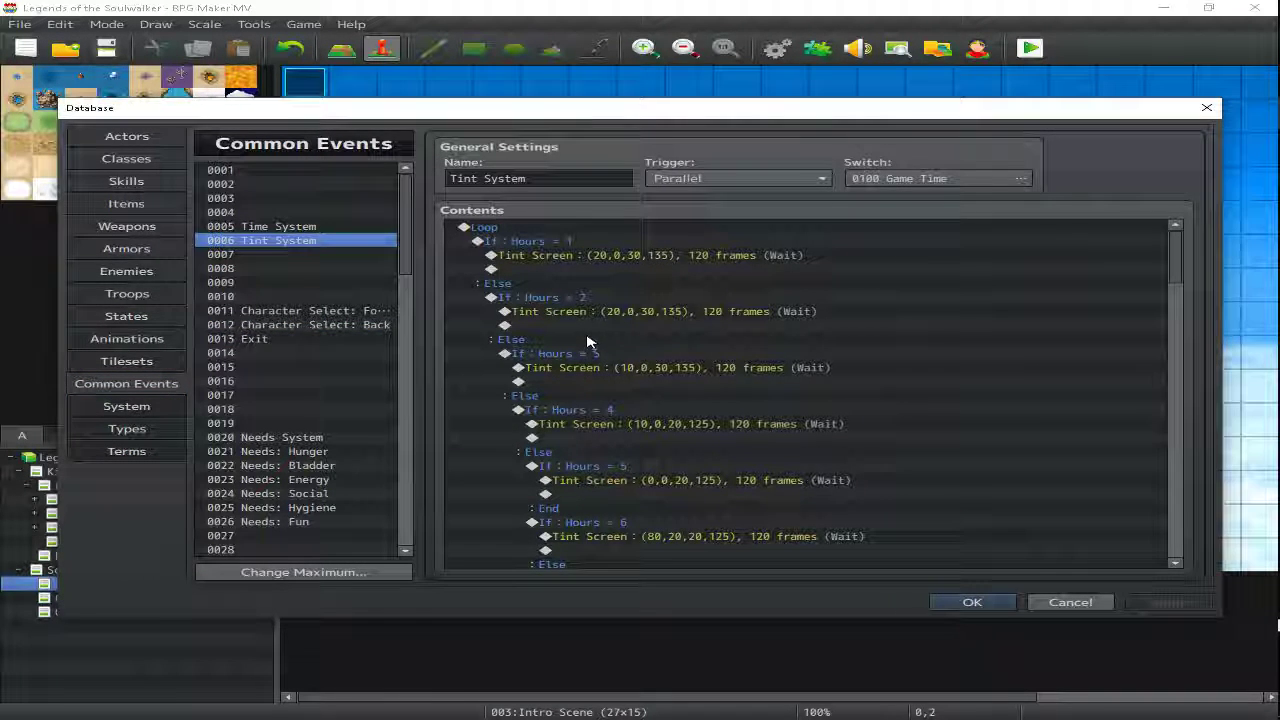
pyautogui.click(560, 243)
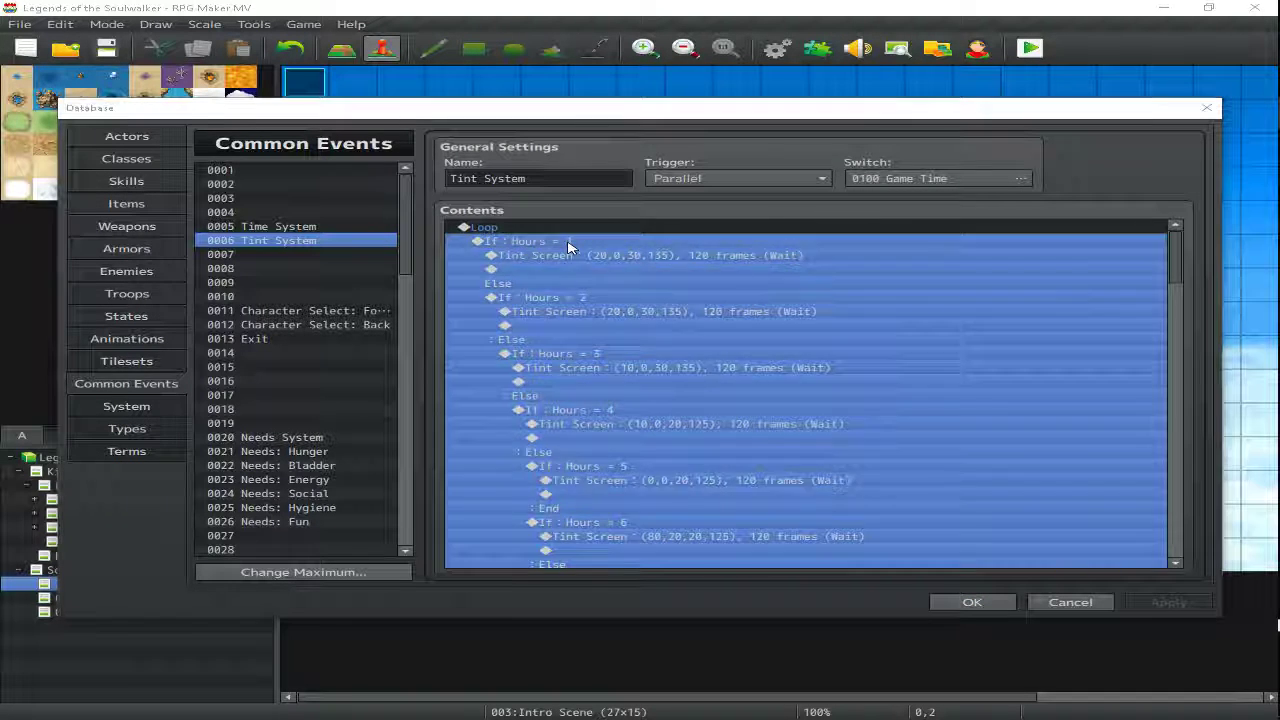
pyautogui.doubleClick(560, 243)
pyautogui.click(948, 328)
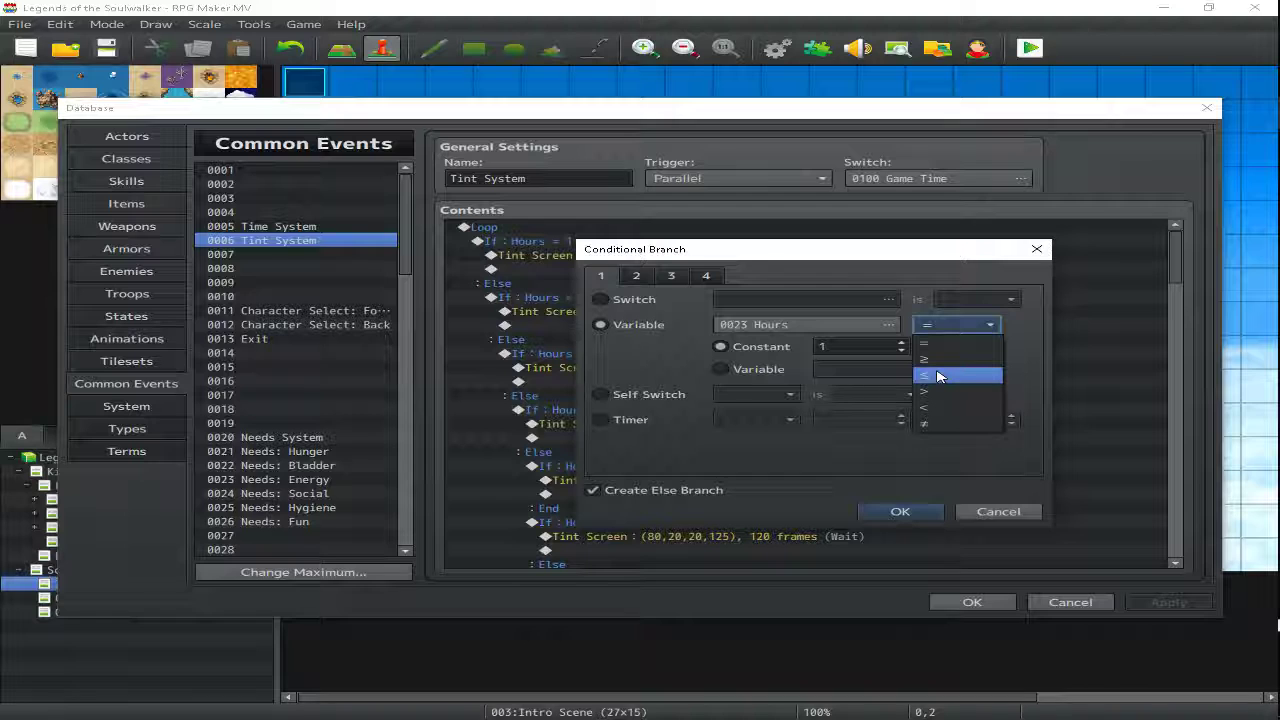
pyautogui.click(940, 376)
pyautogui.click(900, 511)
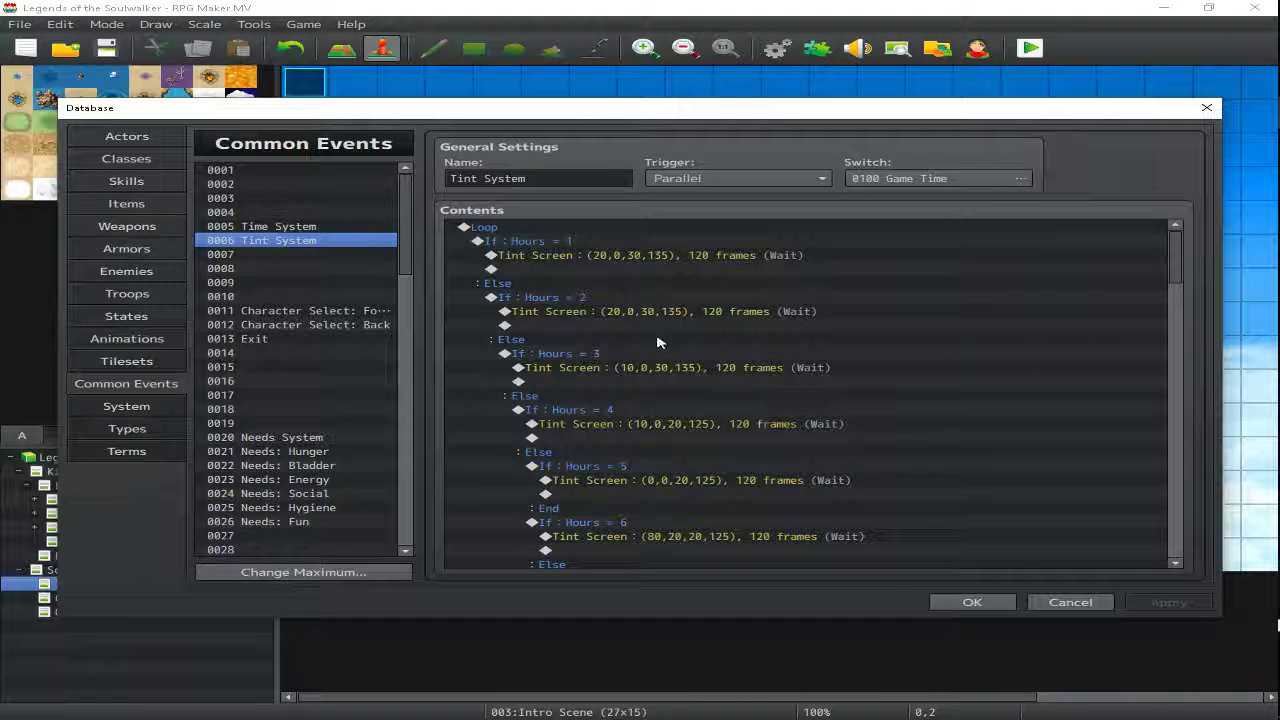
# Review the Hours = 2 branch condition and scroll further down the event list.
pyautogui.click(570, 297)
pyautogui.doubleClick(570, 297)
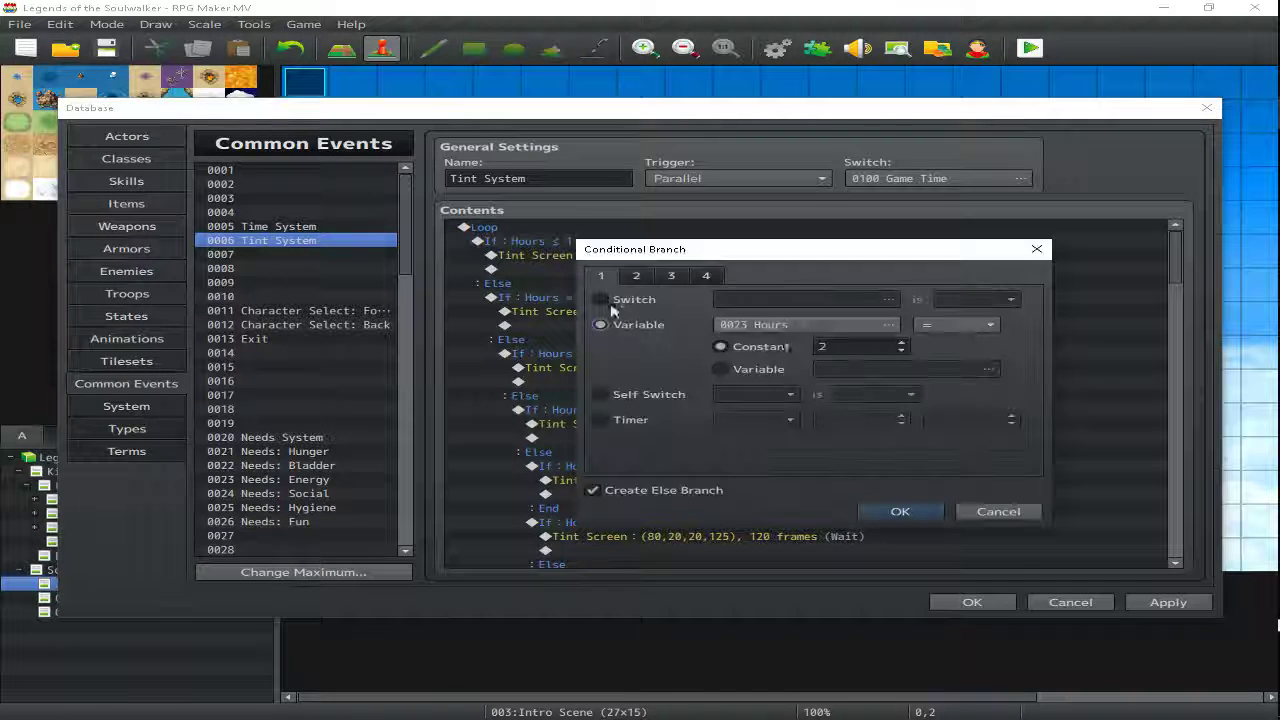
pyautogui.click(900, 511)
pyautogui.scroll(-10, 1165, 461)
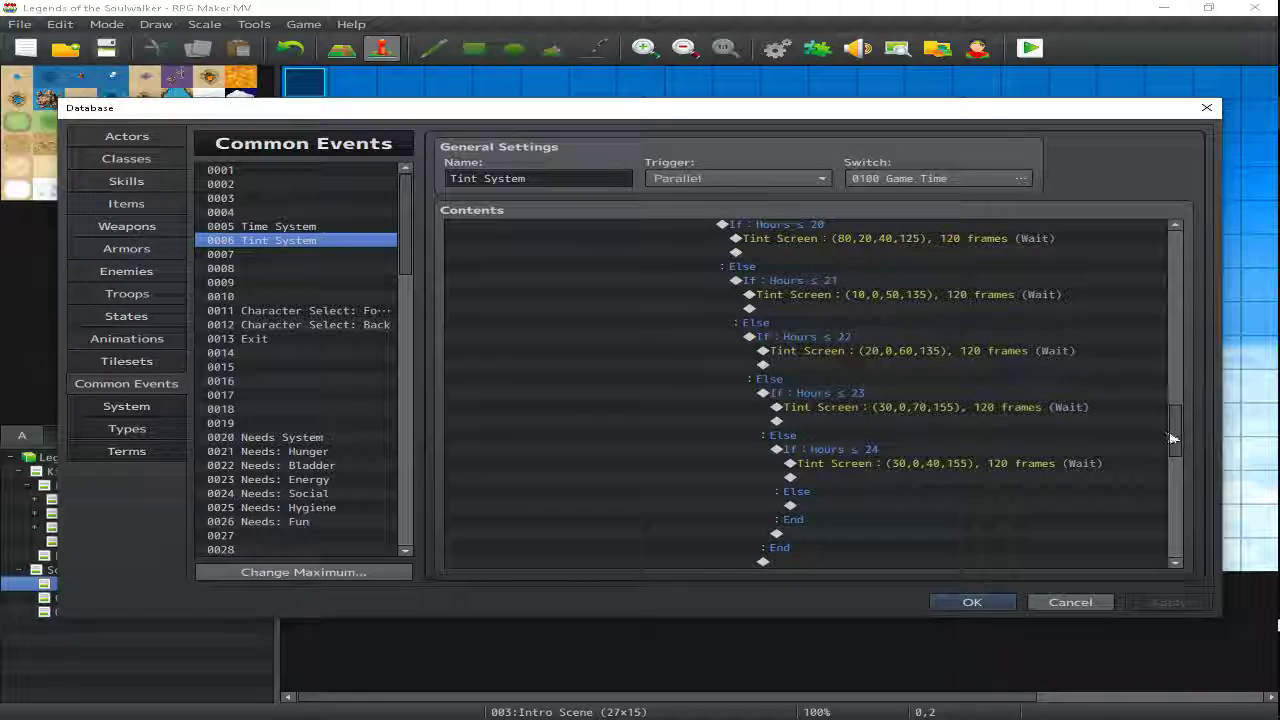
pyautogui.moveTo(1172, 436)
pyautogui.mouseDown()
pyautogui.moveTo(1169, 300)
pyautogui.moveTo(1180, 455)
pyautogui.mouseUp()
# Close the database, save, and playtest the house tint around 23:21 before closing the game.
pyautogui.click(1046, 604)
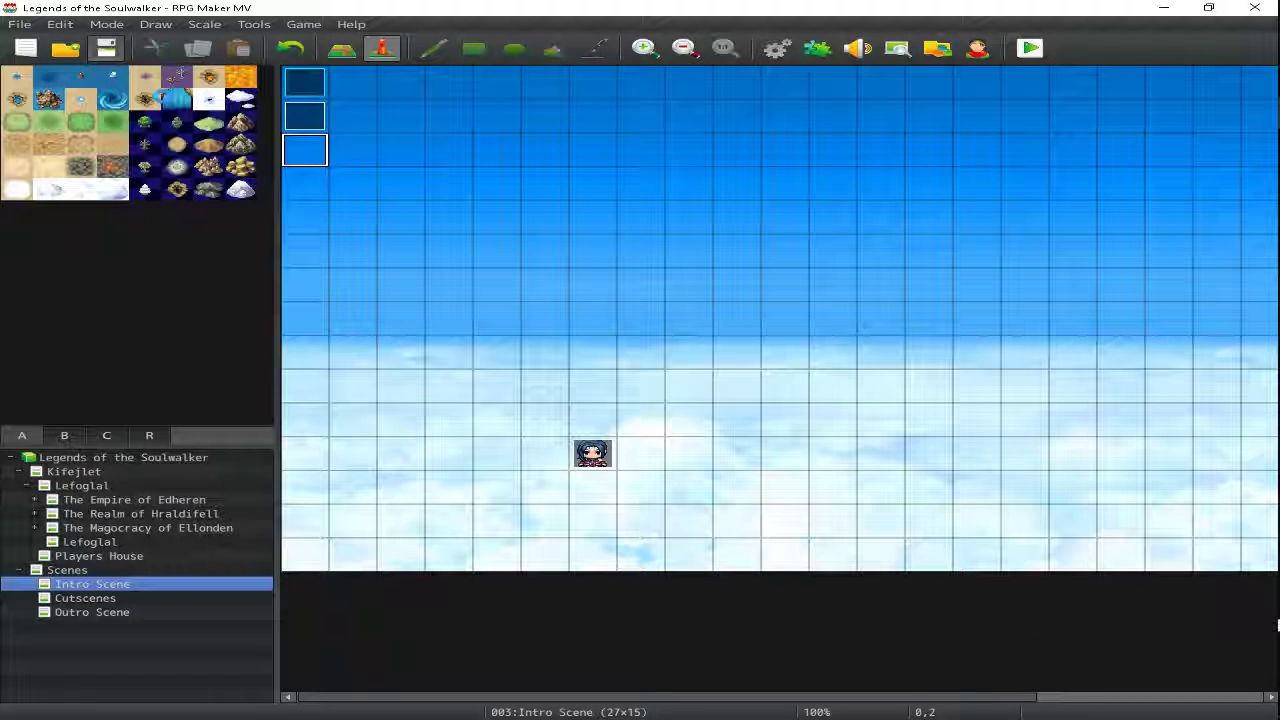
pyautogui.click(116, 50)
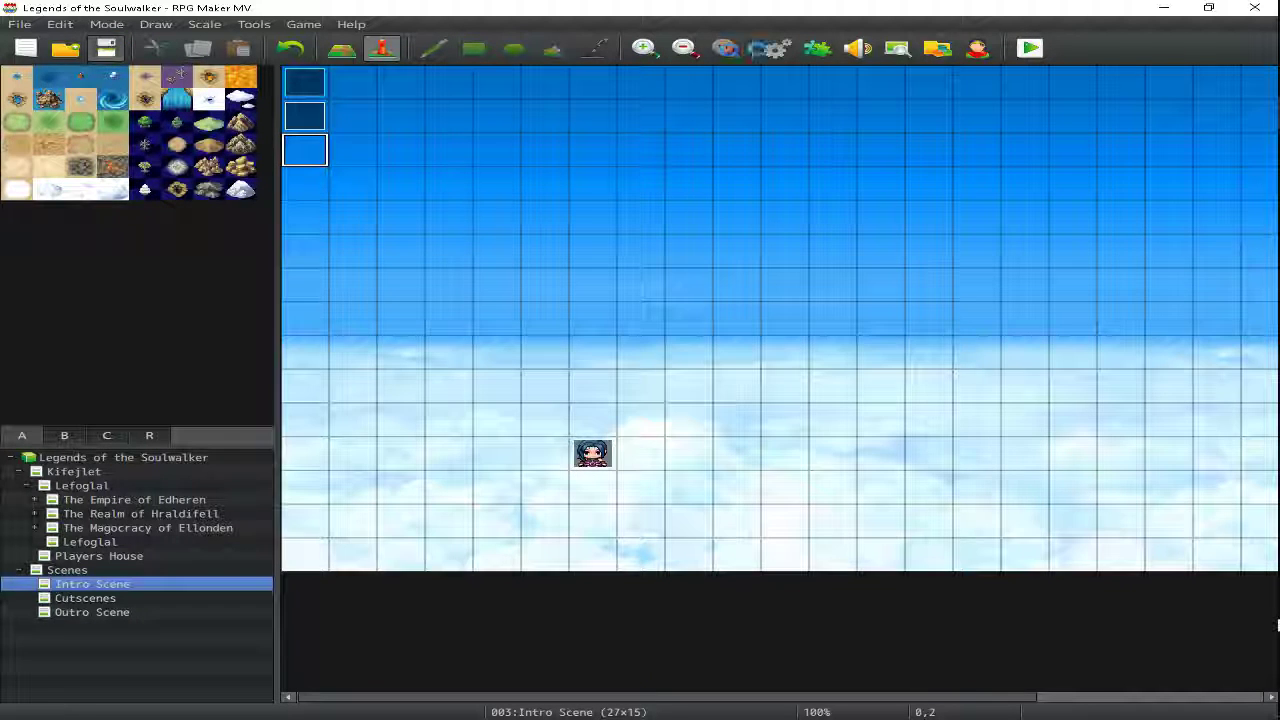
pyautogui.click(1030, 48)
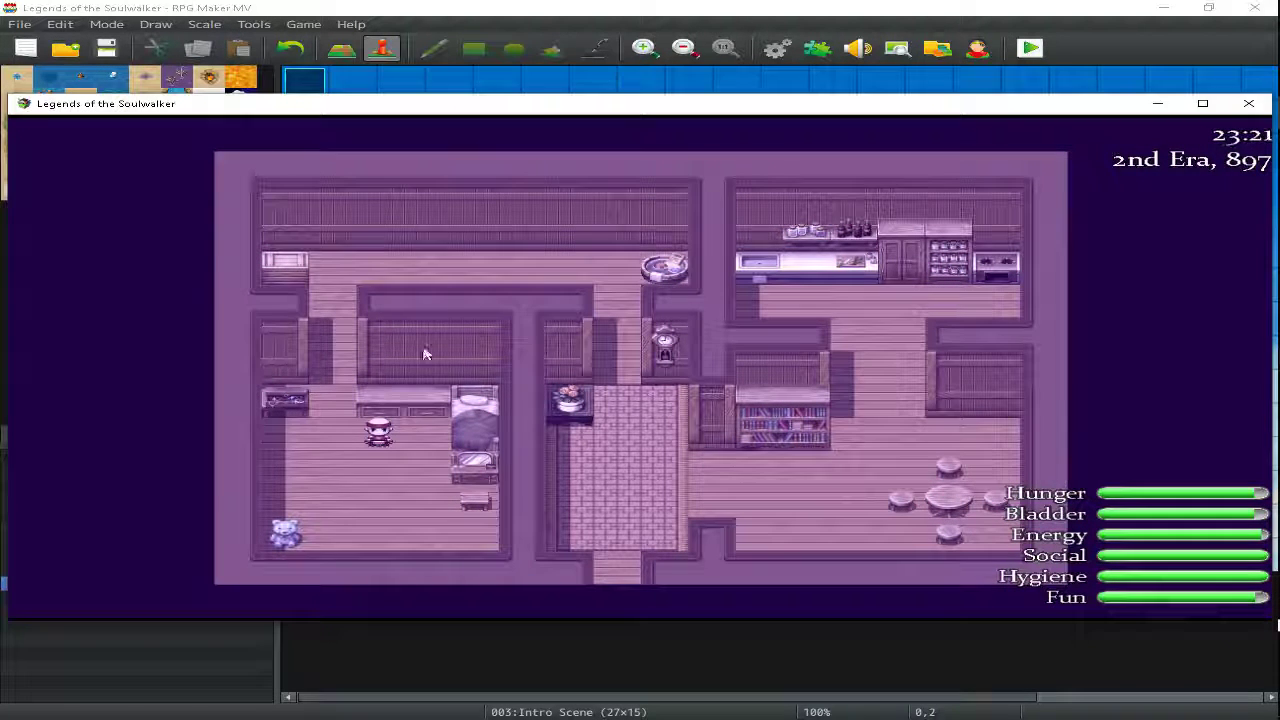
pyautogui.click(1240, 117)
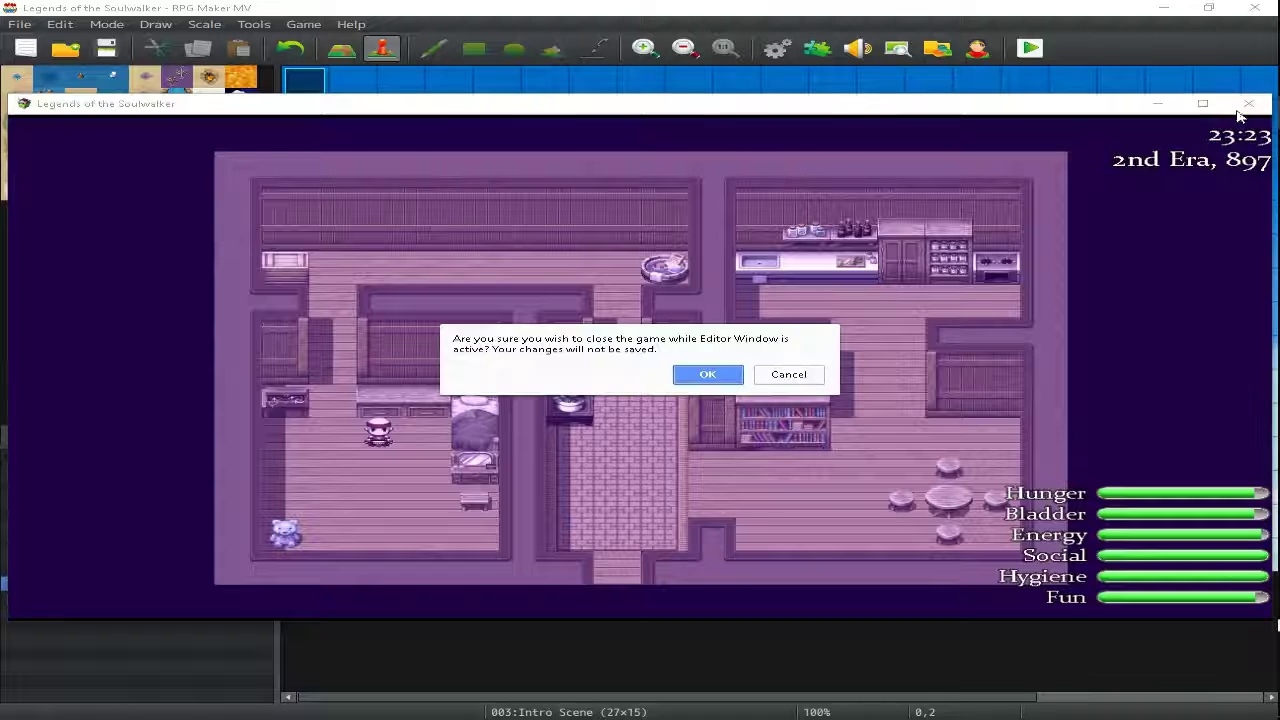
# Change the Time System's rollover check from Hours ≥ 24 to Hours ≥ 23.
pyautogui.click(710, 377)
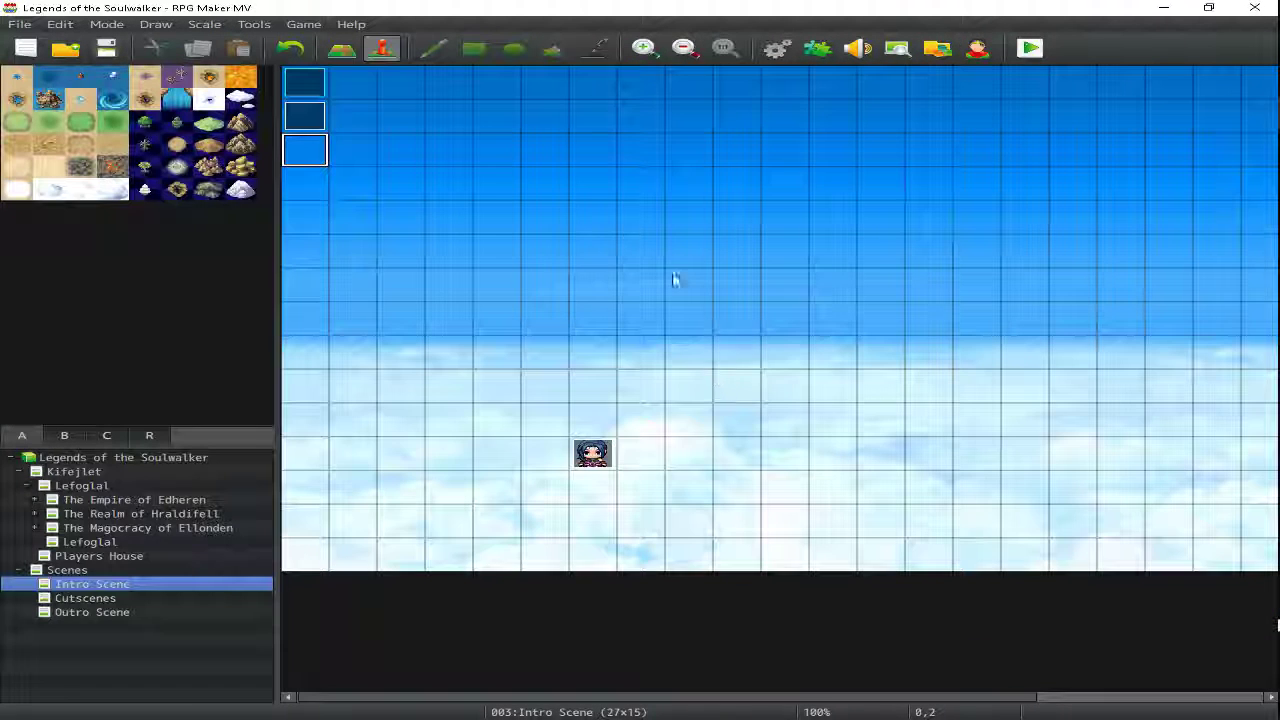
pyautogui.click(778, 48)
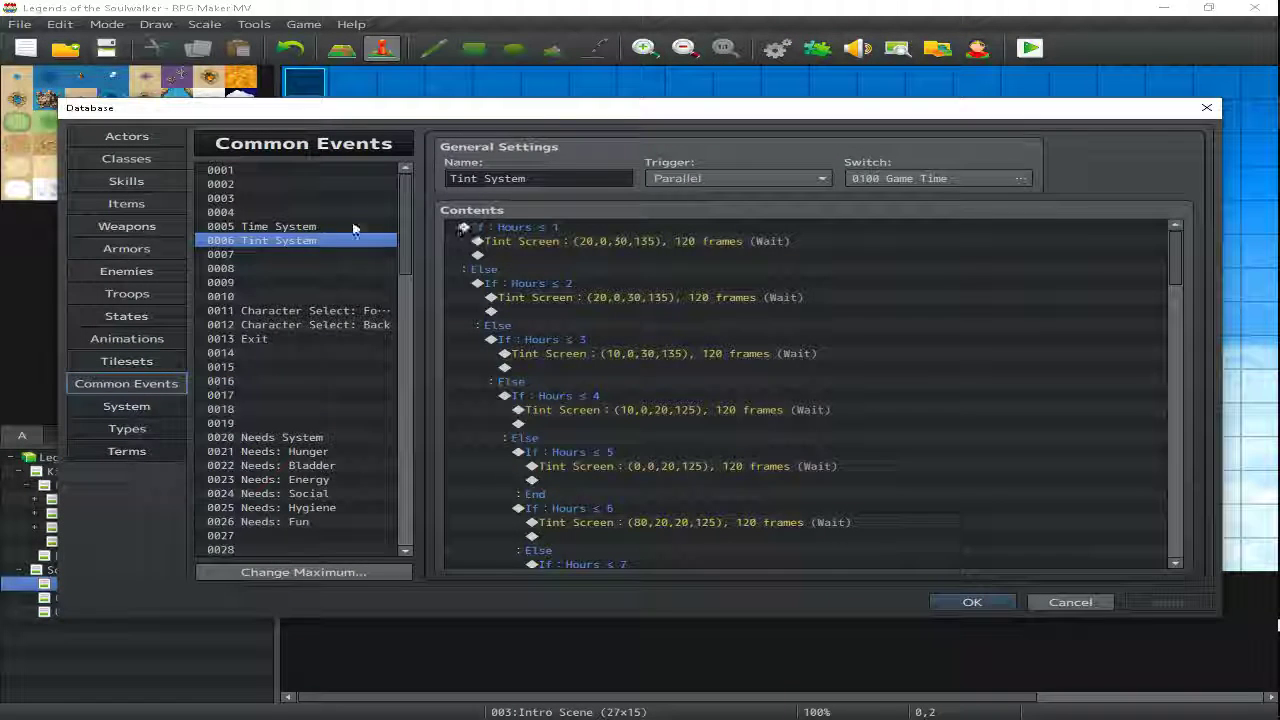
pyautogui.click(300, 226)
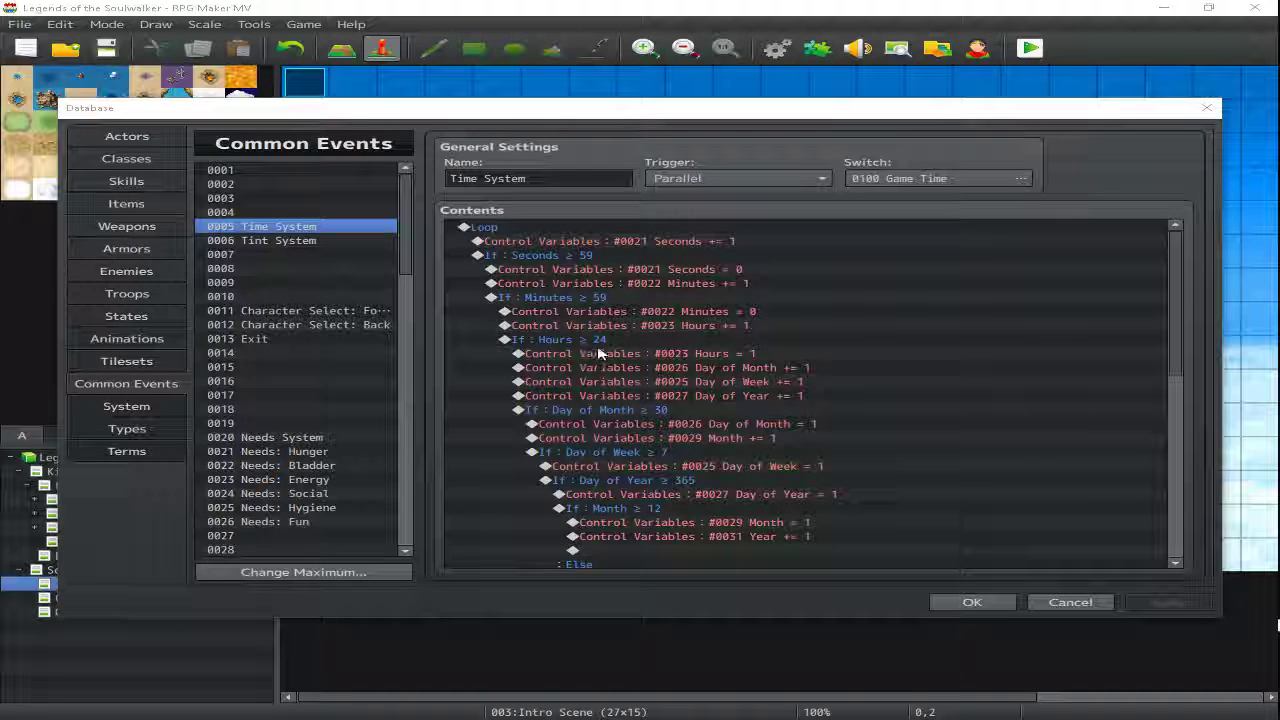
pyautogui.click(604, 340)
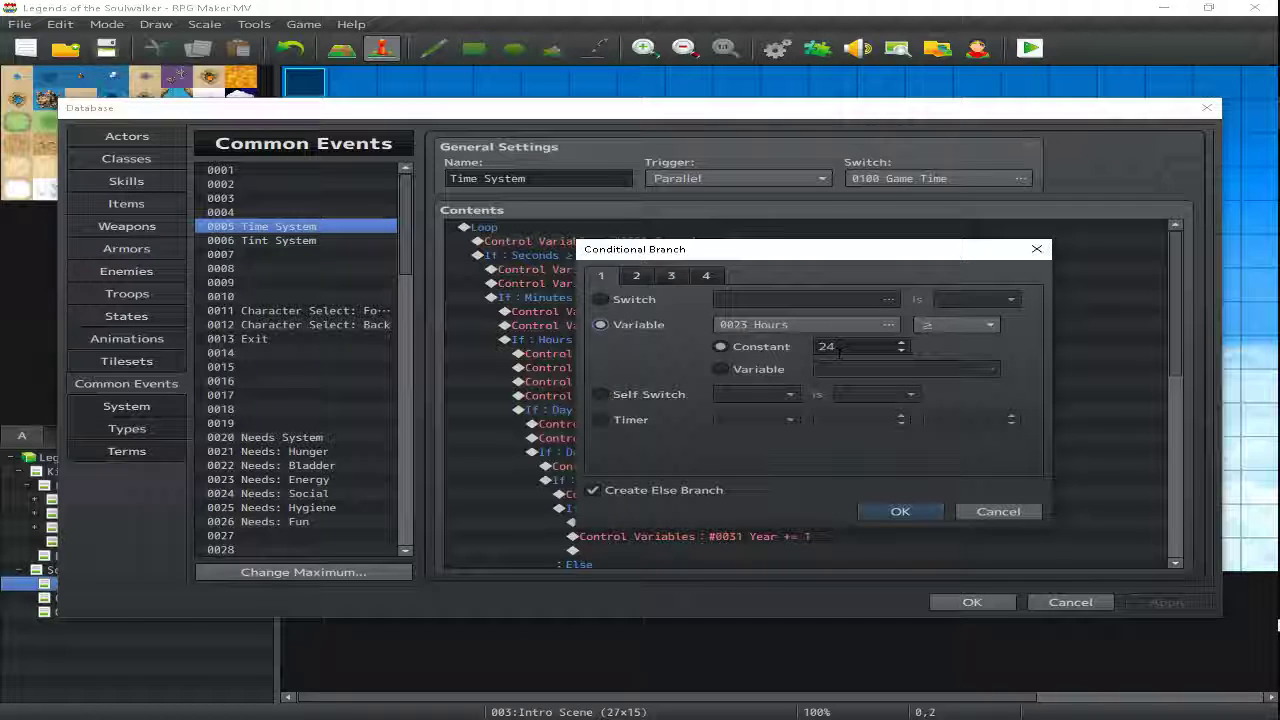
pyautogui.doubleClick(830, 346)
pyautogui.write('23')
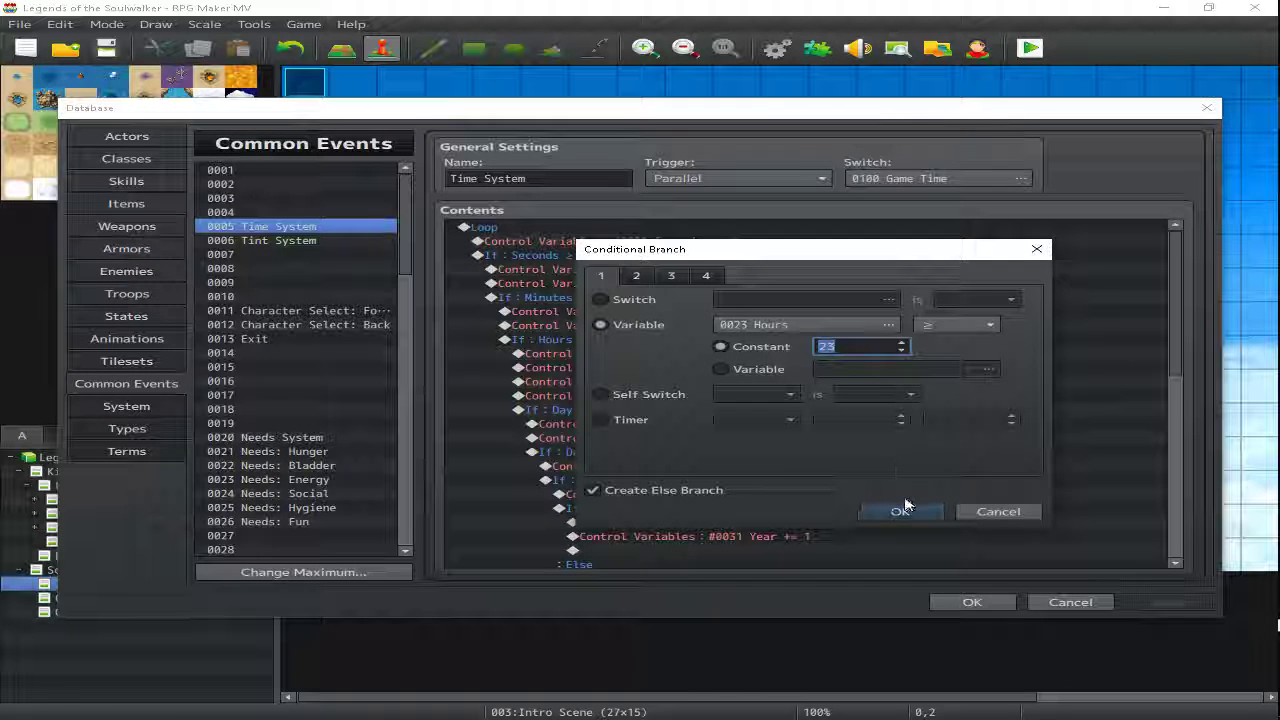
pyautogui.click(900, 511)
# Make the rollover command reset Hours to 0 instead of 1.
pyautogui.click(636, 370)
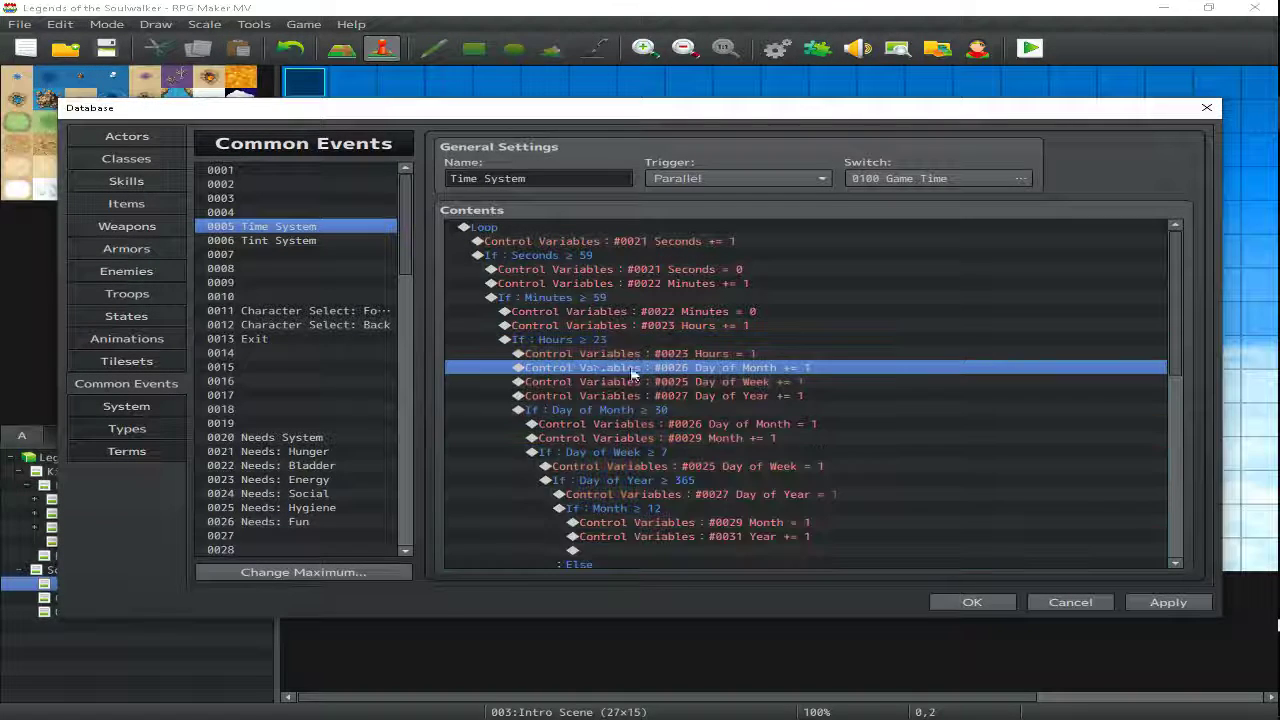
pyautogui.click(693, 355)
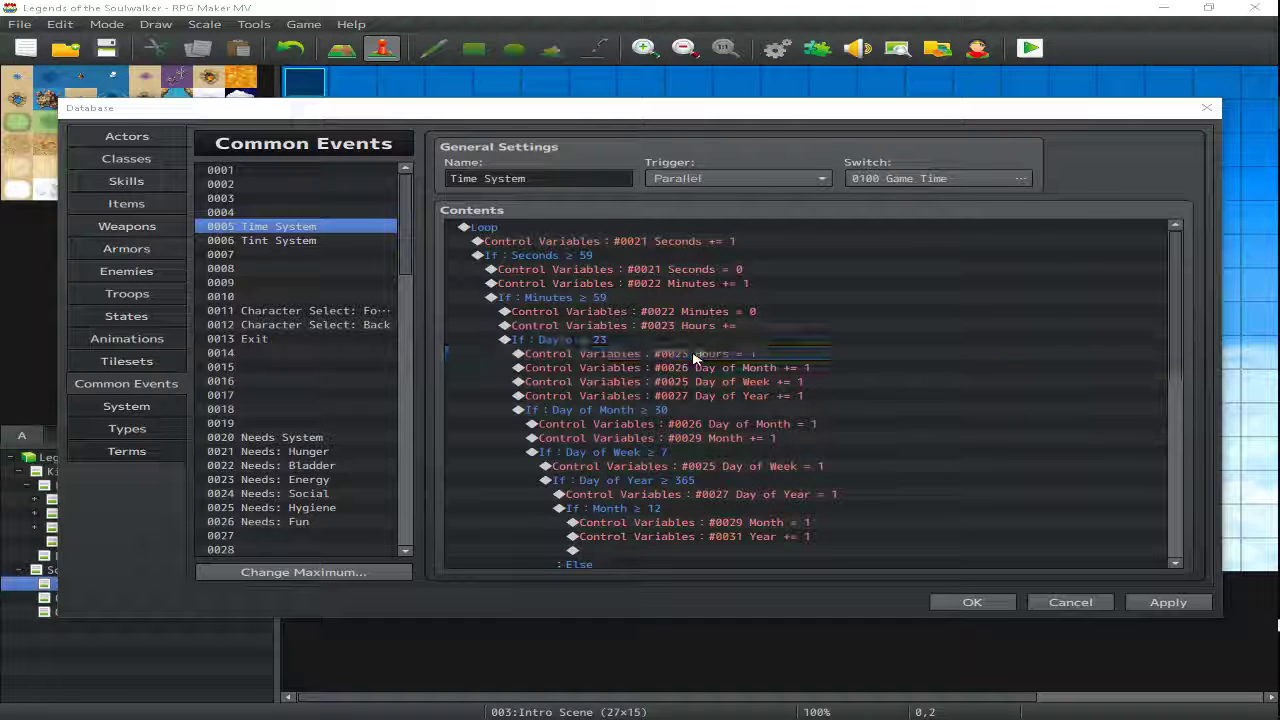
pyautogui.doubleClick(693, 355)
pyautogui.click(889, 520)
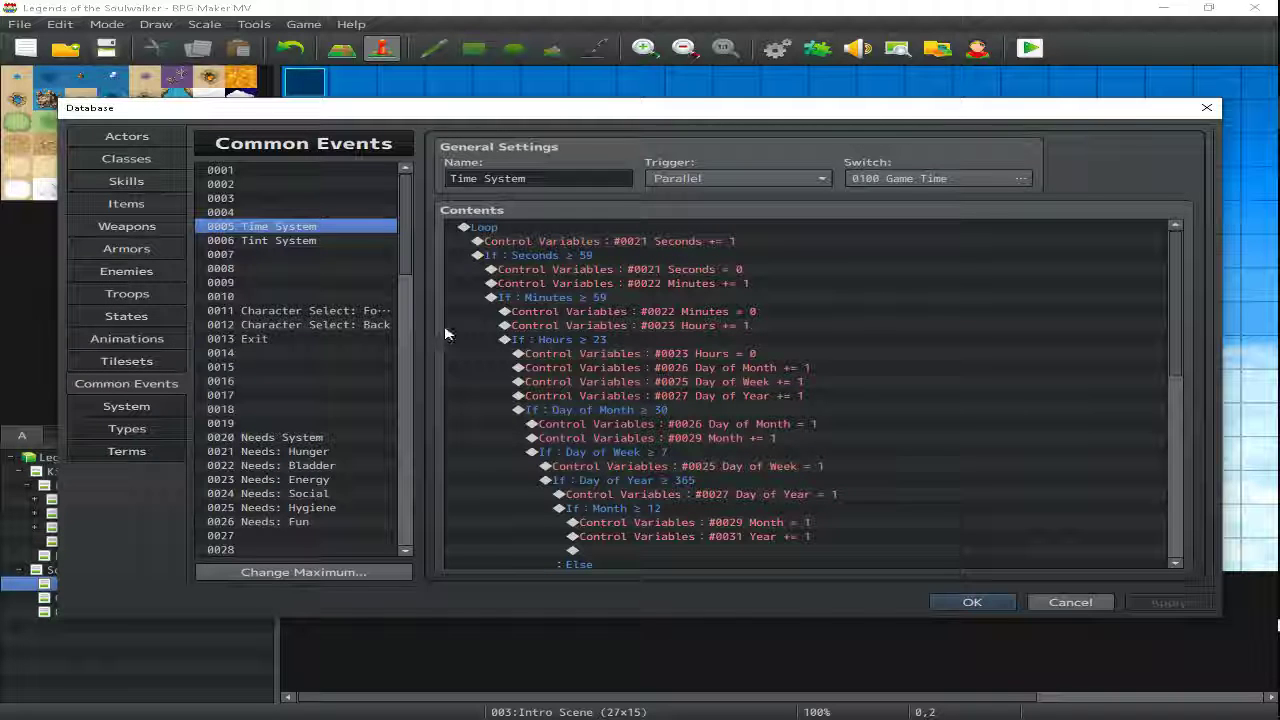
# Delete the leftover Hours ≤ 24 branch at the bottom of the Tint System list.
pyautogui.click(324, 243)
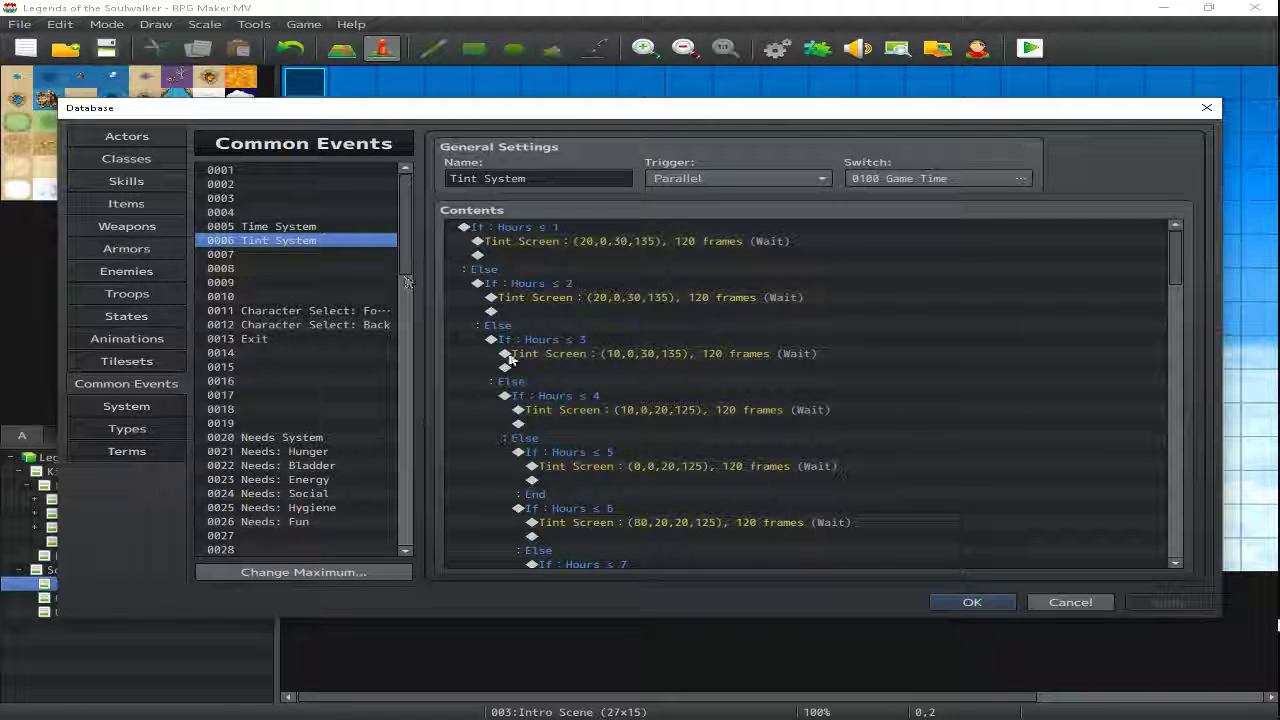
pyautogui.scroll(-10, 659, 391)
pyautogui.scroll(-10, 662, 392)
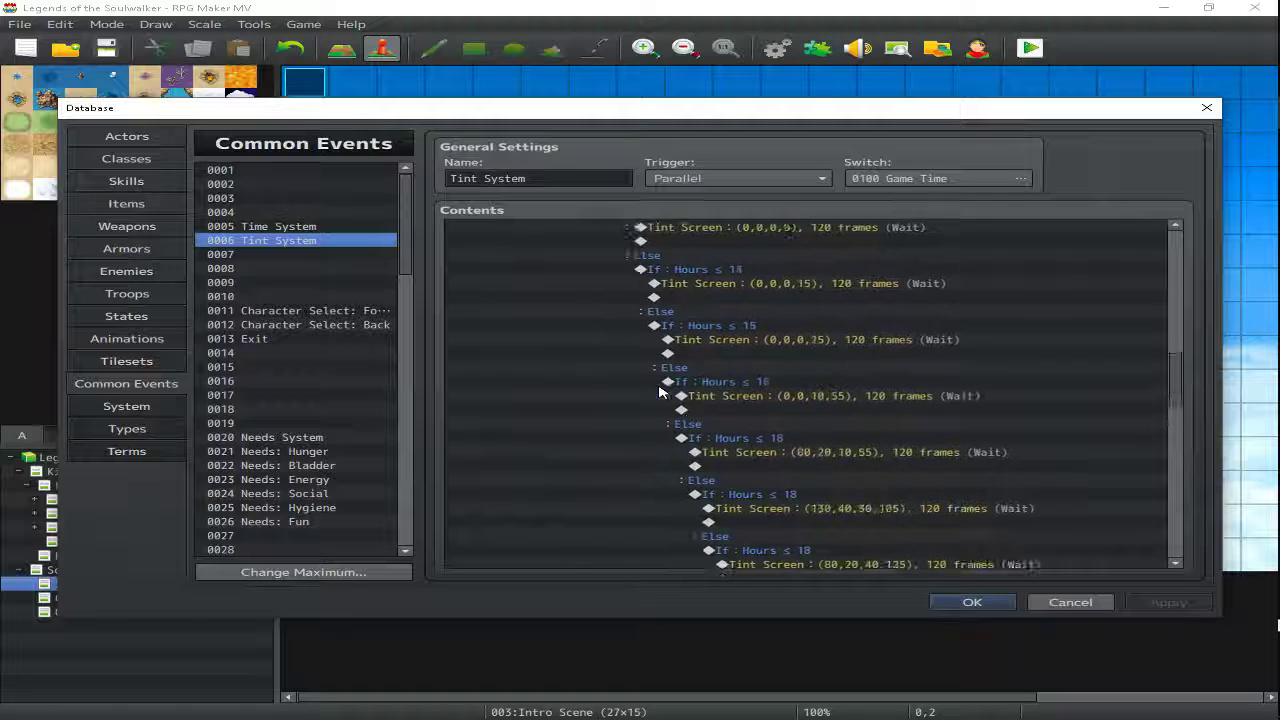
pyautogui.scroll(-2, 672, 393)
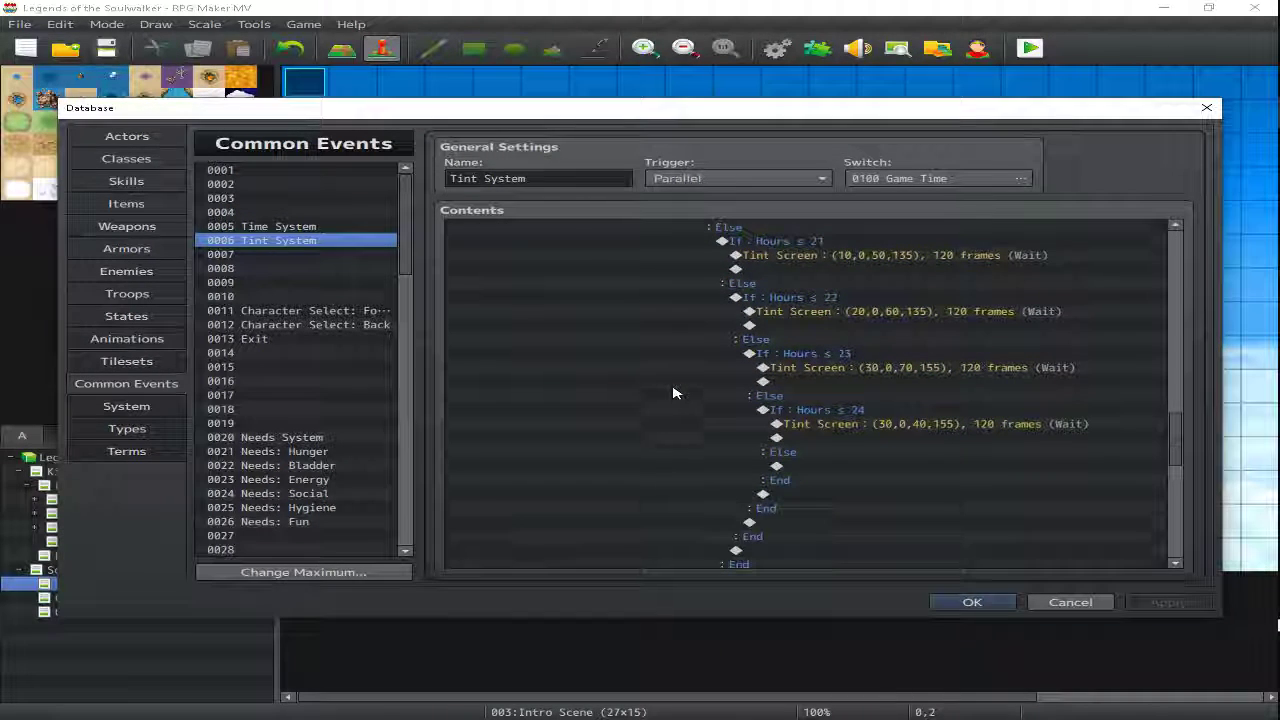
pyautogui.click(828, 412)
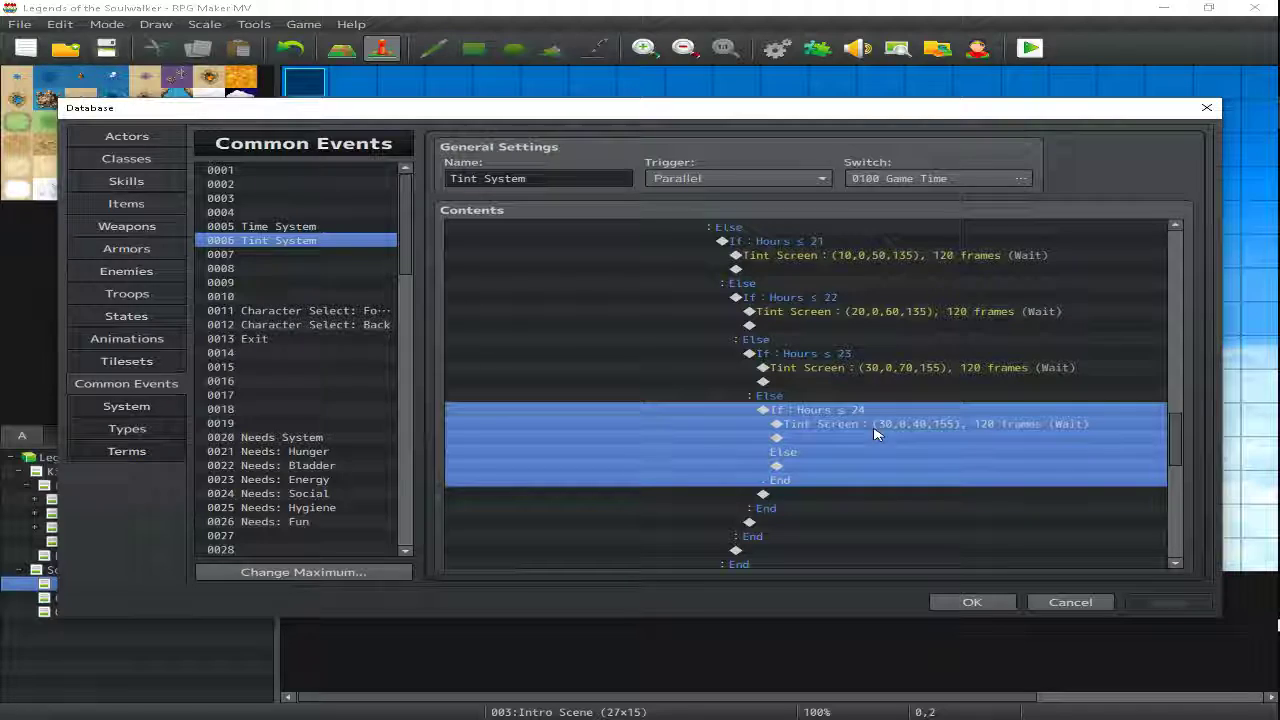
pyautogui.press('Delete')
# Paste the copied Hours ≤ 24 branch at the top and change its constant to 0.
pyautogui.scroll(7, 866, 432)
pyautogui.scroll(15, 866, 432)
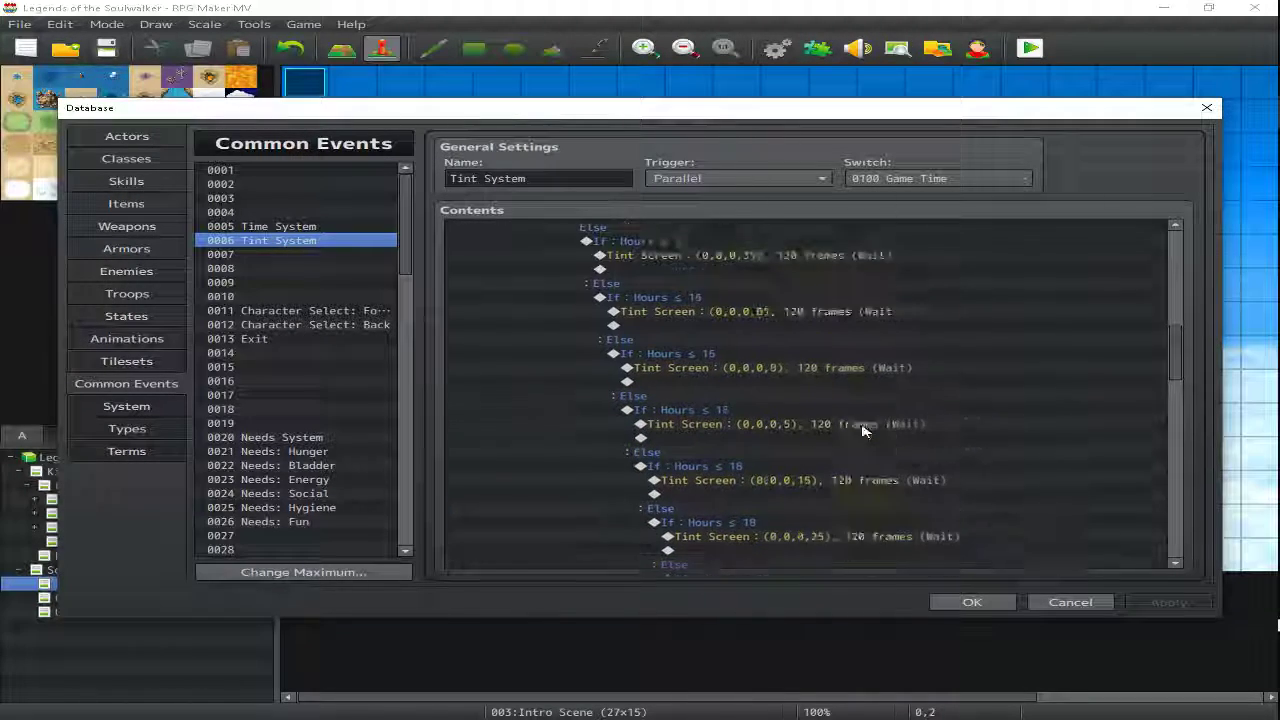
pyautogui.scroll(3, 866, 432)
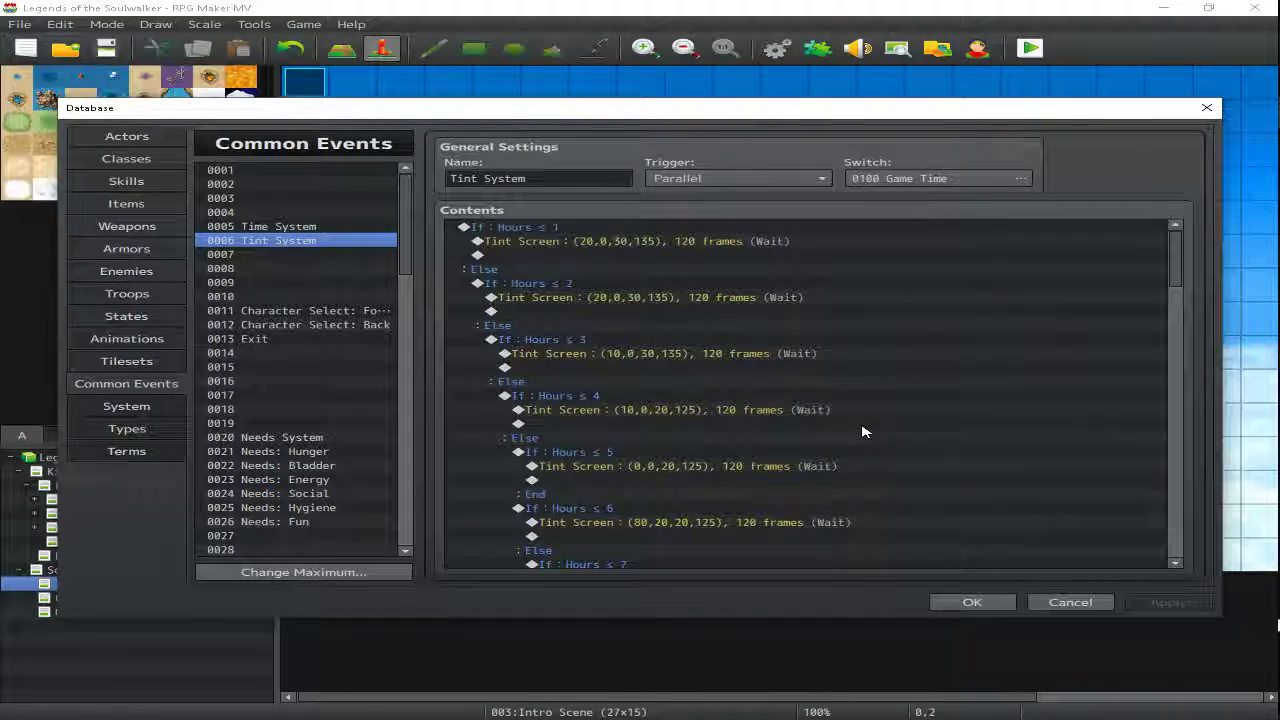
pyautogui.click(548, 232)
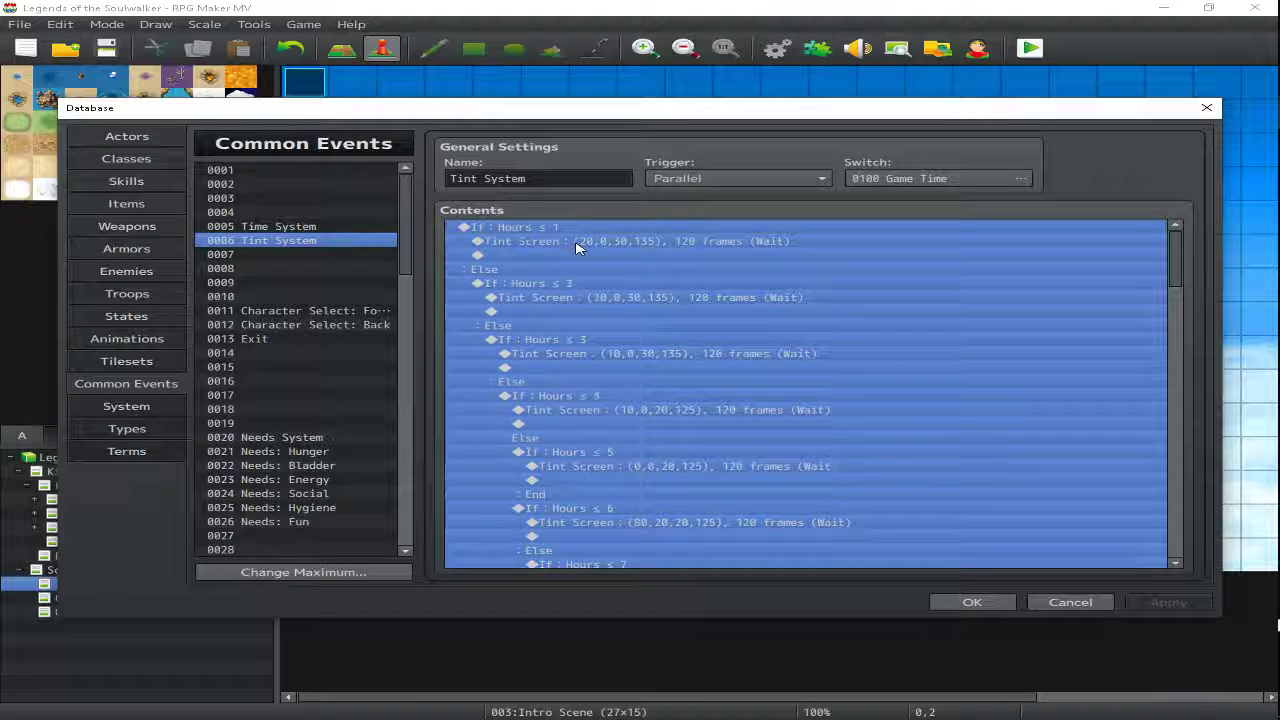
pyautogui.hotkey('ctrl', 'v')
pyautogui.doubleClick(563, 232)
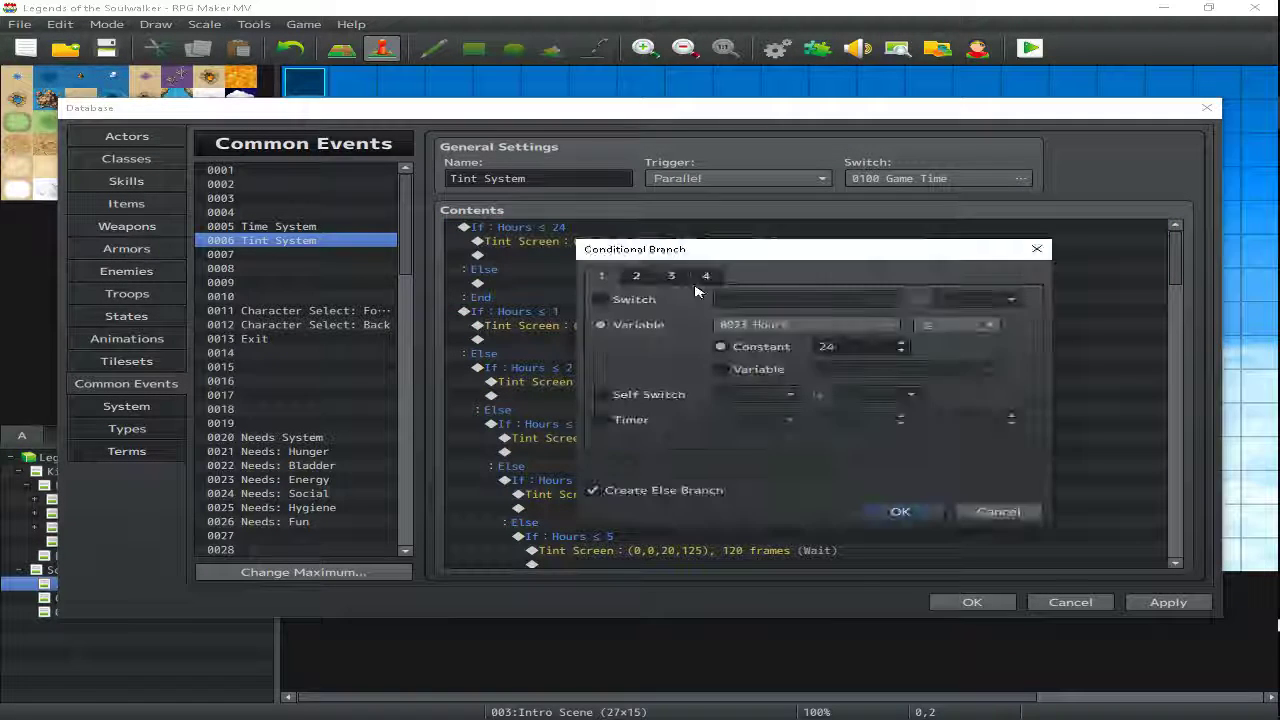
pyautogui.doubleClick(848, 346)
pyautogui.write('0')
pyautogui.press('Return')
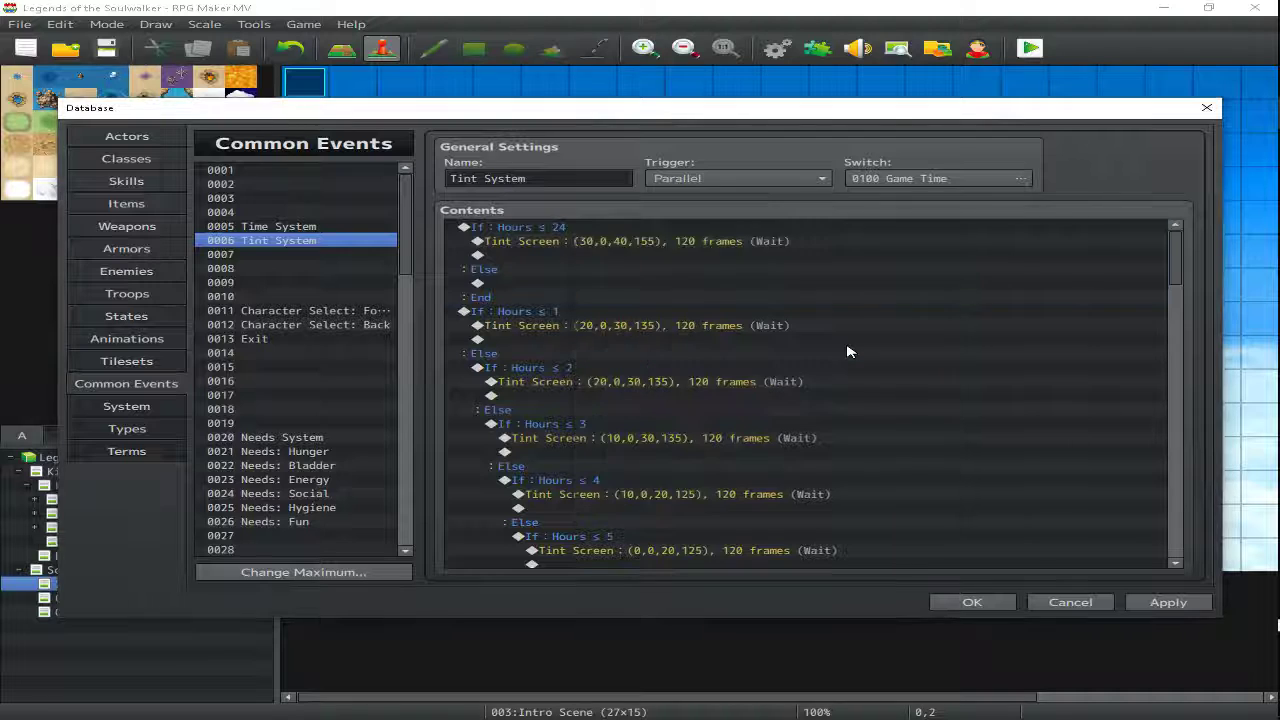
# Move the Hours ≤ 1 branch chain into the hour 0 branch's Else.
pyautogui.click(570, 312)
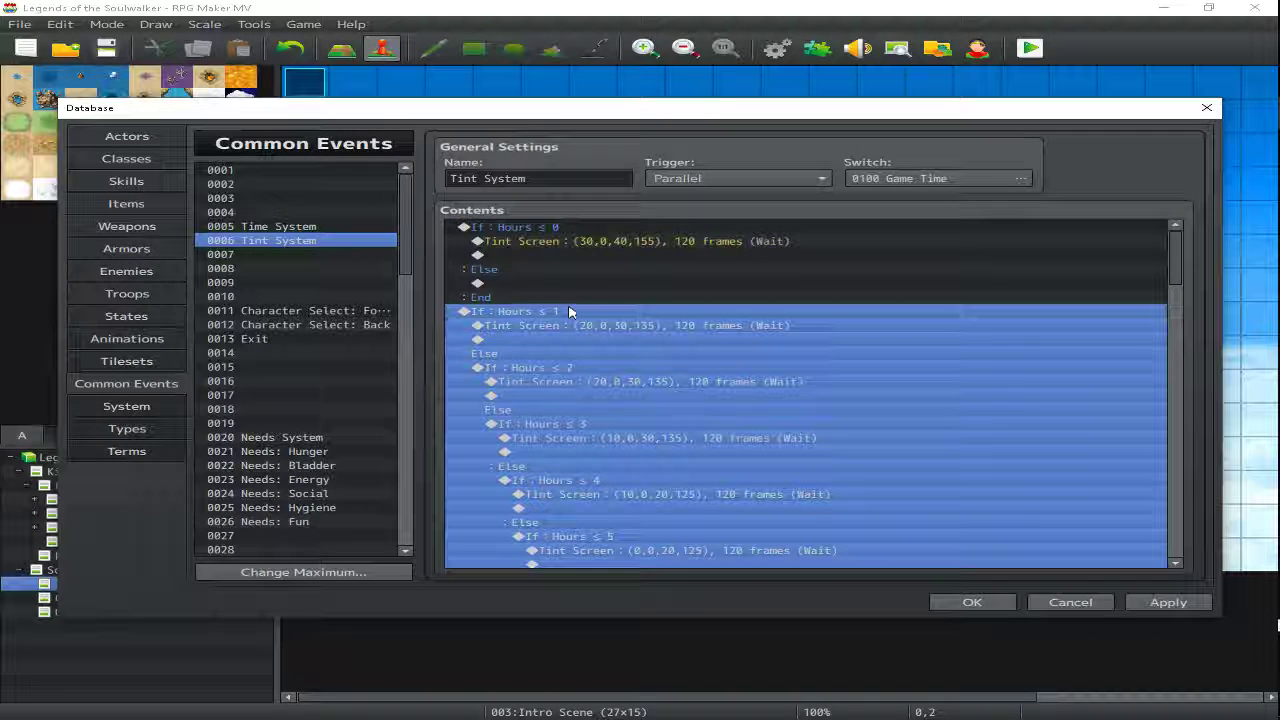
pyautogui.press('Delete')
pyautogui.click(535, 286)
pyautogui.hotkey('ctrl', 'v')
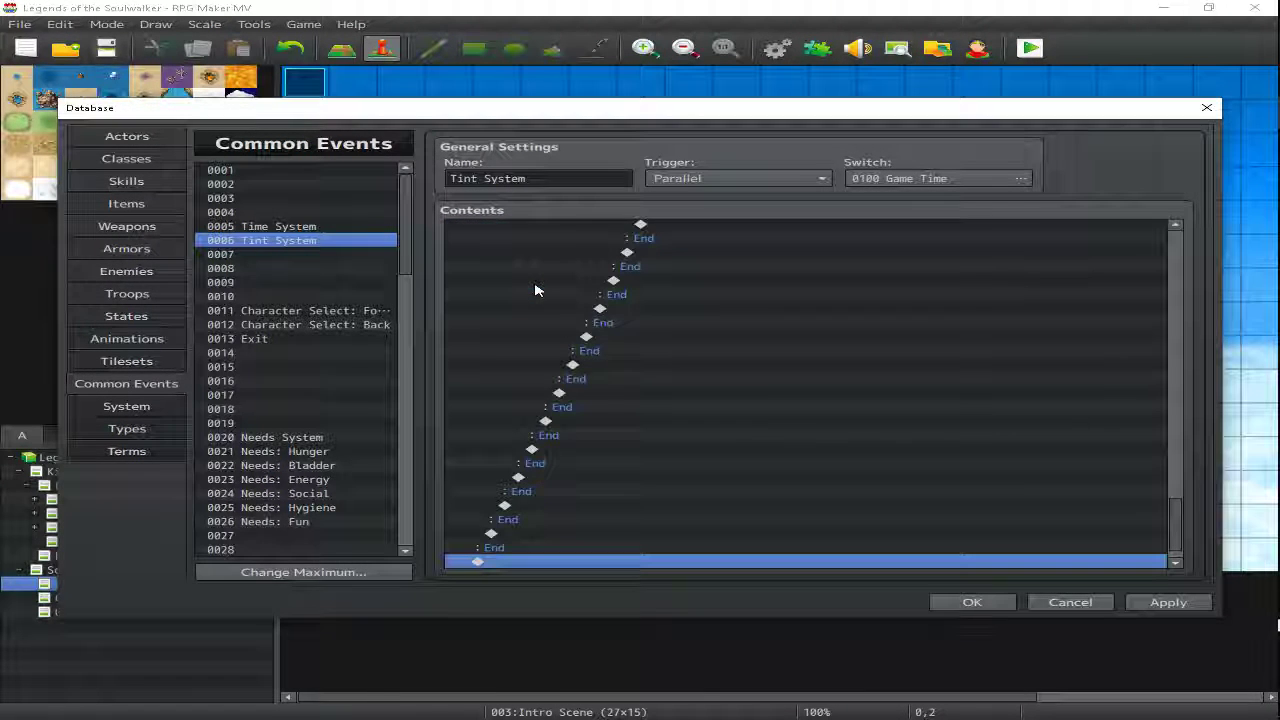
pyautogui.scroll(15, 782, 331)
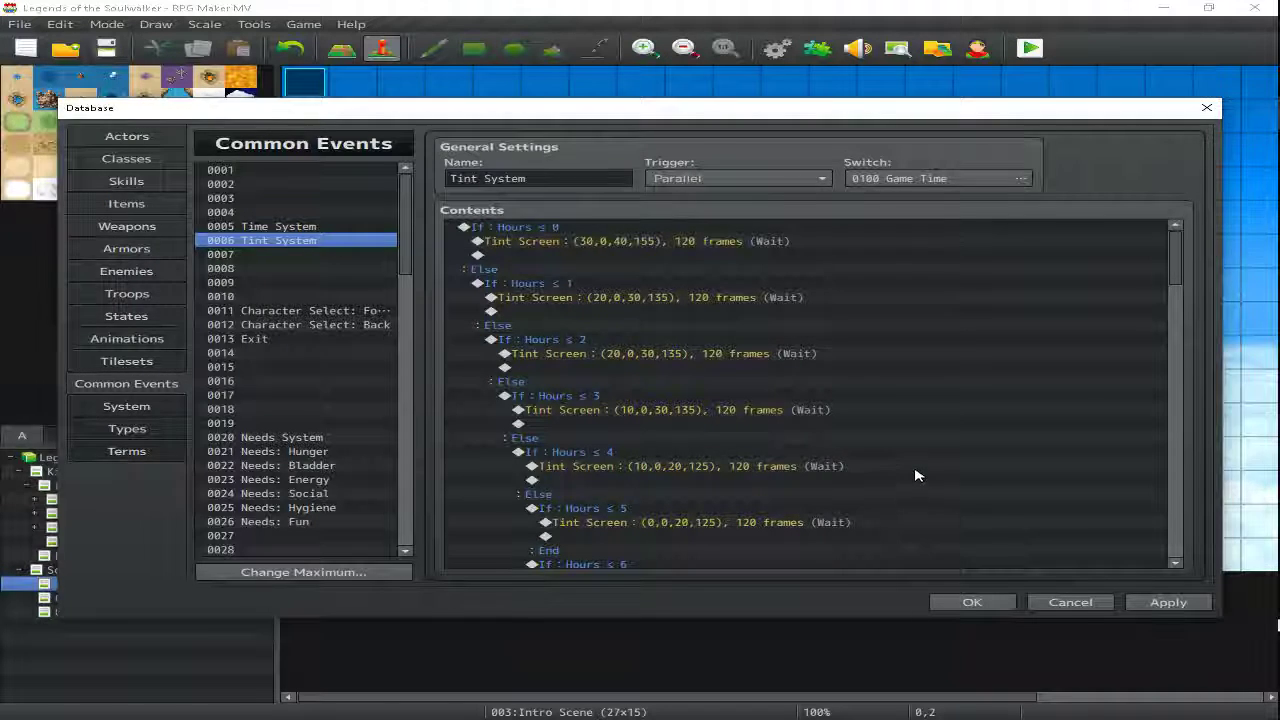
# Launch the playtest and walk the hero from the bedroom into the hallway under the hour 0 tint.
pyautogui.hotkey('alt', 'Tab')
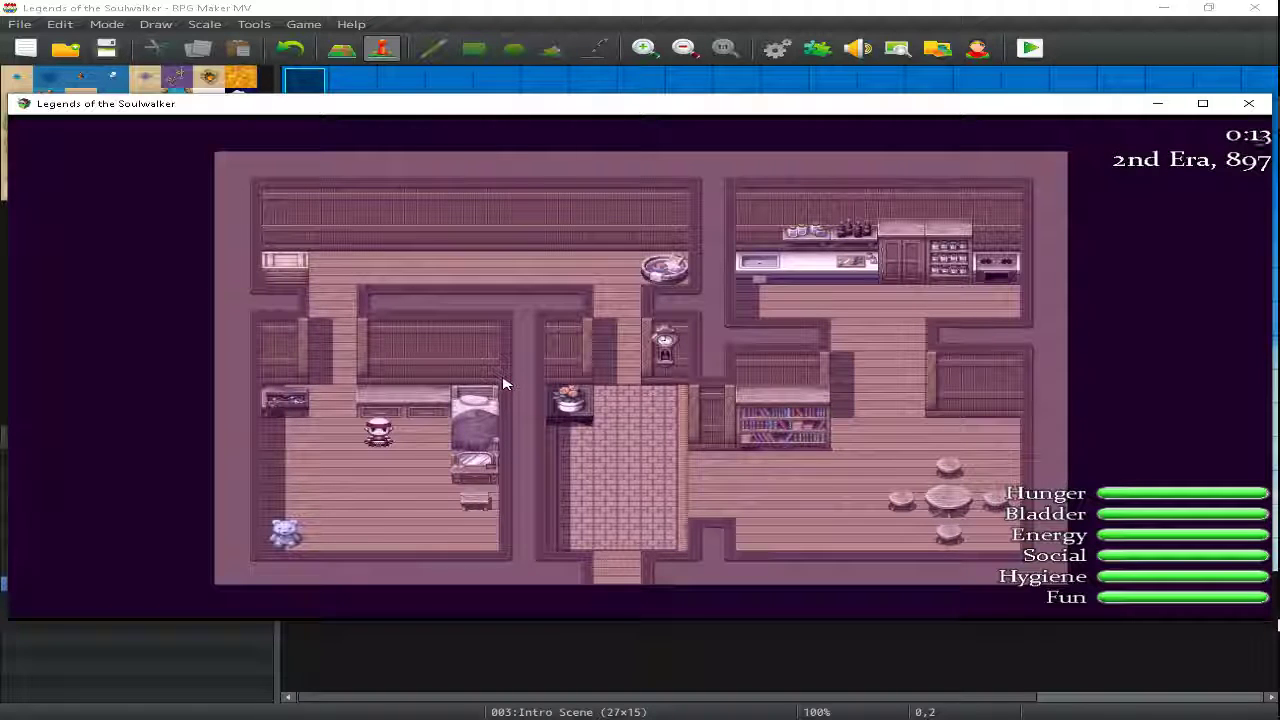
pyautogui.press('Left')
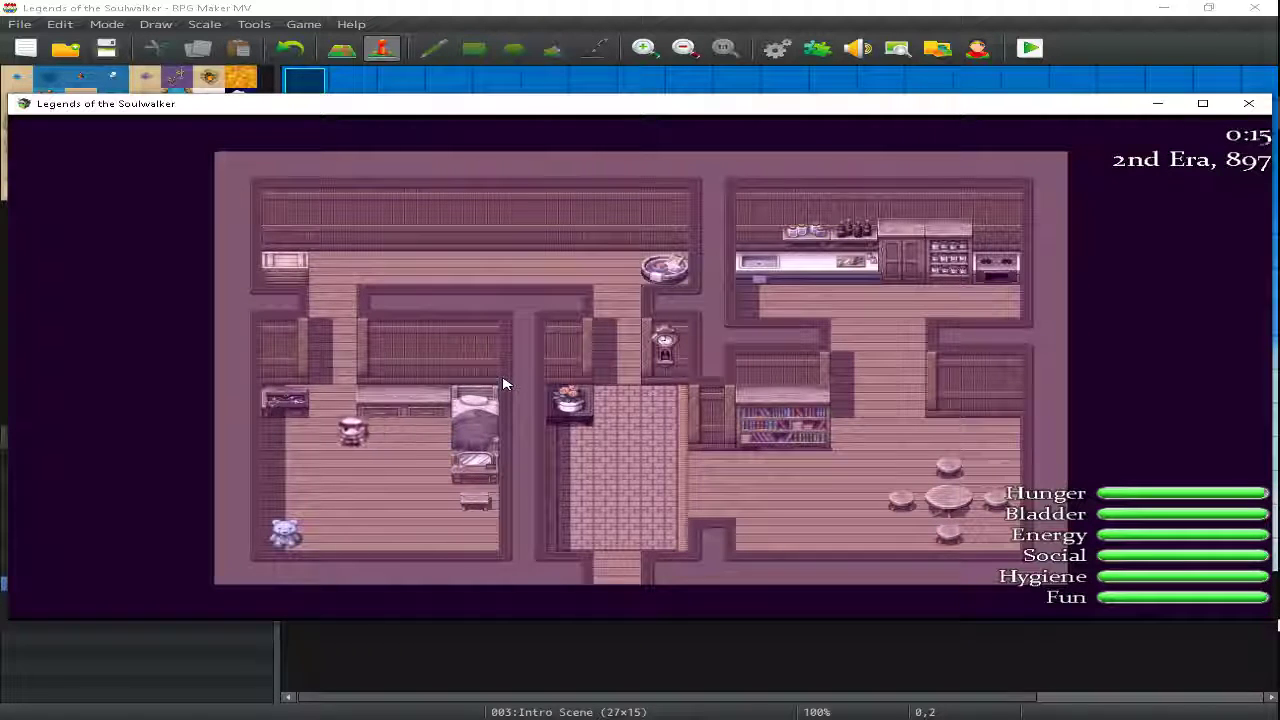
pyautogui.press('Right')
pyautogui.press('Up')
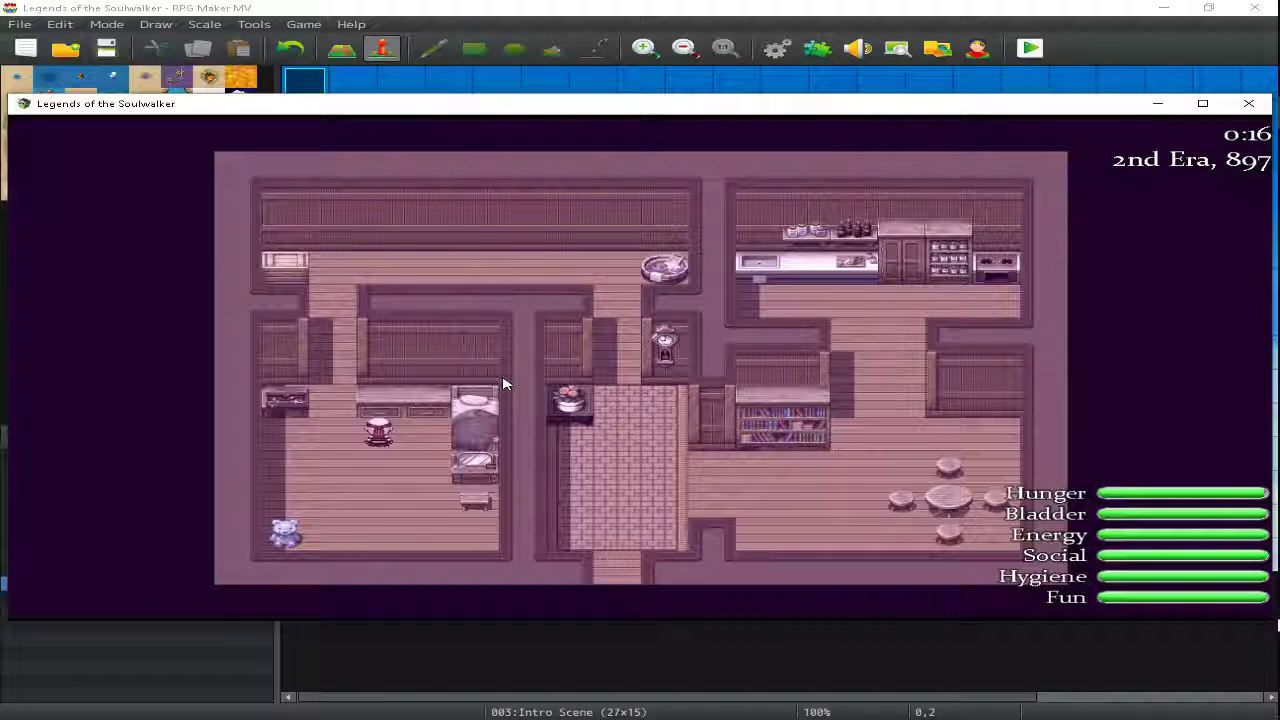
pyautogui.press('Left')
pyautogui.press('Up')
pyautogui.press('Right')
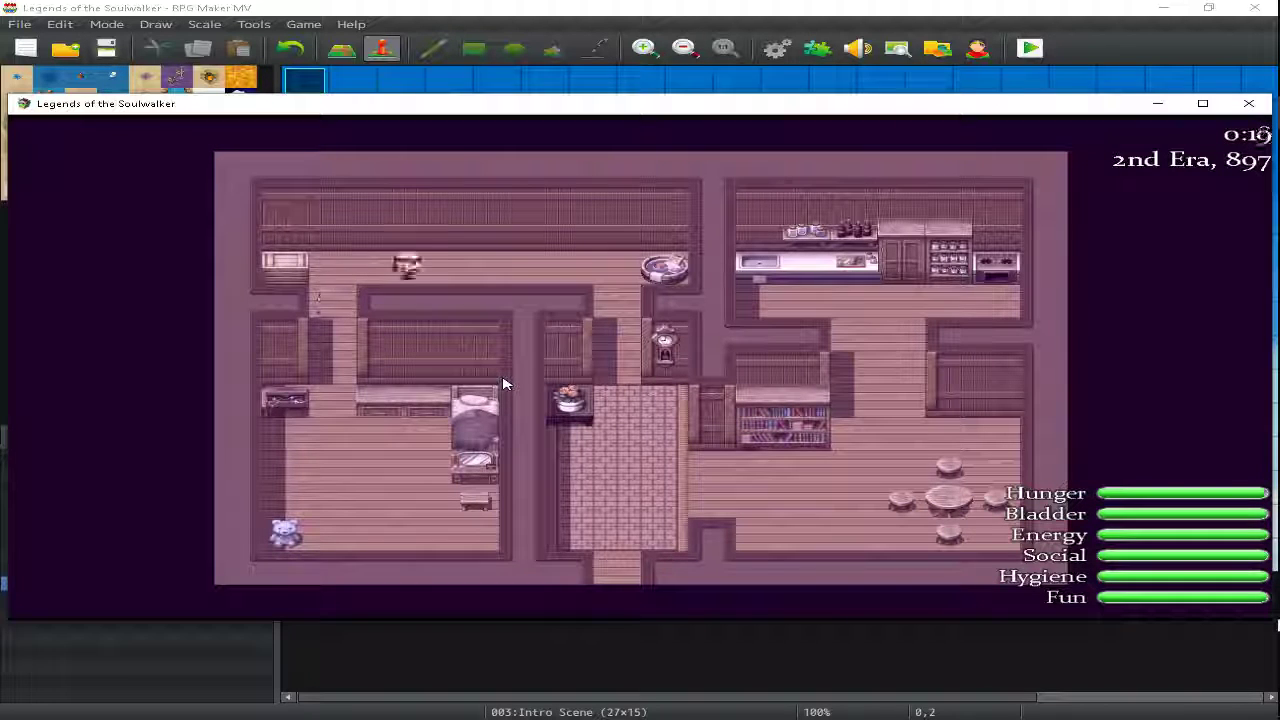
pyautogui.press('Down')
pyautogui.press('Down')
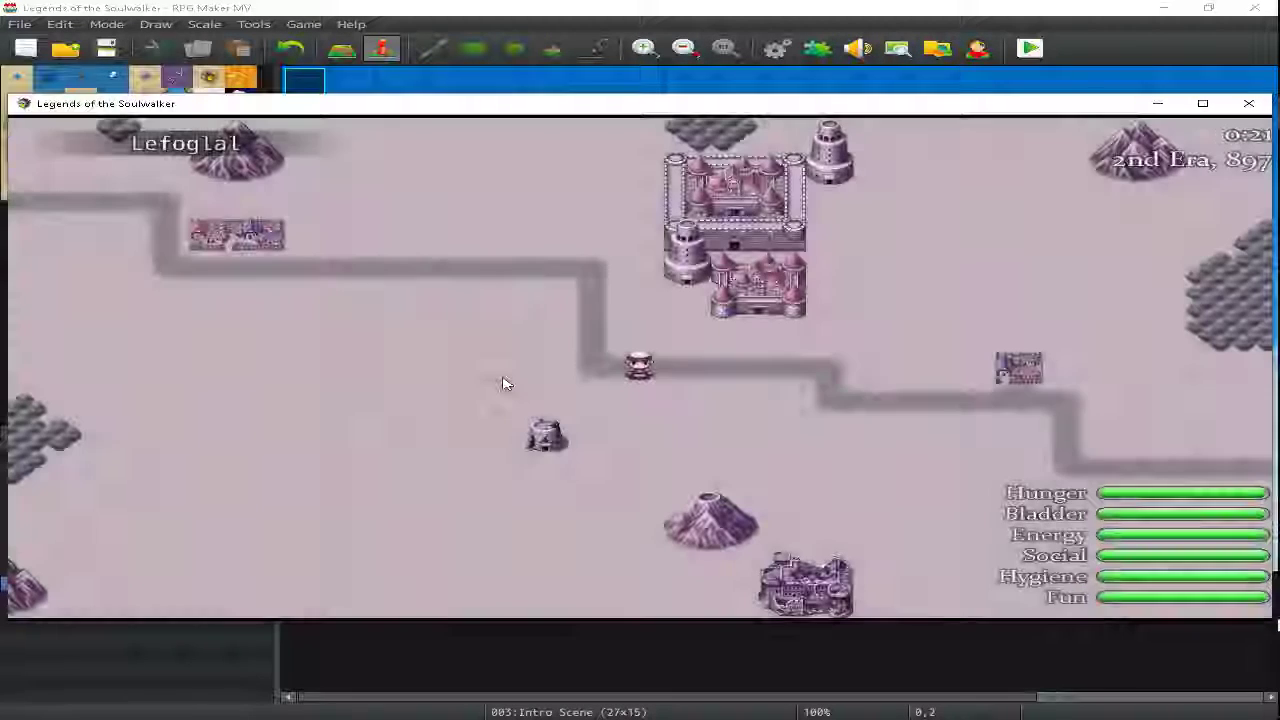
# Walk the hero right and down across the world map past the walled town to the castle.
pyautogui.press('Right')
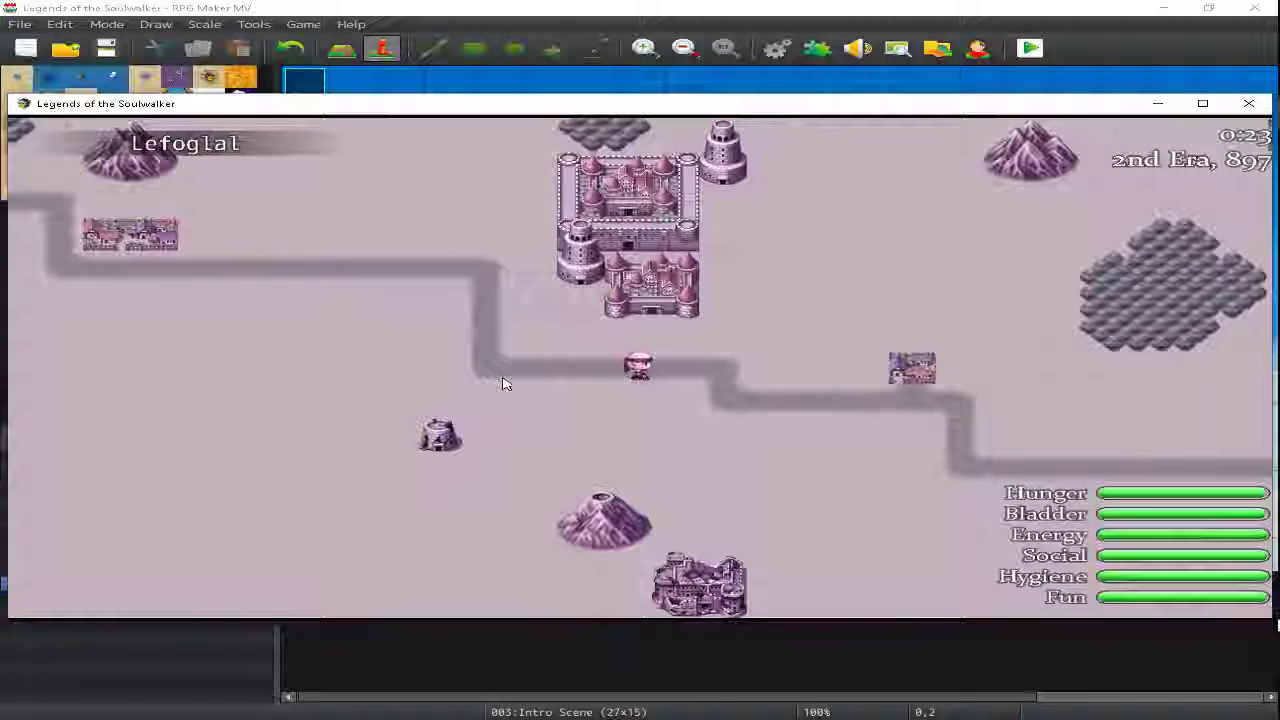
pyautogui.press('Right')
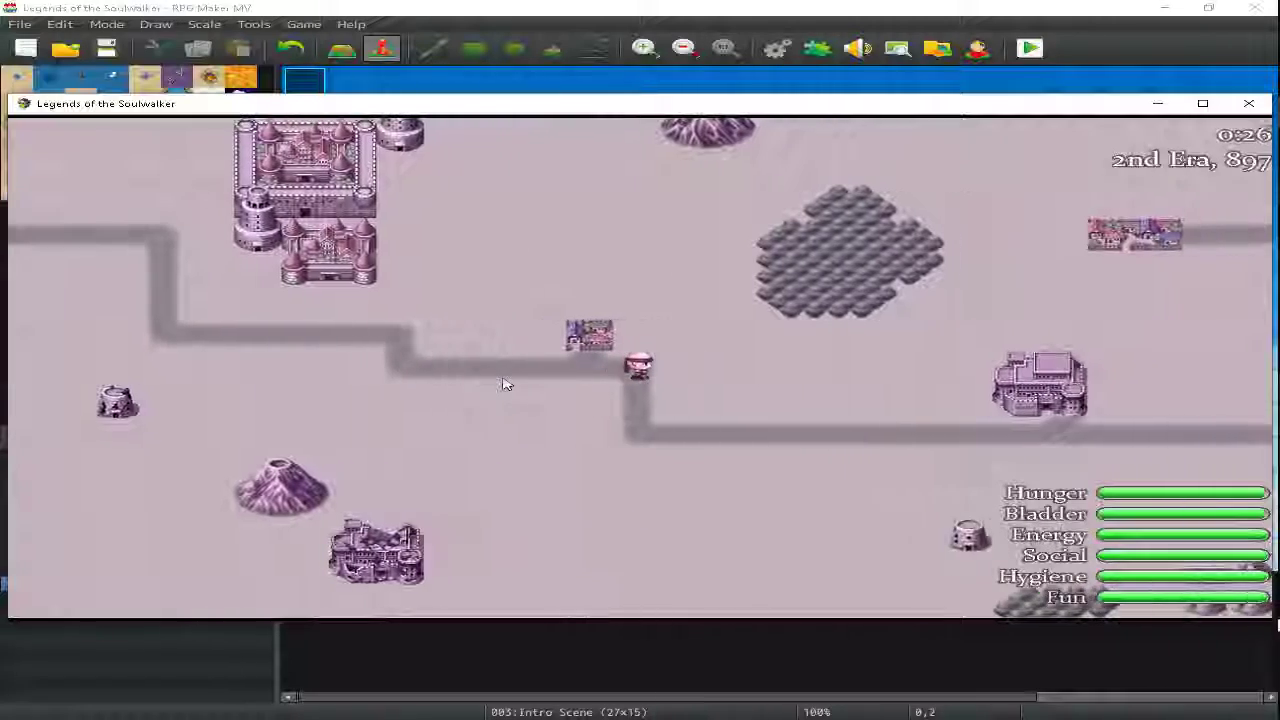
pyautogui.press('Right')
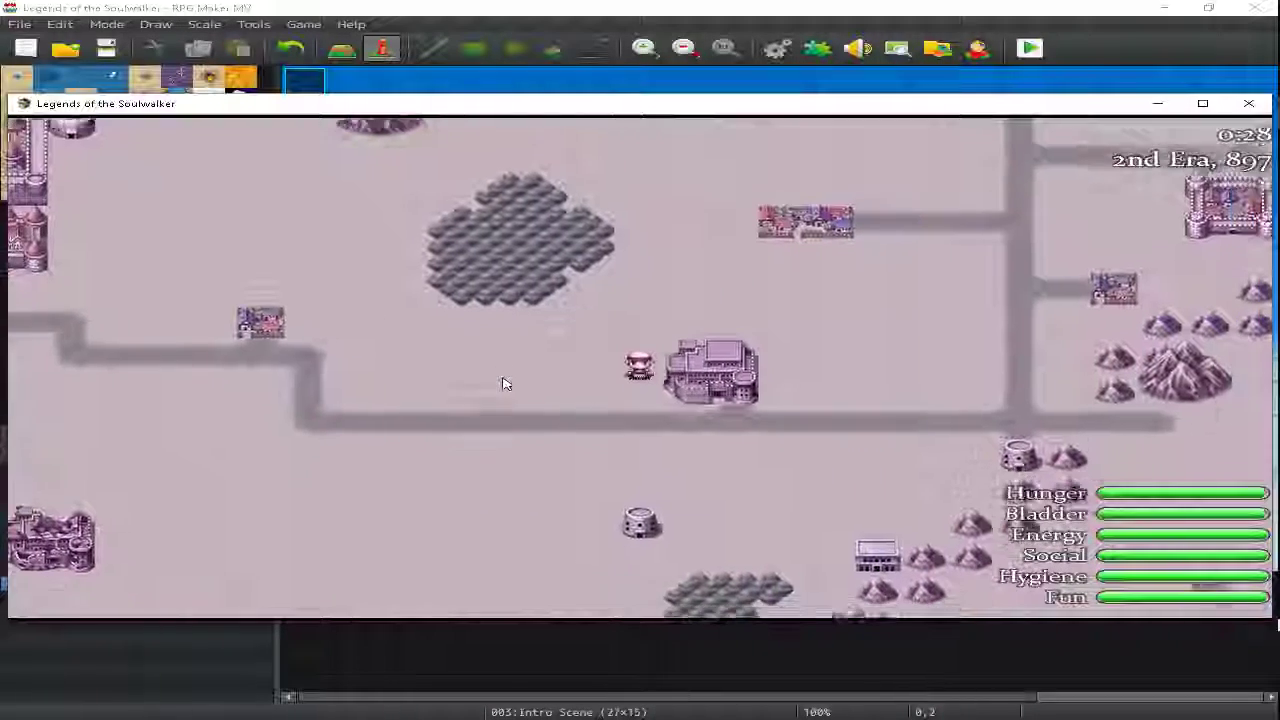
pyautogui.press('Right')
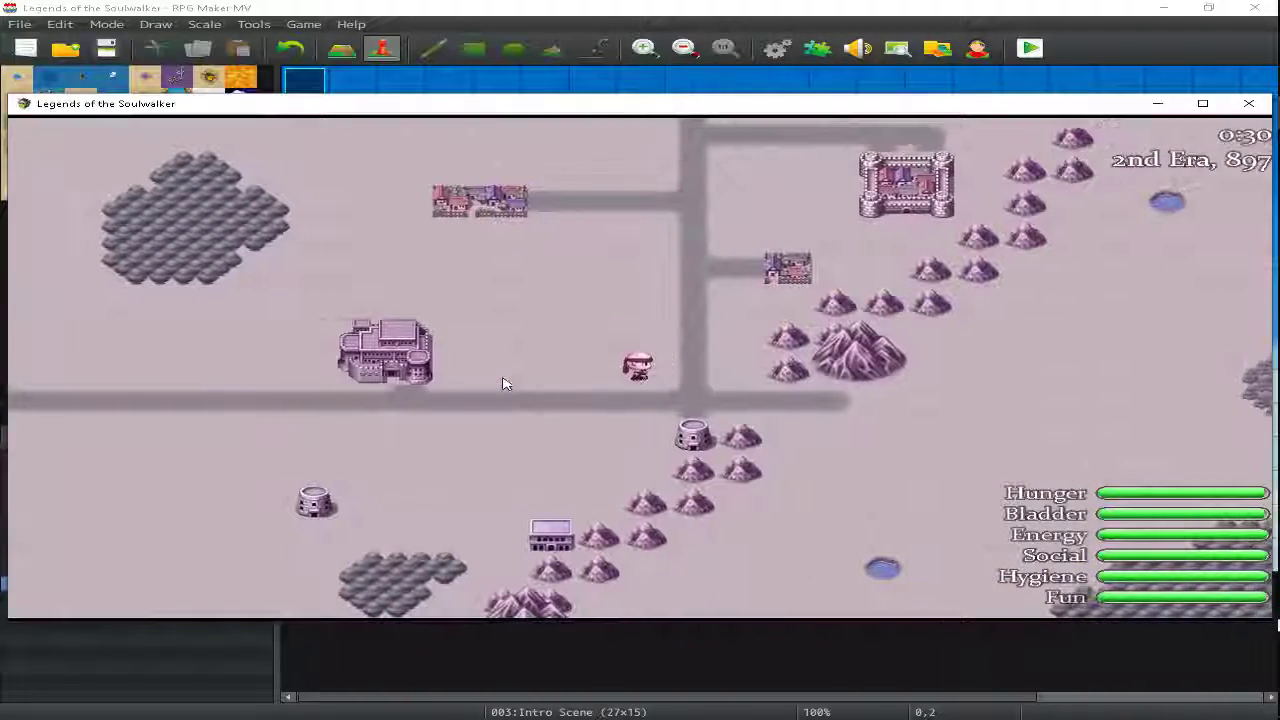
pyautogui.press('Down')
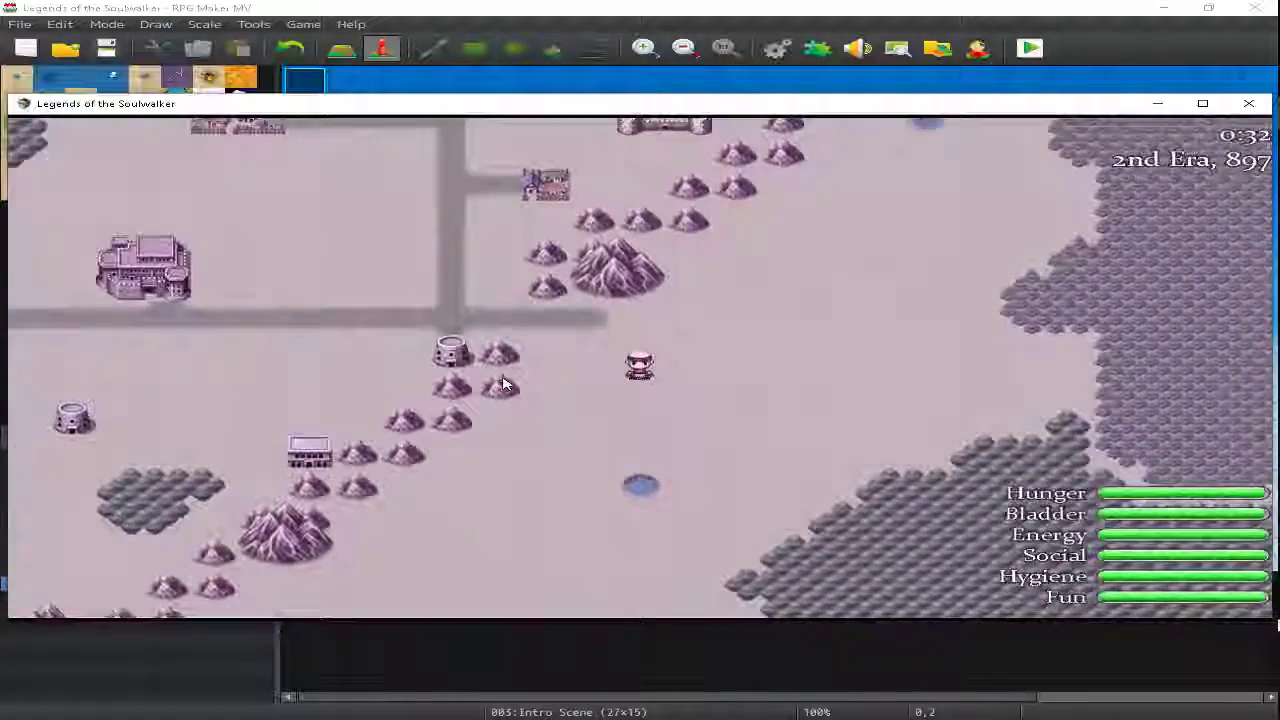
pyautogui.press('Right')
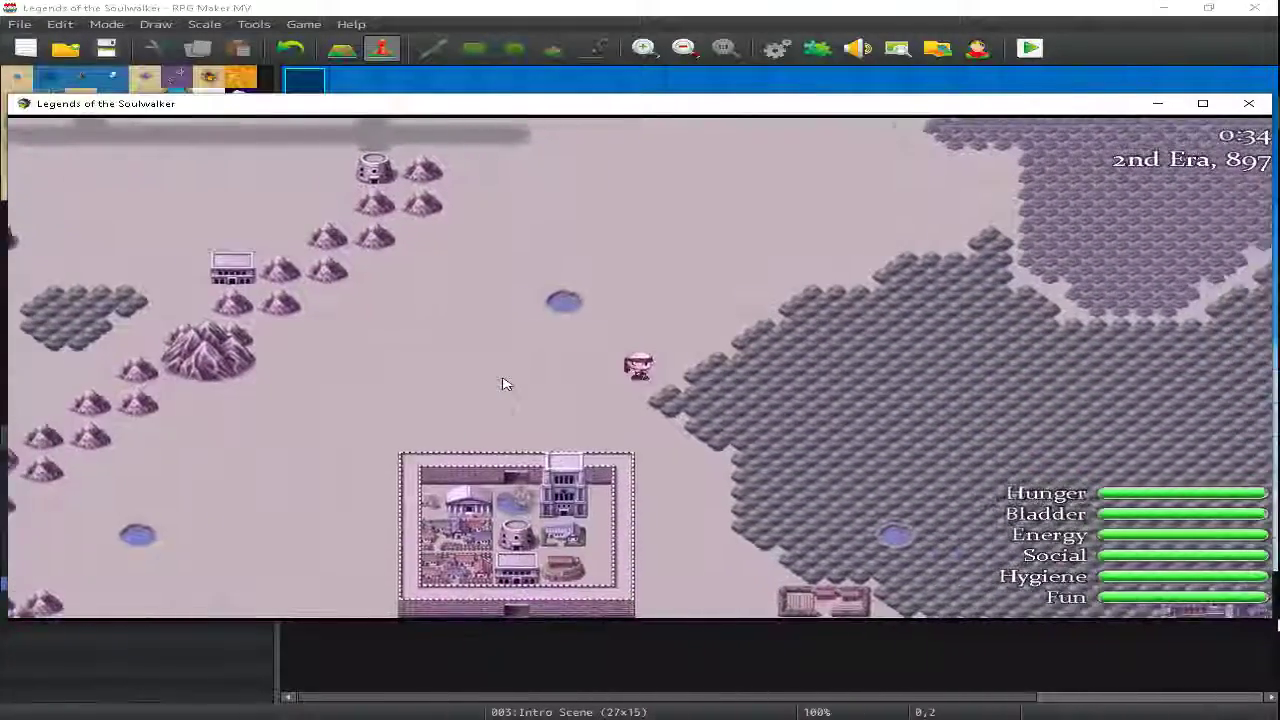
pyautogui.press('Down')
pyautogui.press('Right')
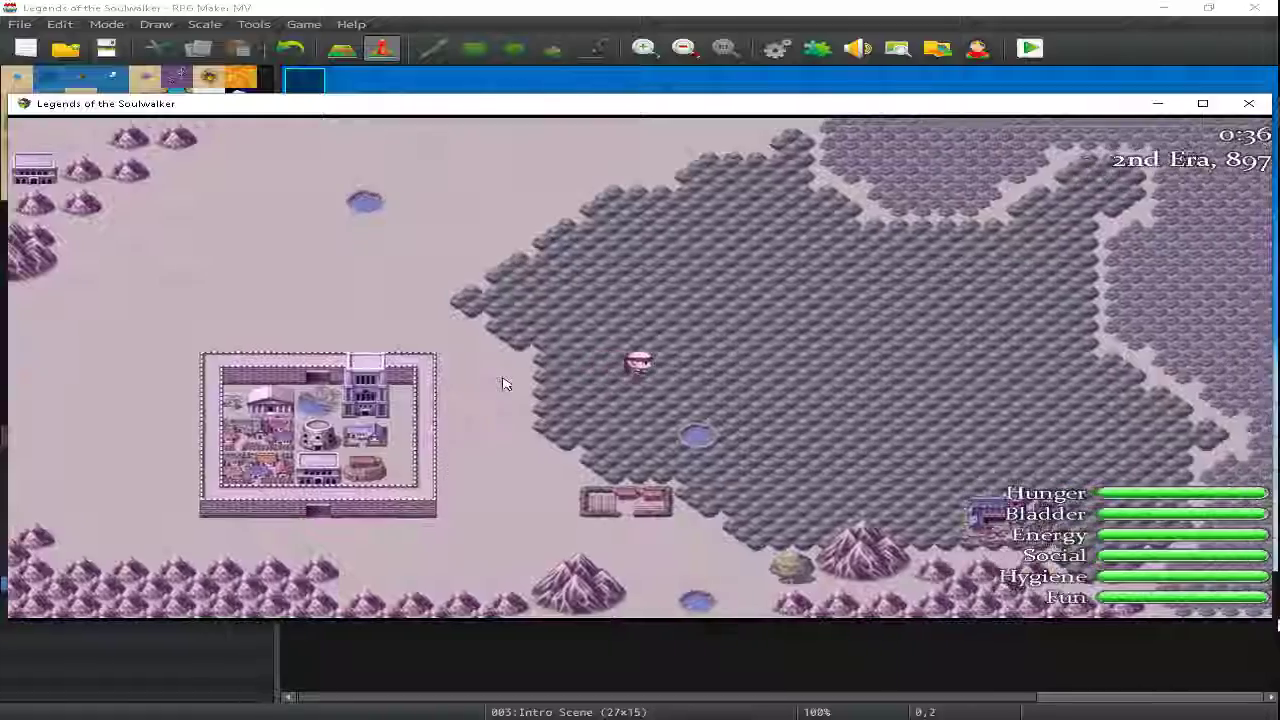
pyautogui.press('Down')
pyautogui.press('Right')
pyautogui.press('Down')
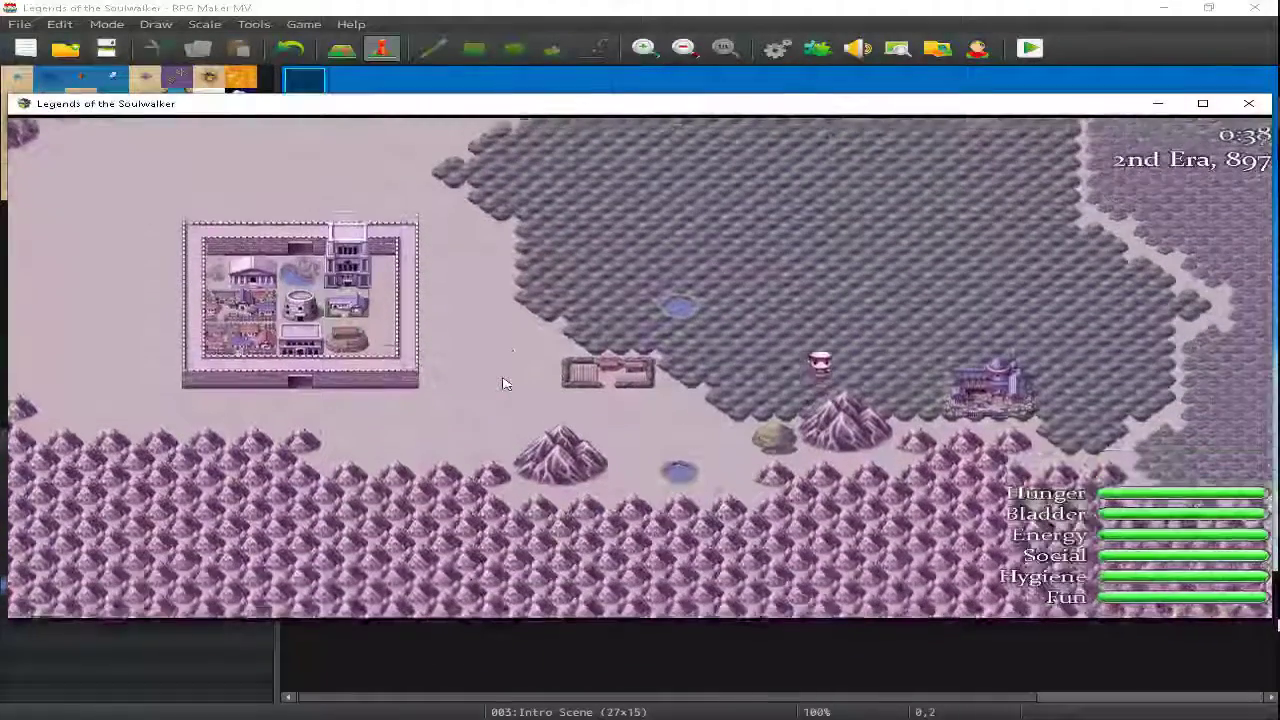
pyautogui.press('Right')
pyautogui.press('Right')
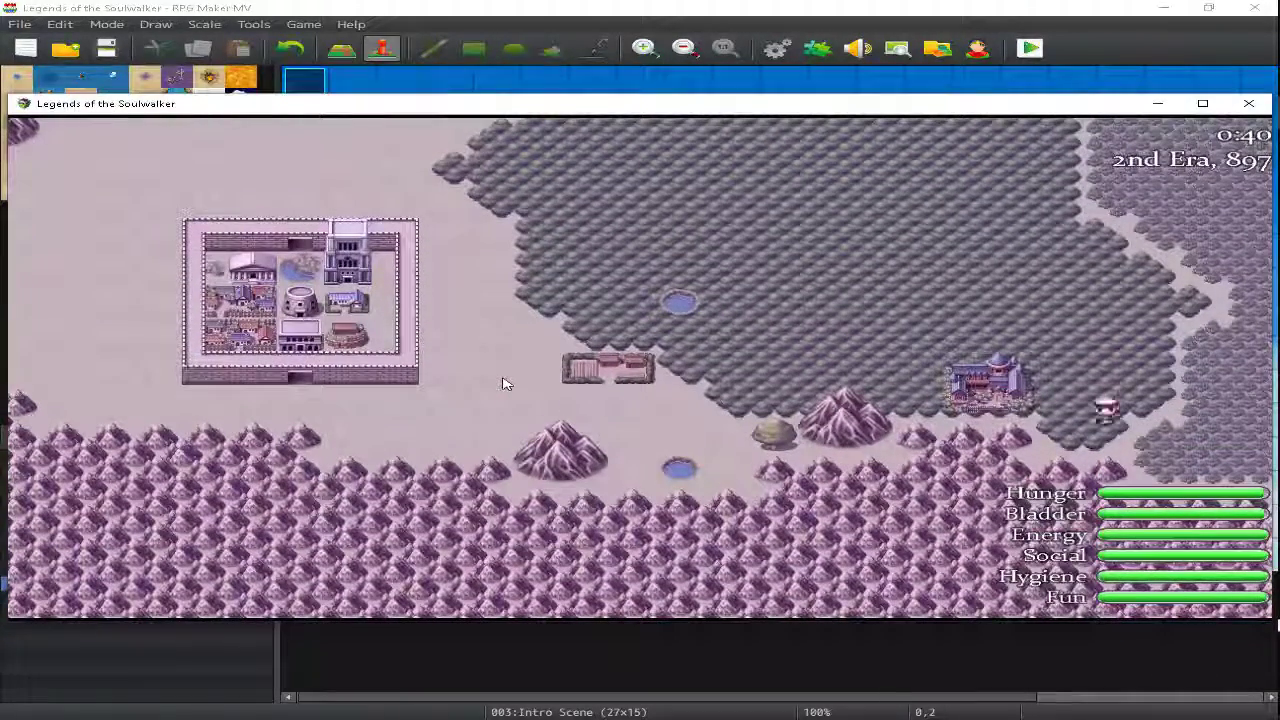
# Walk the hero back left and north past the town to the road junction, clock near 0:56.
pyautogui.press('Up')
pyautogui.press('Left')
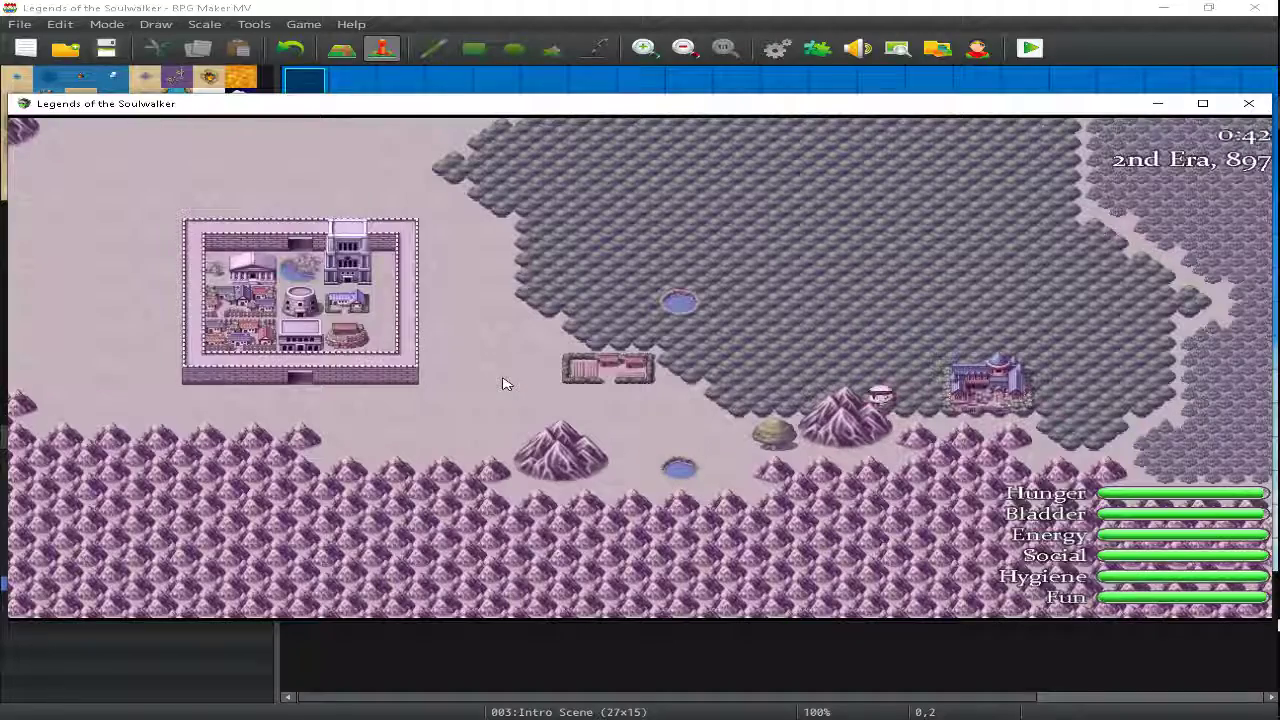
pyautogui.press('Left')
pyautogui.press('Right')
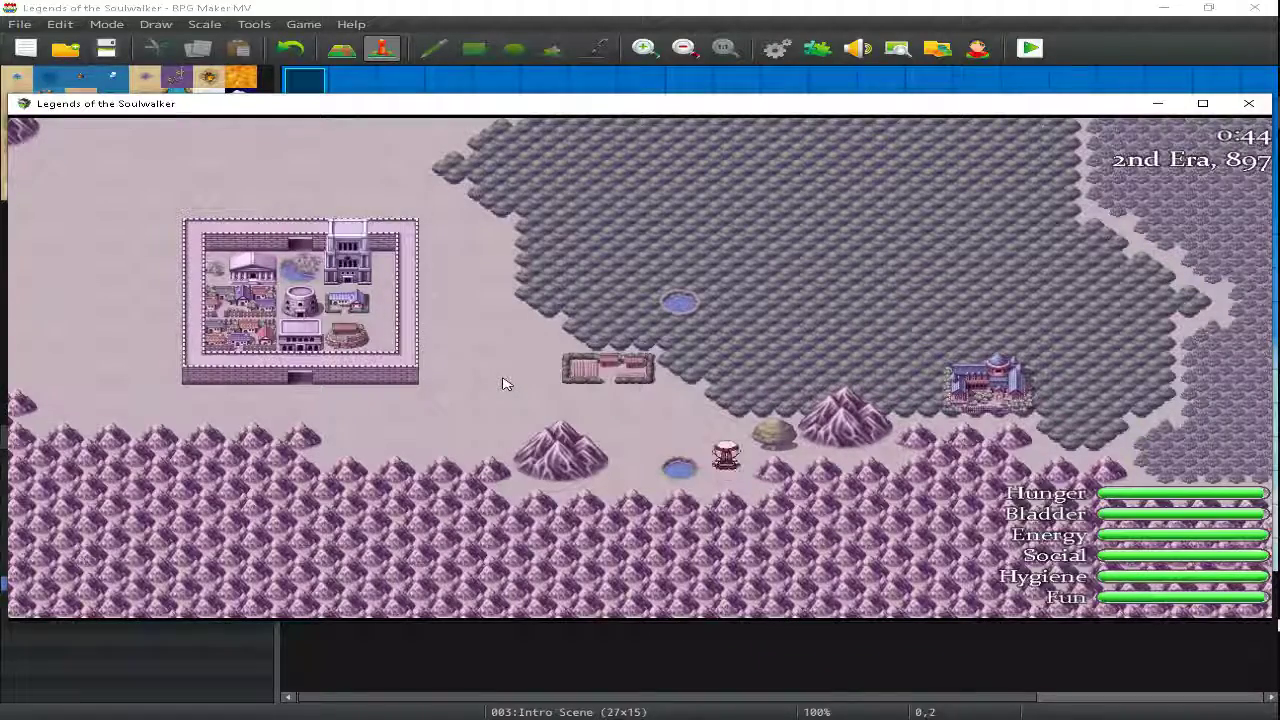
pyautogui.press('Left')
pyautogui.press('Left')
pyautogui.press('Left')
pyautogui.press('Left')
pyautogui.press('Left')
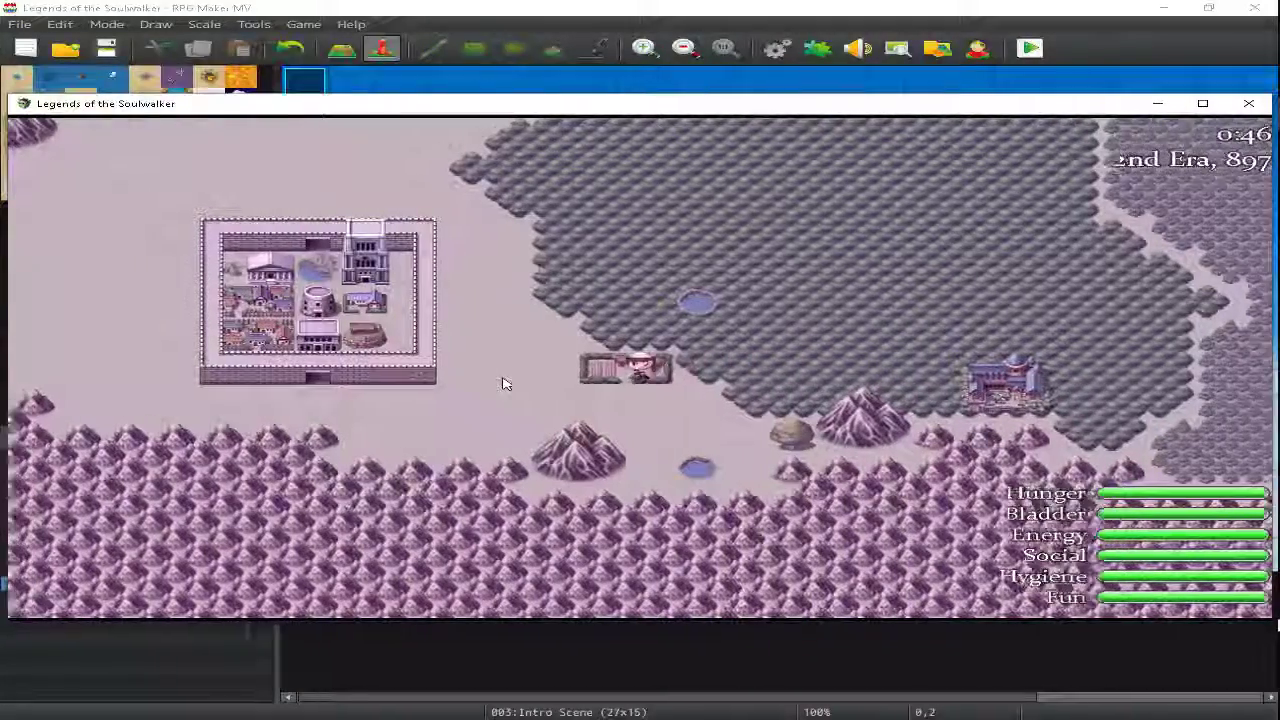
pyautogui.press('Up')
pyautogui.press('Up')
pyautogui.press('Up')
pyautogui.press('Up')
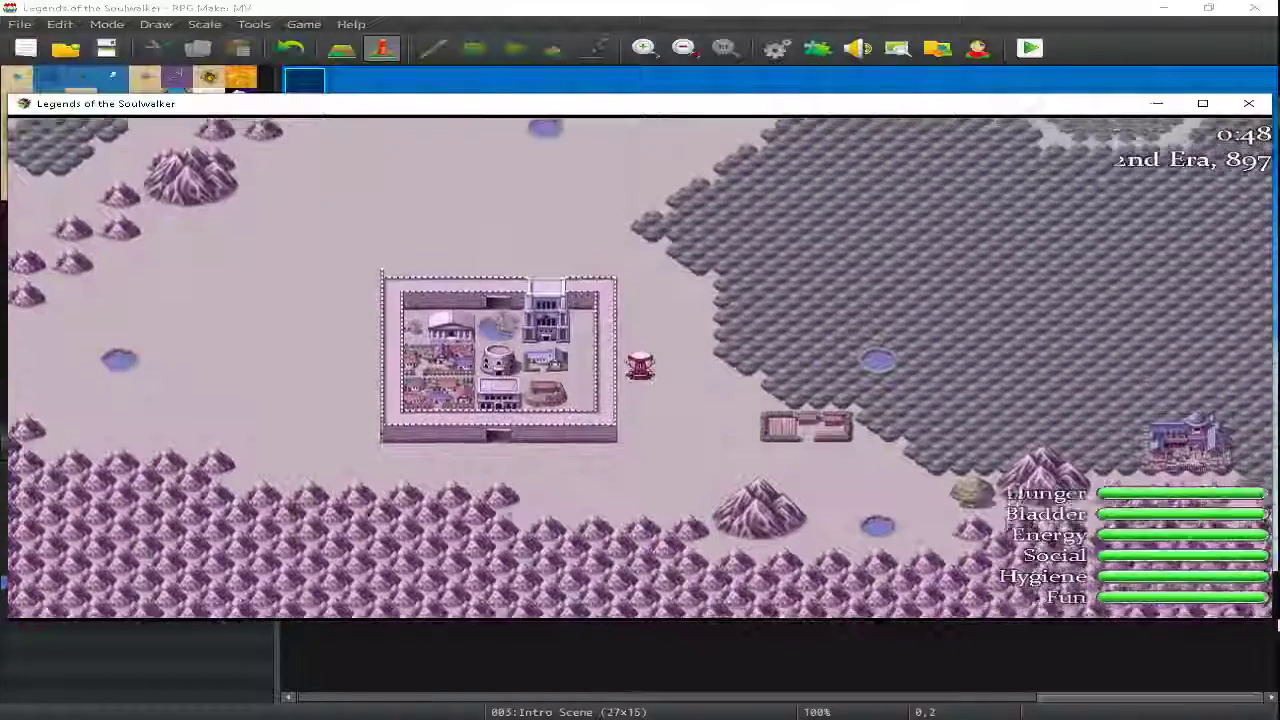
pyautogui.press('Left')
pyautogui.press('Up')
pyautogui.press('Up')
pyautogui.press('Up')
pyautogui.press('Up')
pyautogui.press('Up')
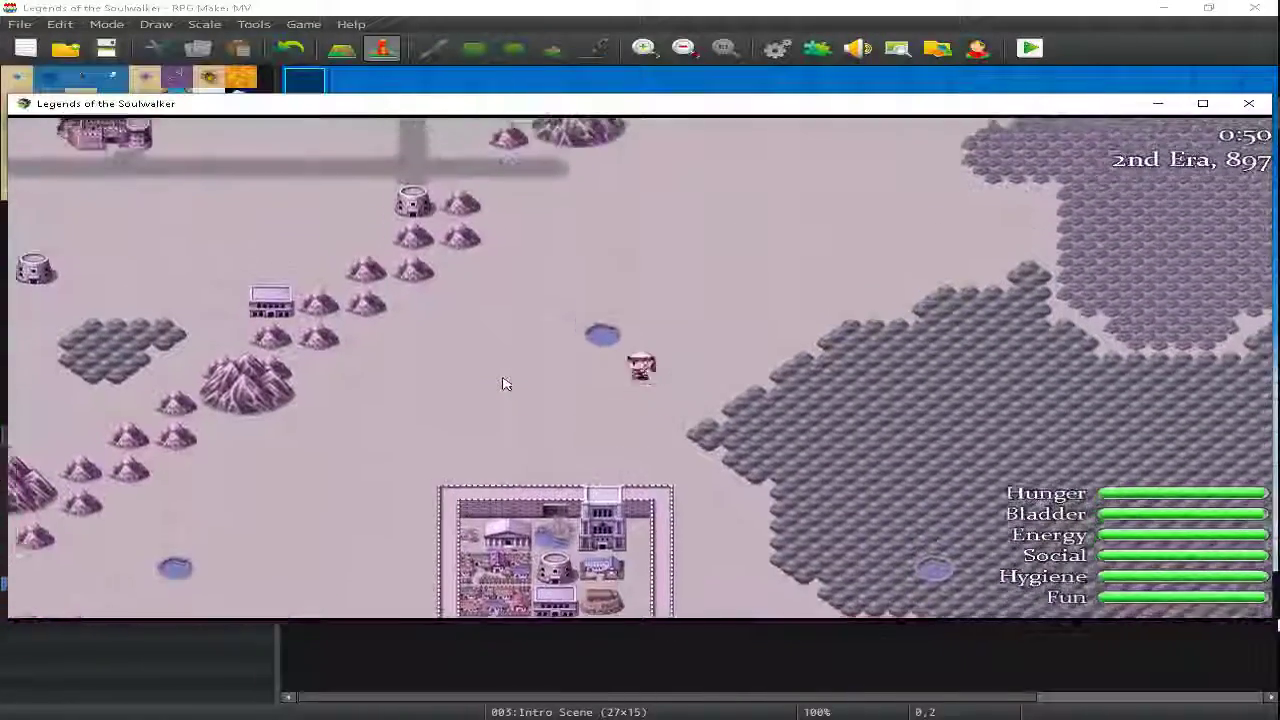
pyautogui.press('Left')
pyautogui.press('Left')
pyautogui.press('Up')
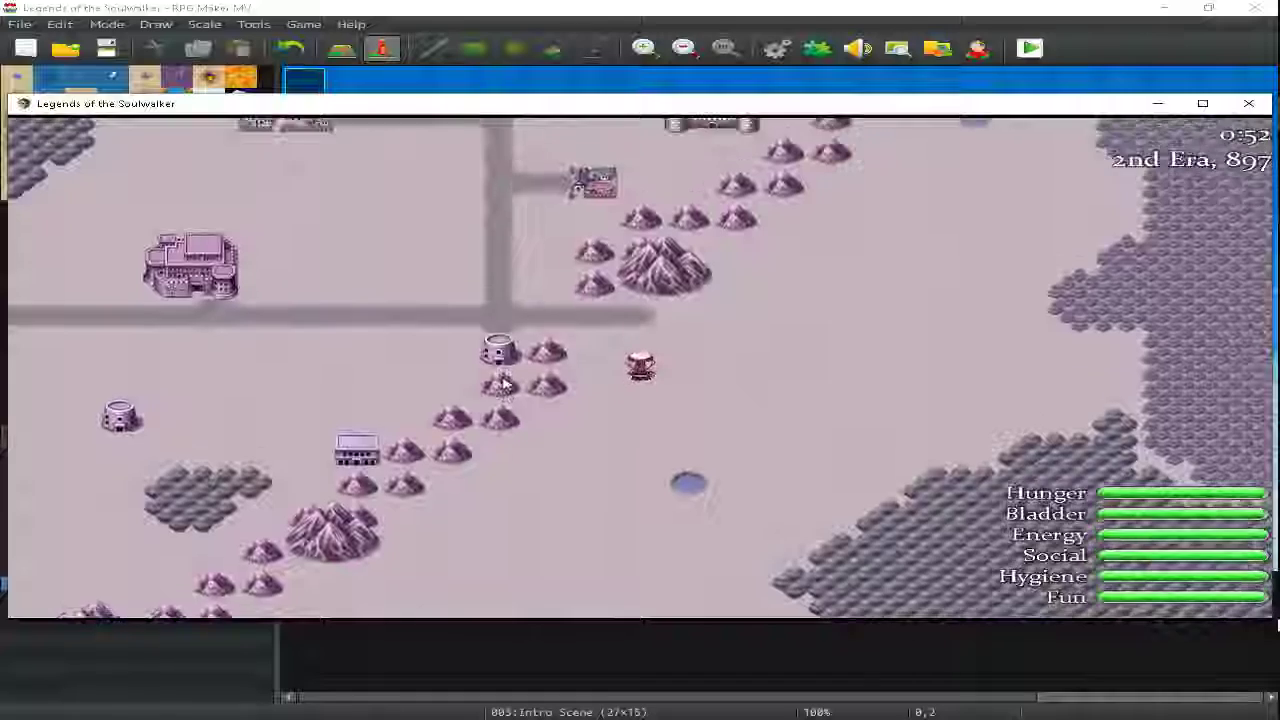
pyautogui.press('Left')
pyautogui.press('Left')
pyautogui.press('Left')
pyautogui.press('Left')
pyautogui.press('Up')
pyautogui.press('Up')
pyautogui.press('Up')
pyautogui.press('Up')
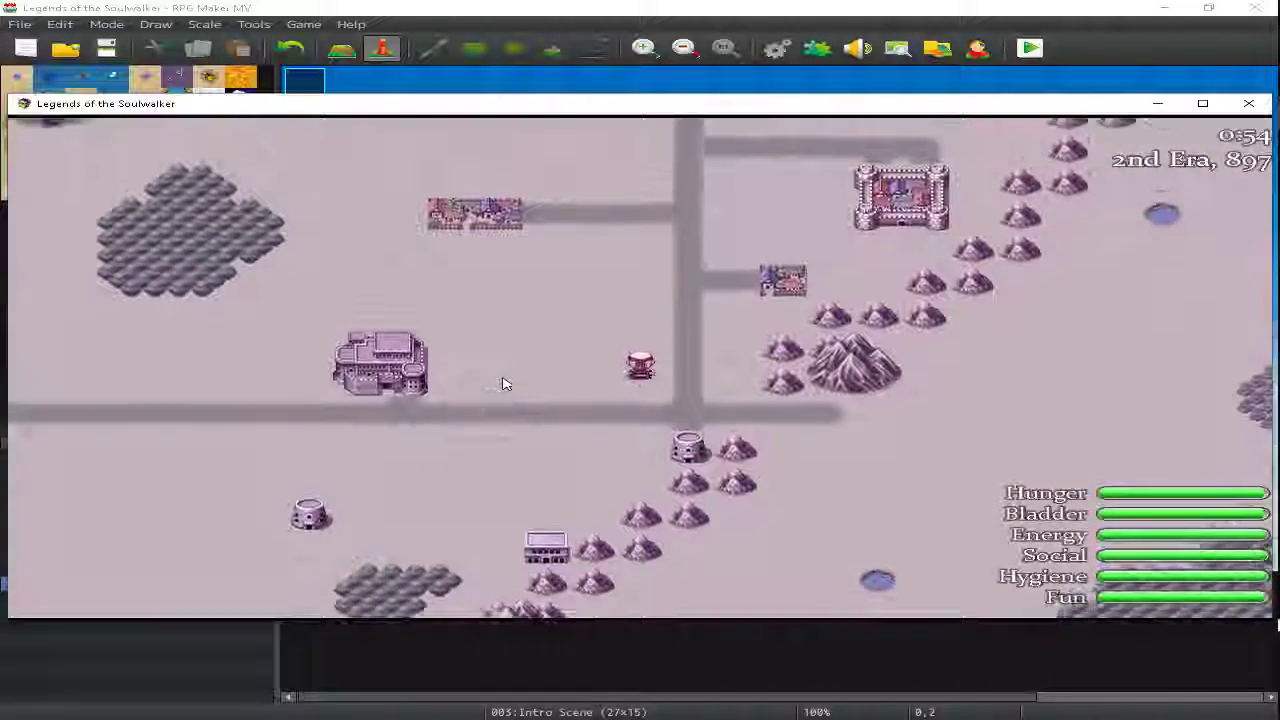
pyautogui.press('Right')
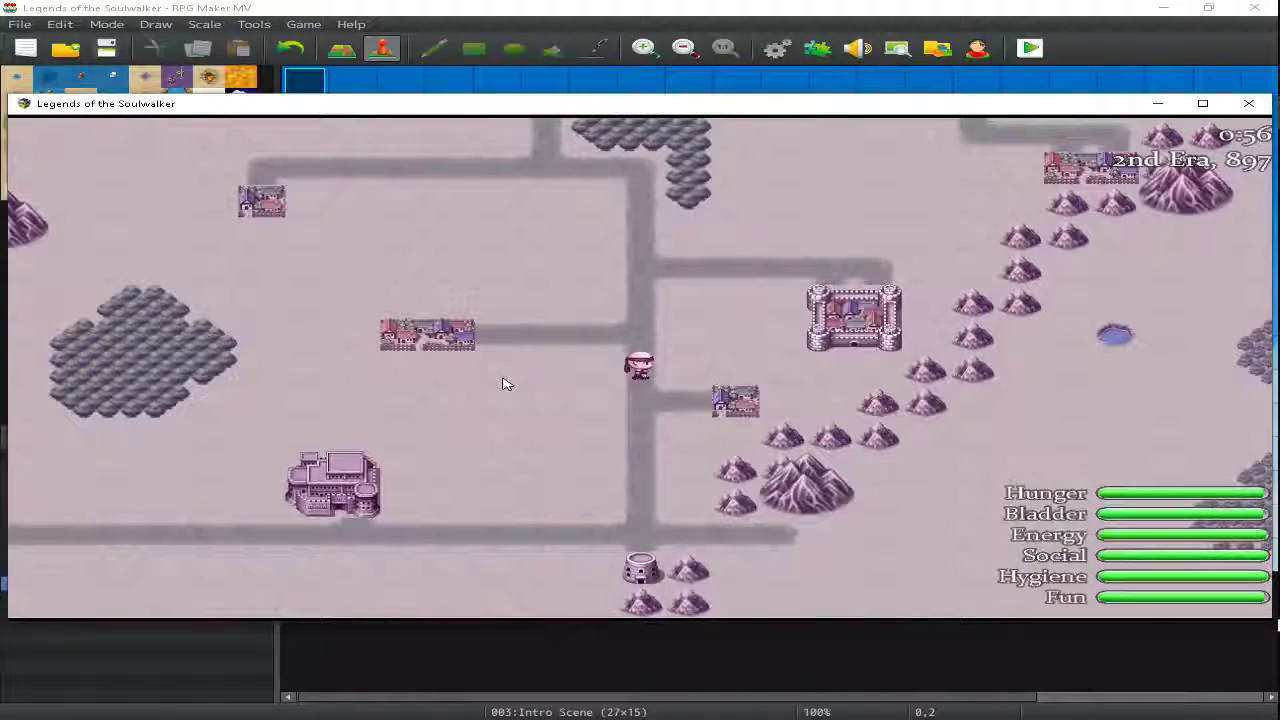